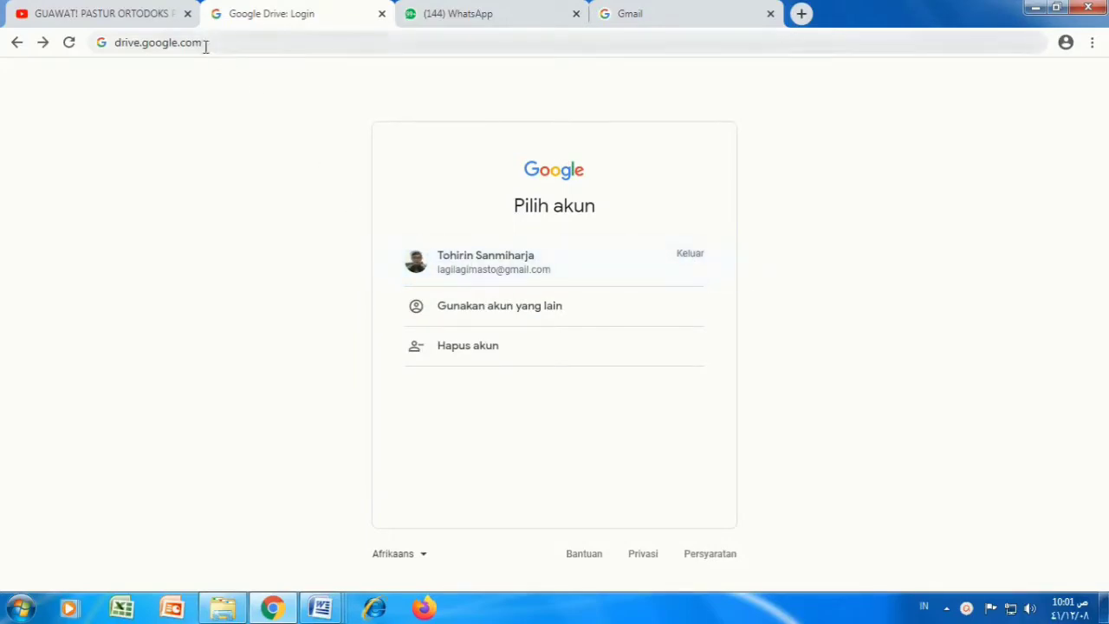
# Step: Sign in to drive.google.com with the saved Google account and its password
pyautogui.moveTo(205, 46); pyautogui.dragTo(117, 45)
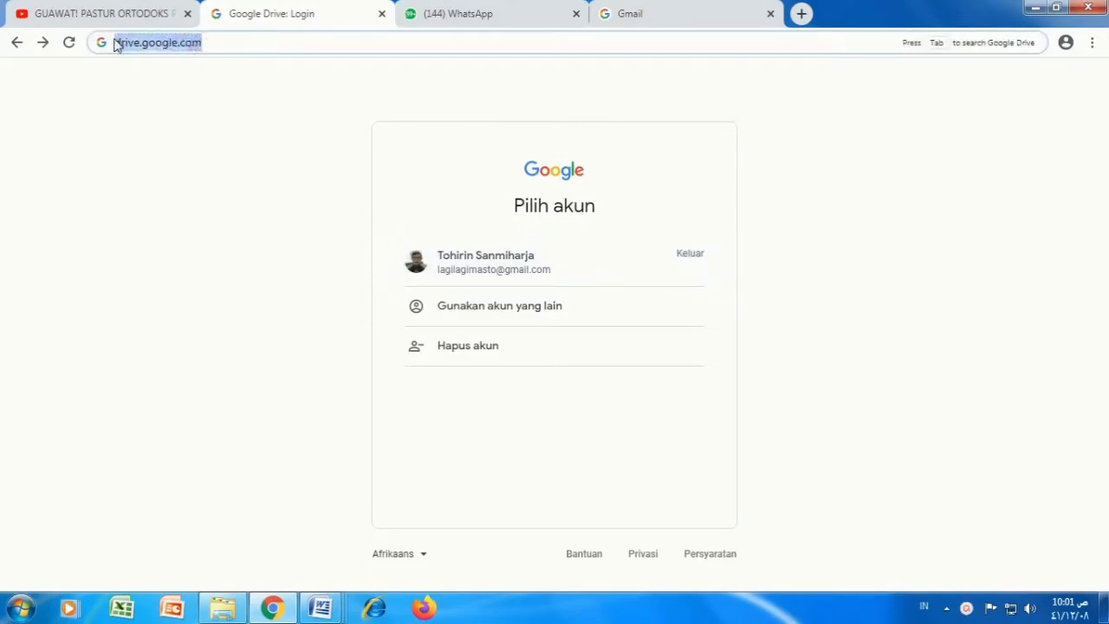
pyautogui.click(187, 77)
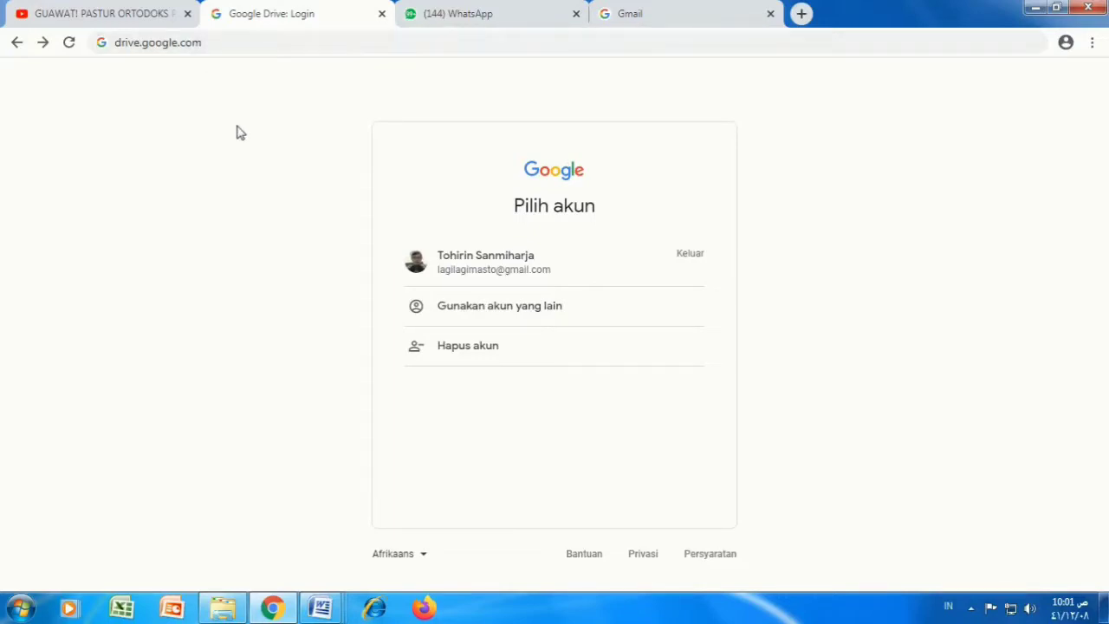
pyautogui.moveTo(208, 45); pyautogui.dragTo(137, 41)
pyautogui.click(137, 41)
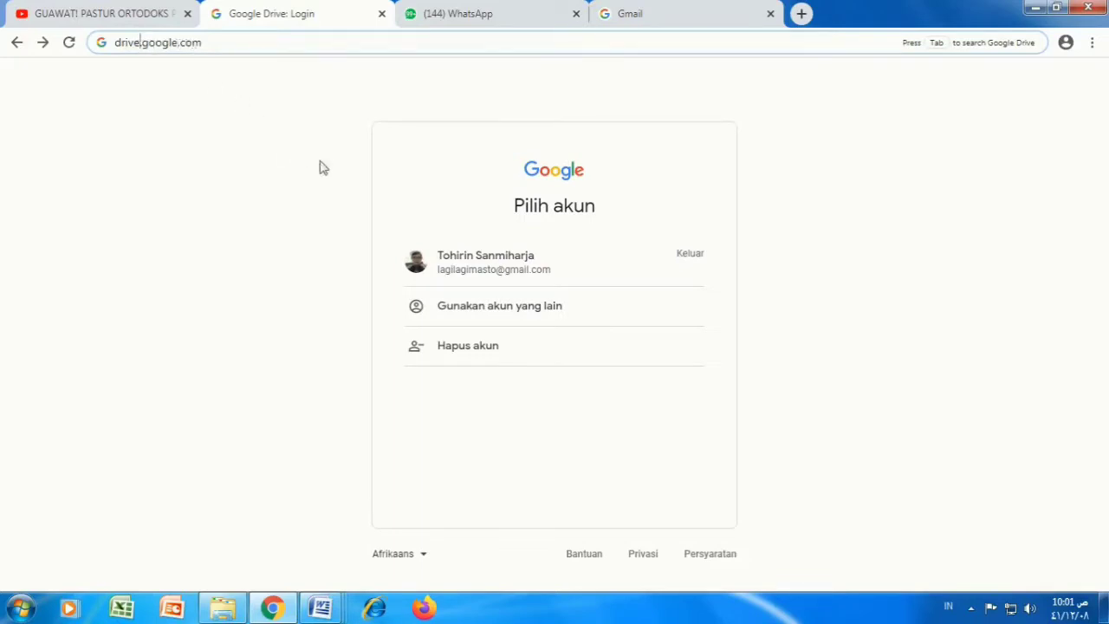
pyautogui.click(455, 271)
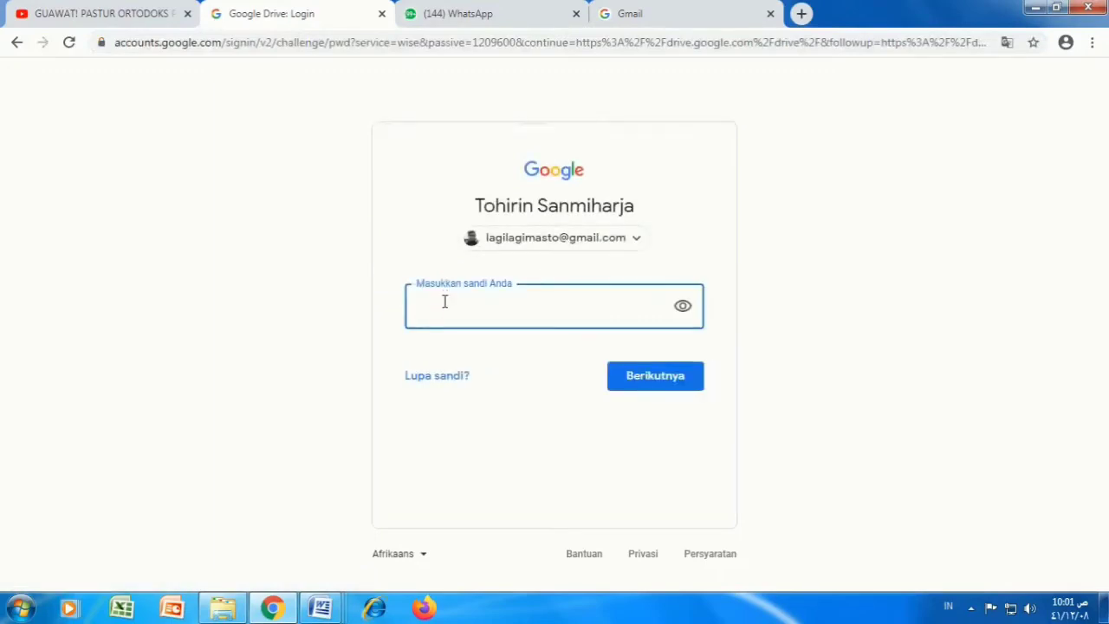
pyautogui.write('•')
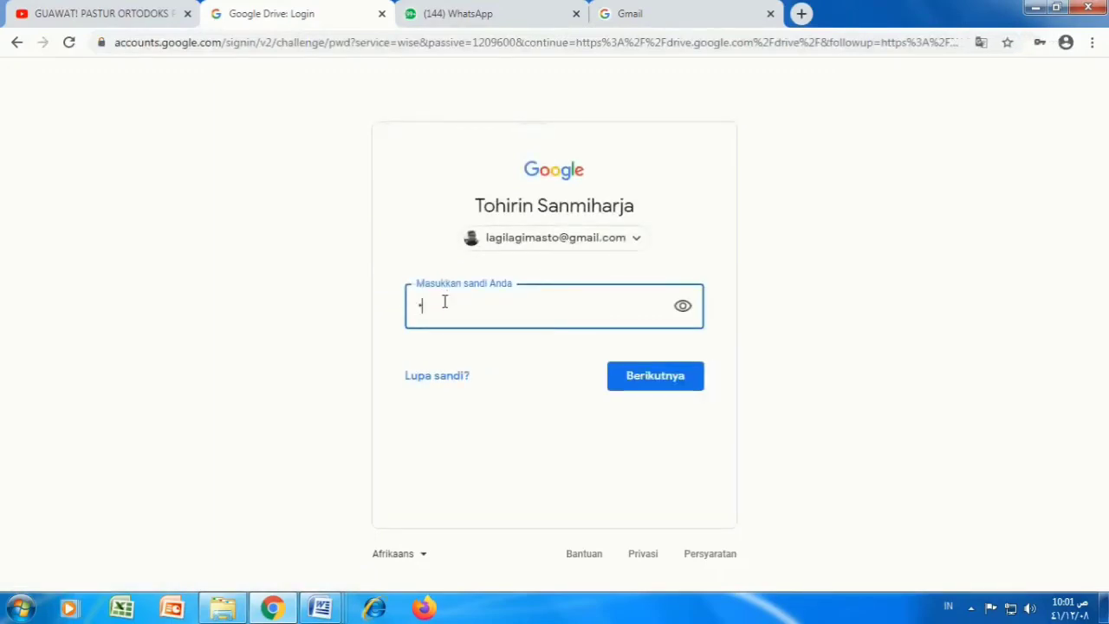
pyautogui.write('•••••••')
pyautogui.press('Return')
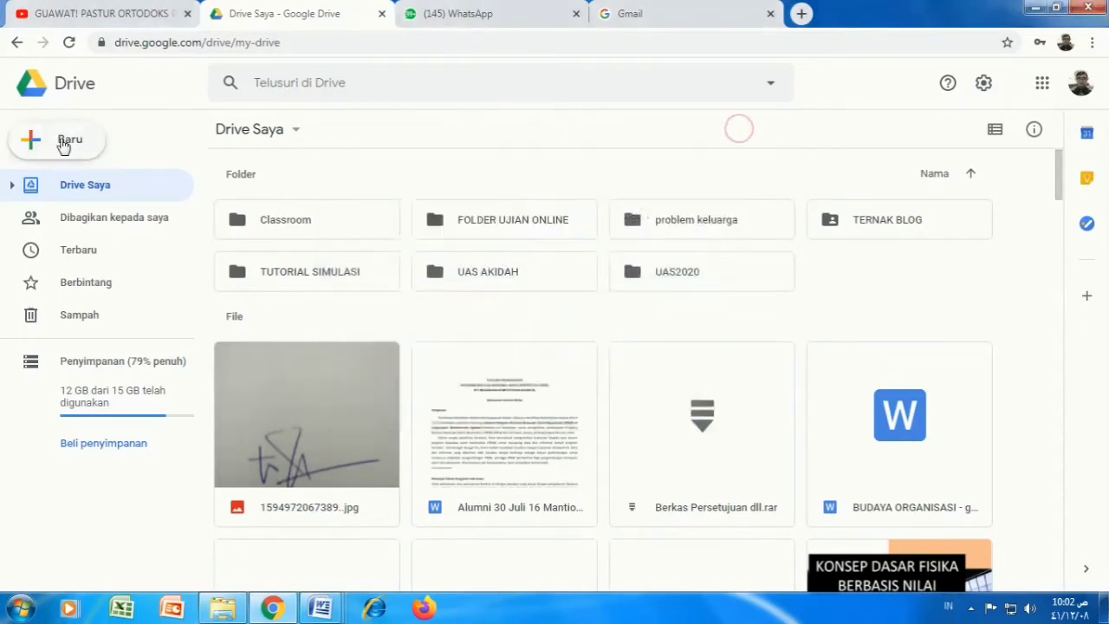
# Step: Create a folder named SOAL UAS ESSAY in My Drive and open it
pyautogui.click(64, 143)
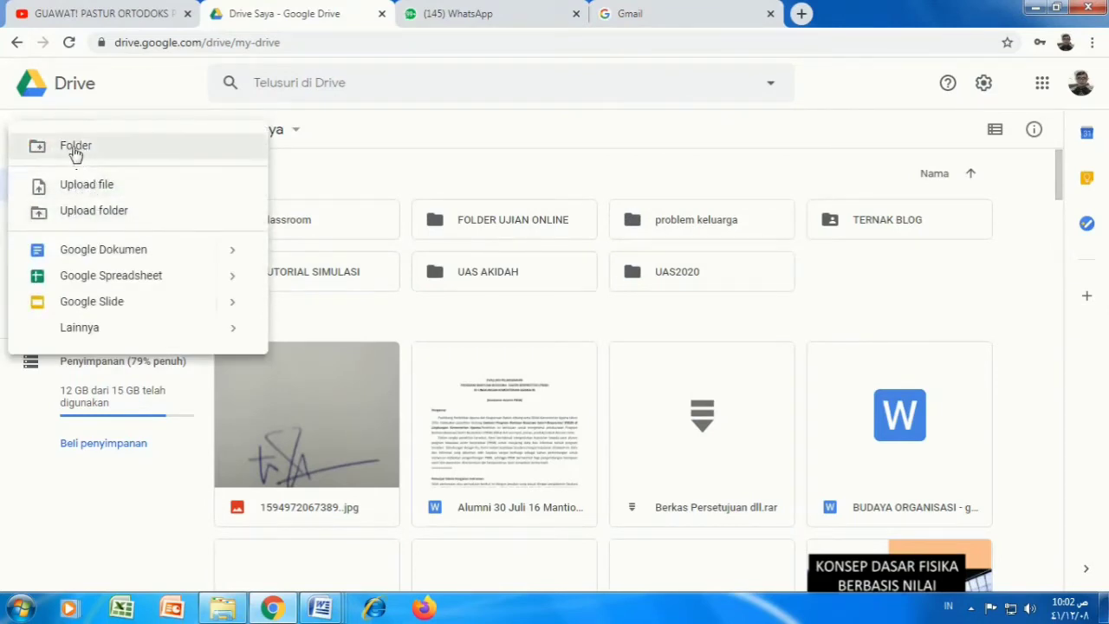
pyautogui.click(75, 148)
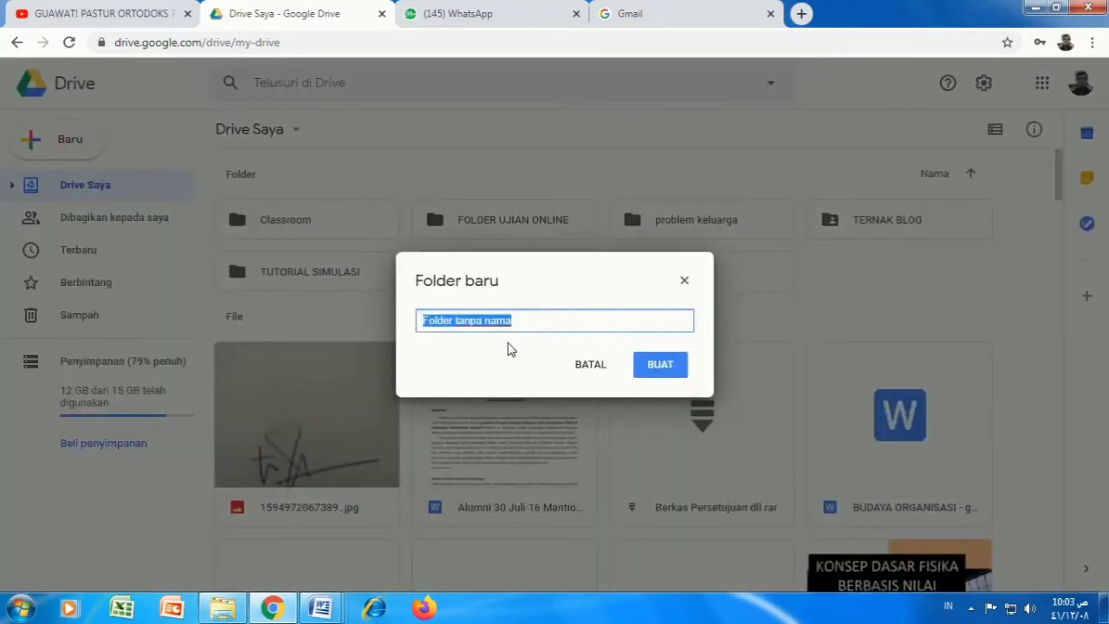
pyautogui.write('SOAL UAS ESSAY')
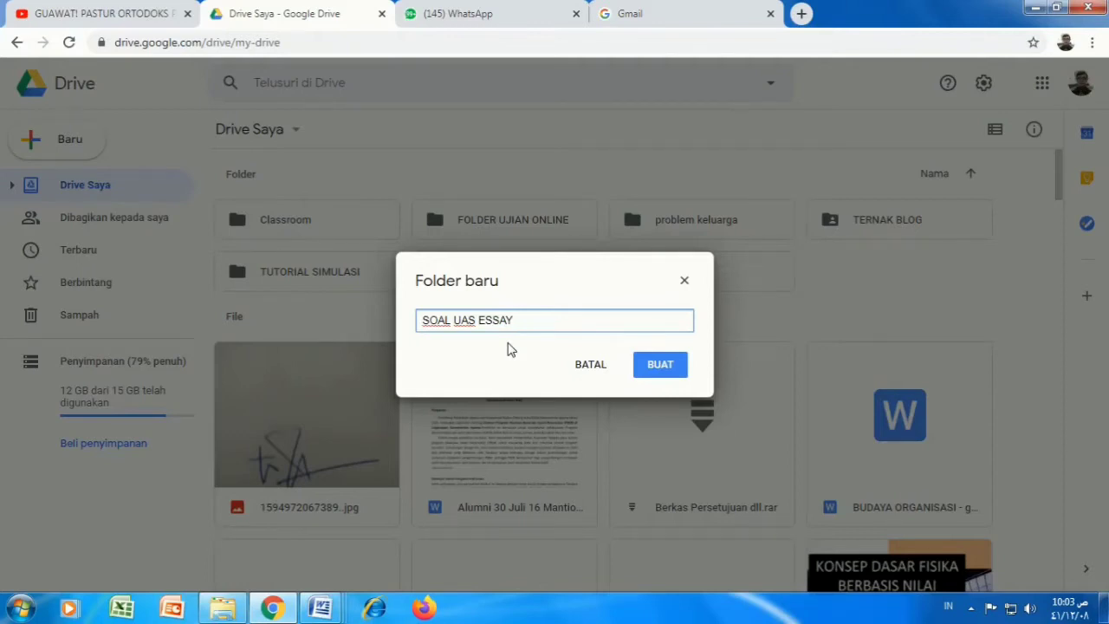
pyautogui.click(658, 368)
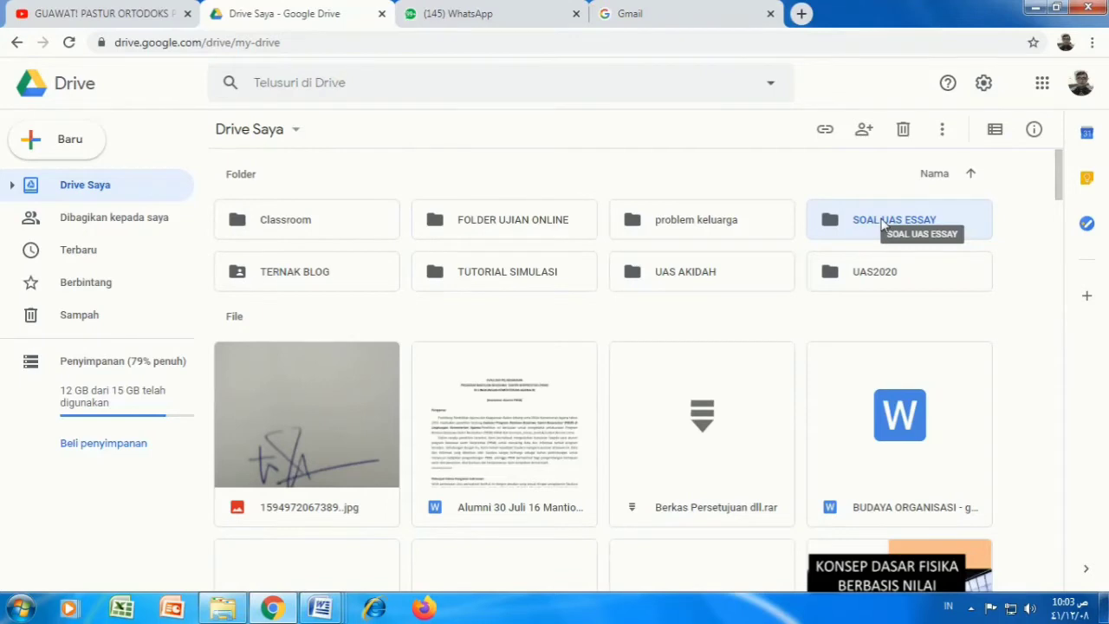
pyautogui.doubleClick(882, 224)
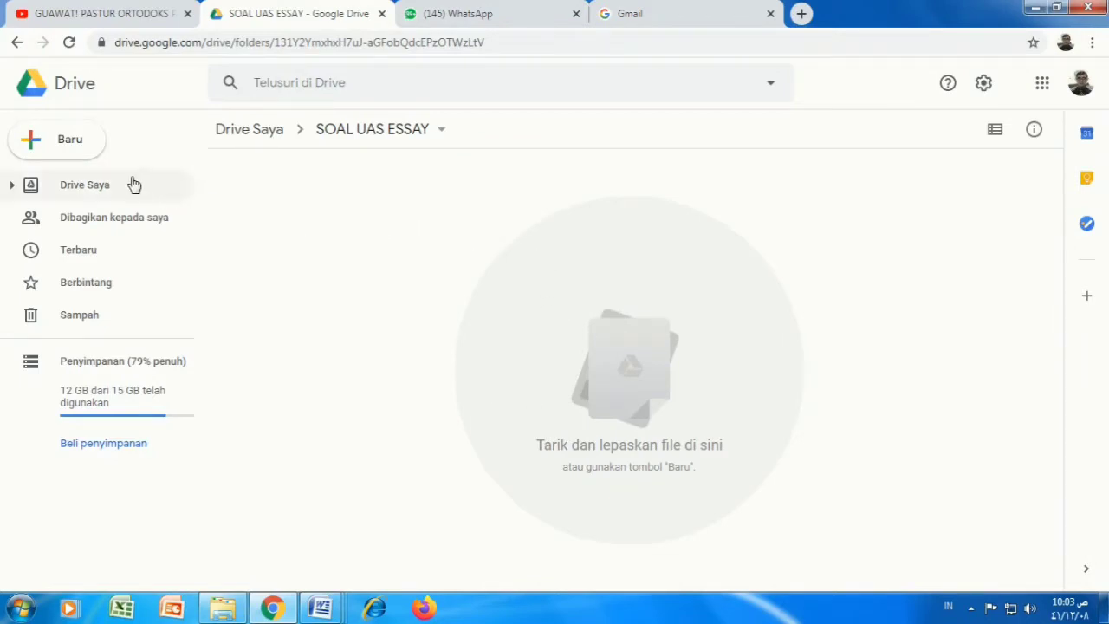
# Step: Create a blank Google Formulir inside SOAL UAS ESSAY via Baru > Lainnya
pyautogui.click(54, 141)
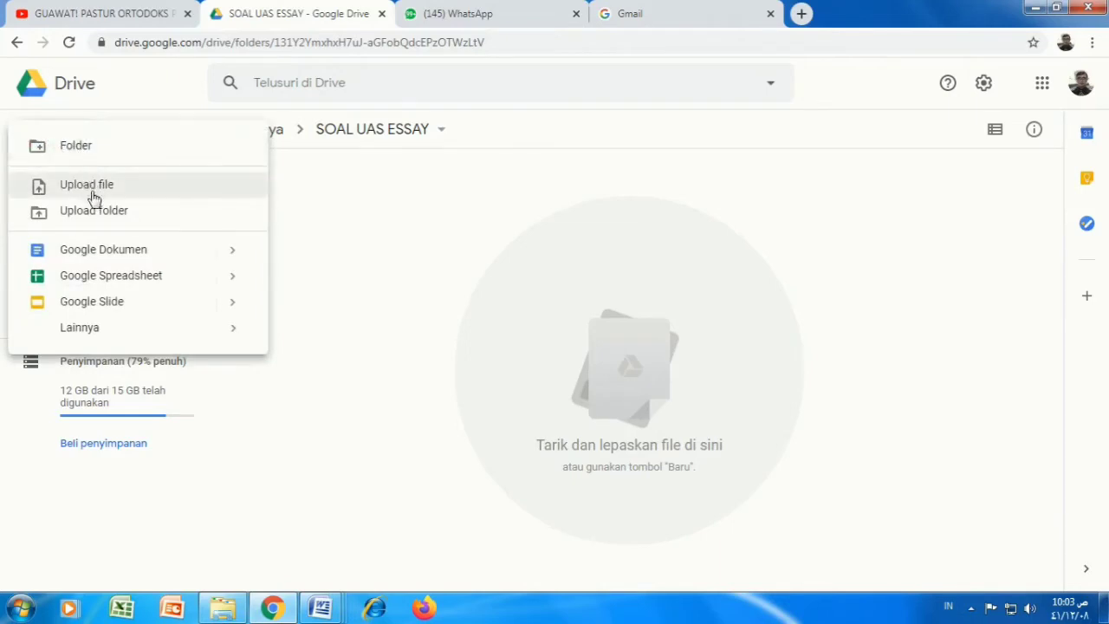
pyautogui.moveTo(124, 327)
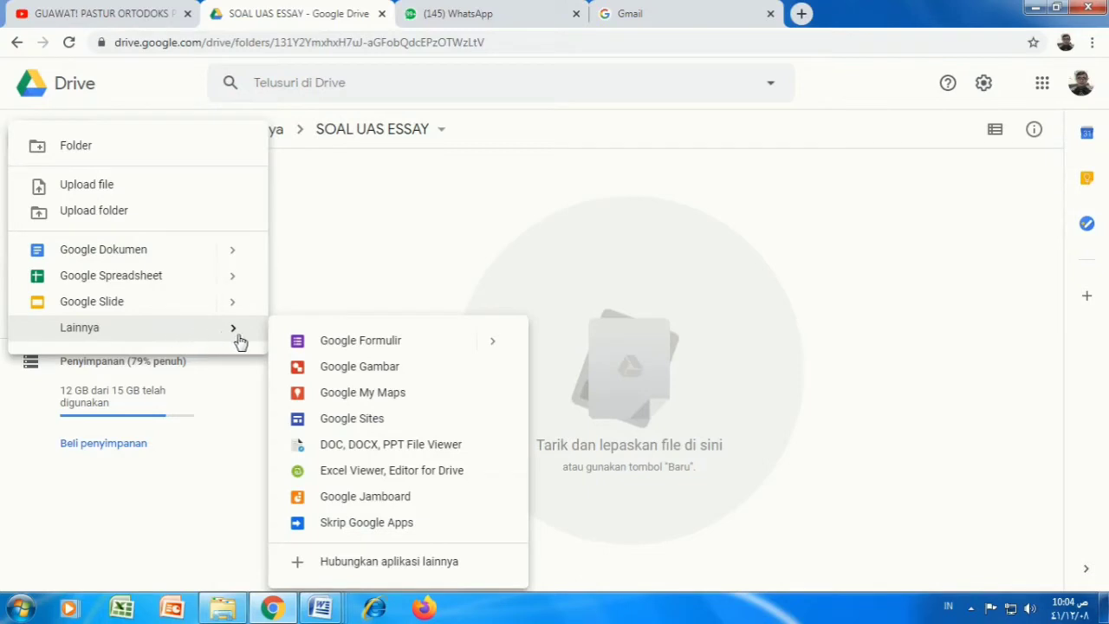
pyautogui.click(408, 344)
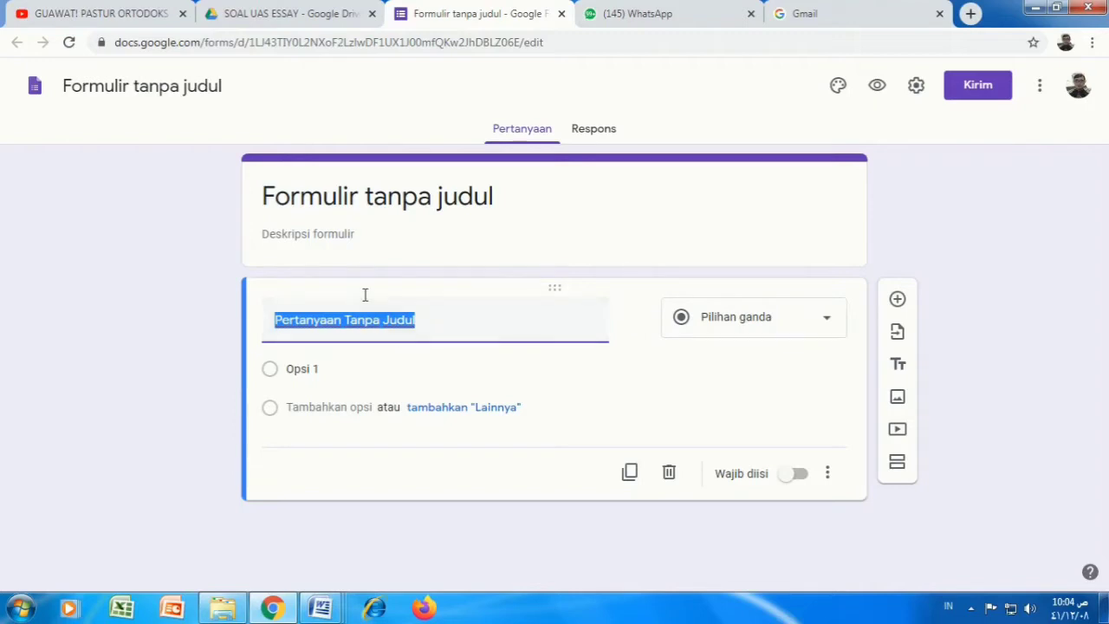
# Step: Rename the form 'UJIAN AKHIR SEMESTER 2020/2021' so the header title matches
pyautogui.click(264, 196)
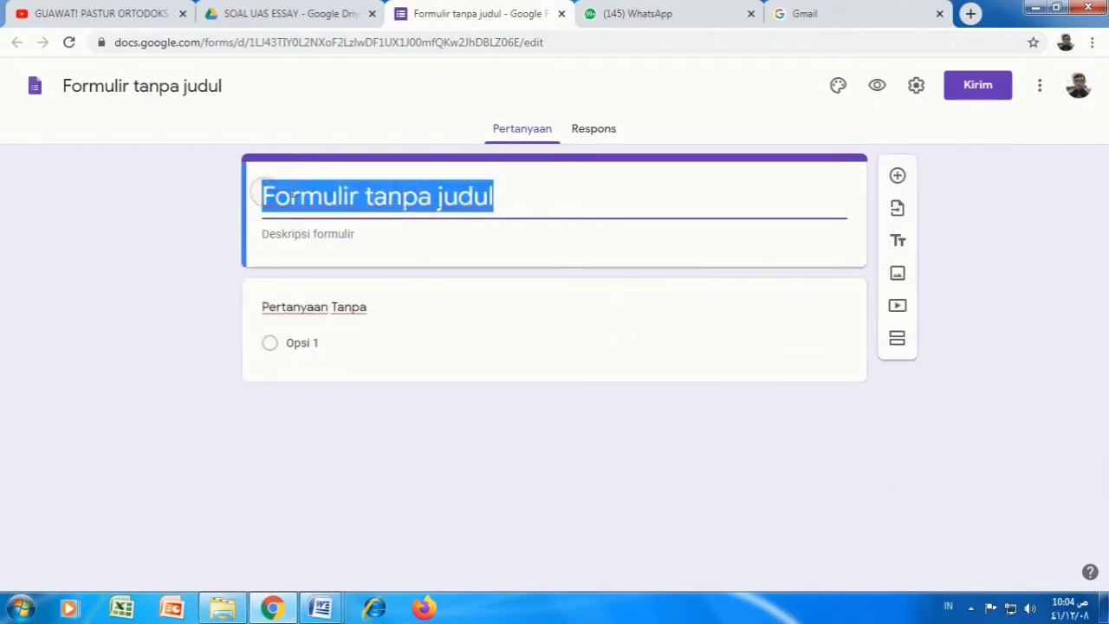
pyautogui.click(534, 209)
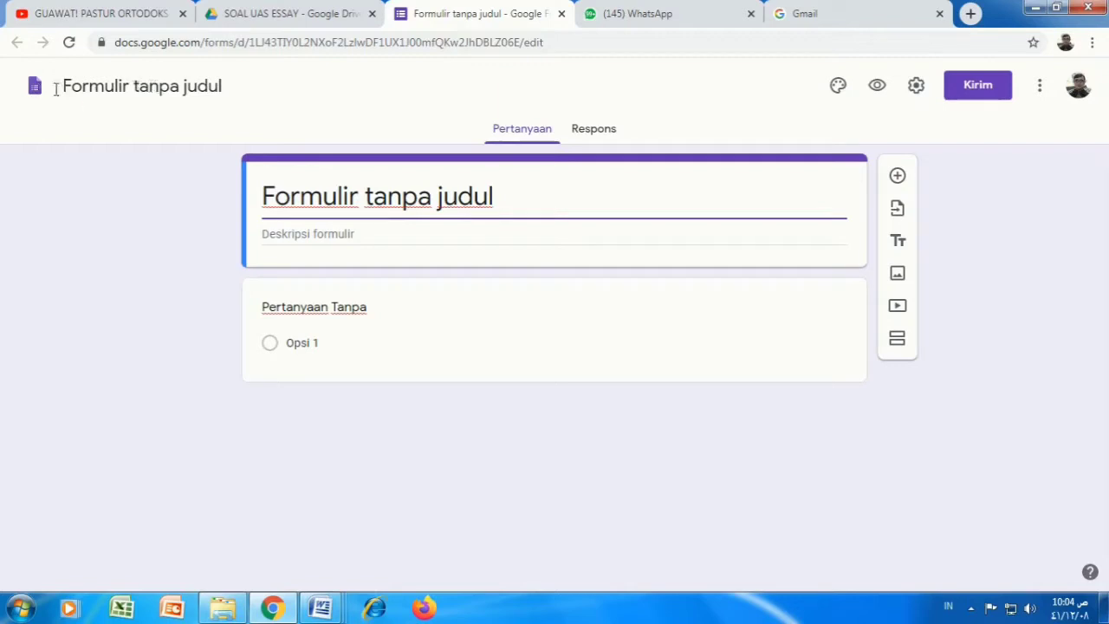
pyautogui.click(136, 88)
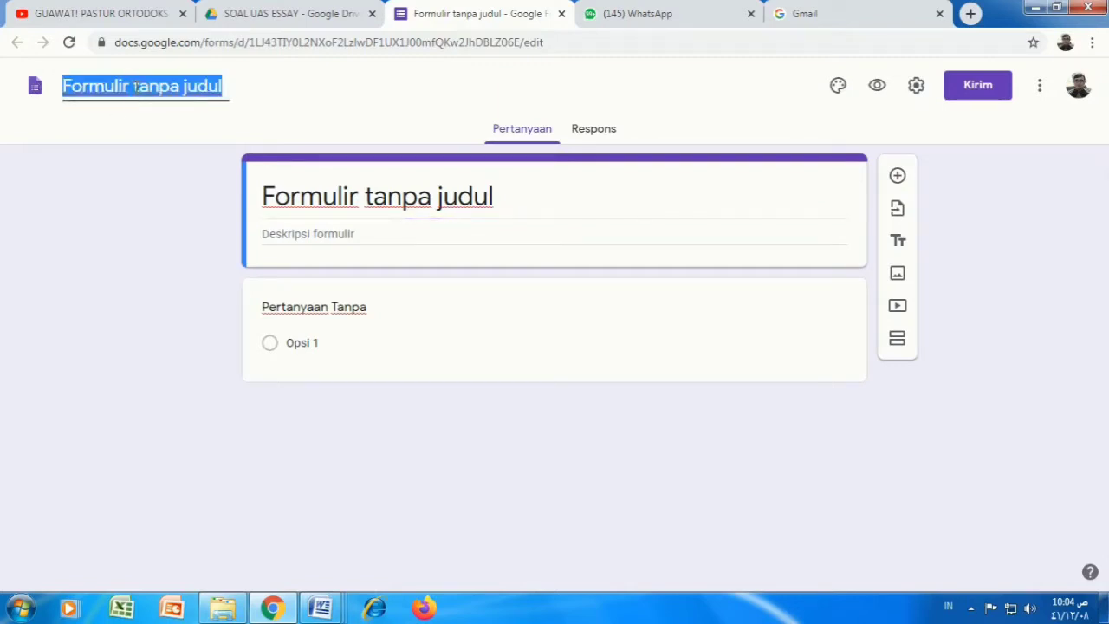
pyautogui.write('UJIAN AKH')
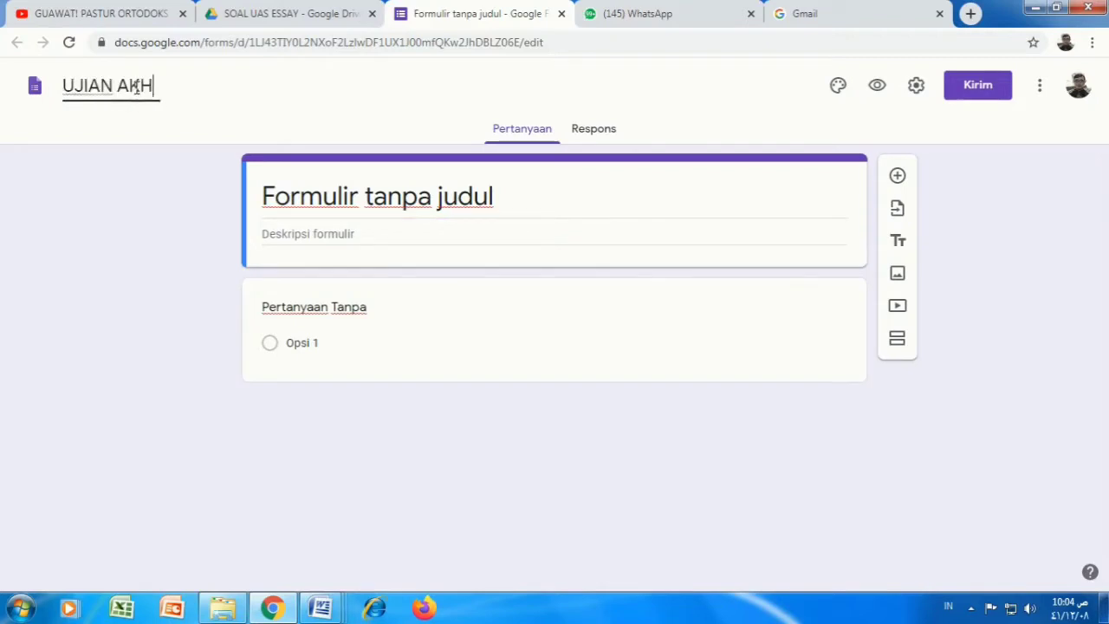
pyautogui.write('IR SEME')
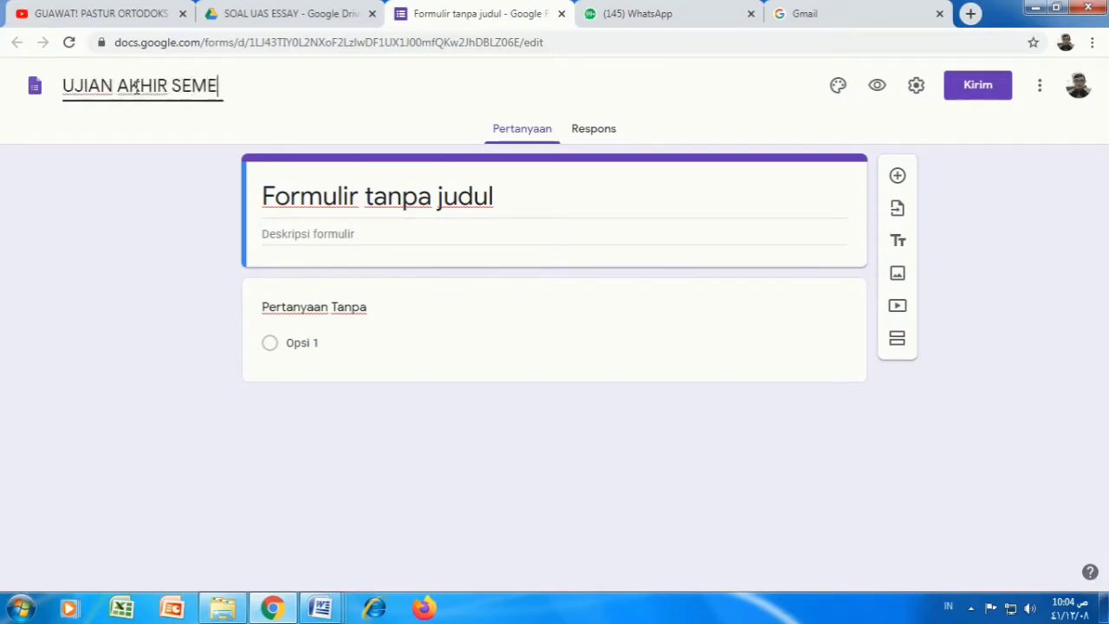
pyautogui.write('SE')
pyautogui.press('BackSpace')
pyautogui.write('TER')
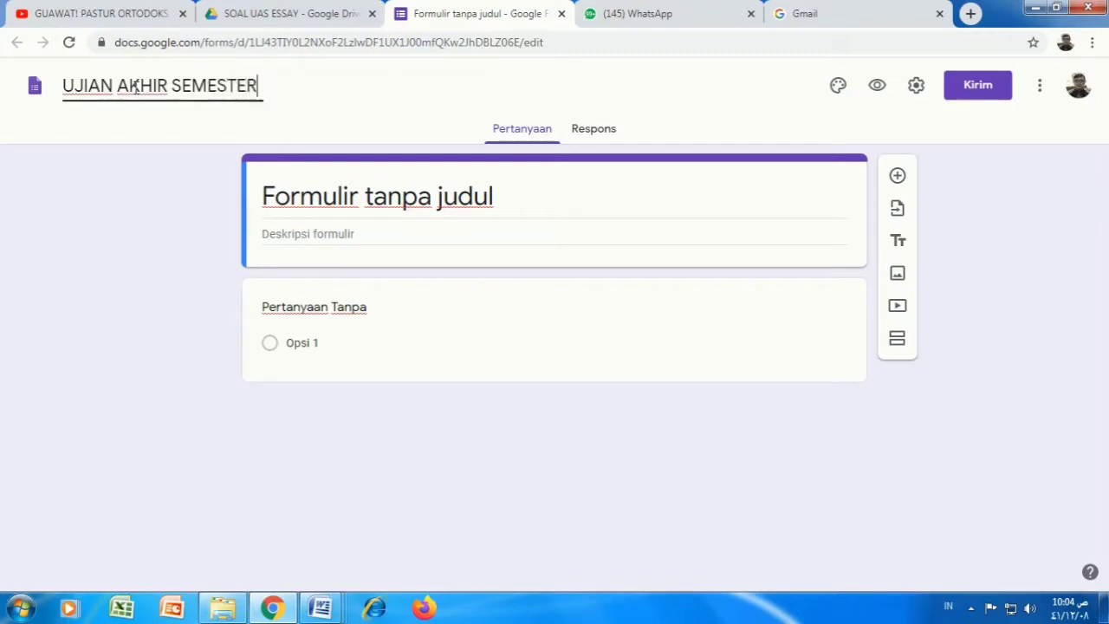
pyautogui.write(' 2020')
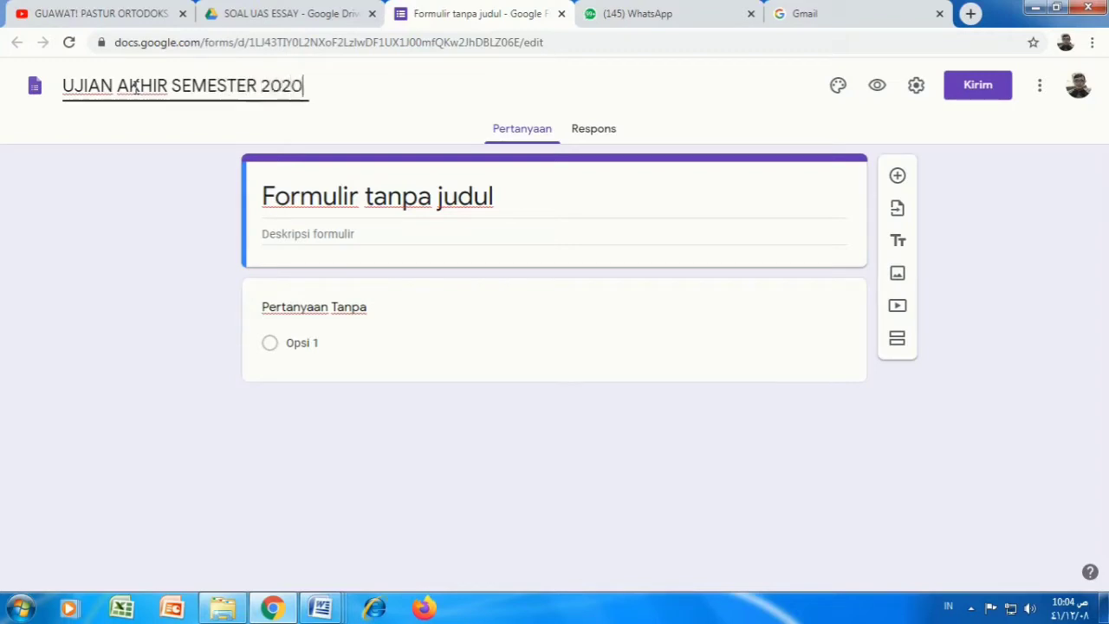
pyautogui.write('/2021')
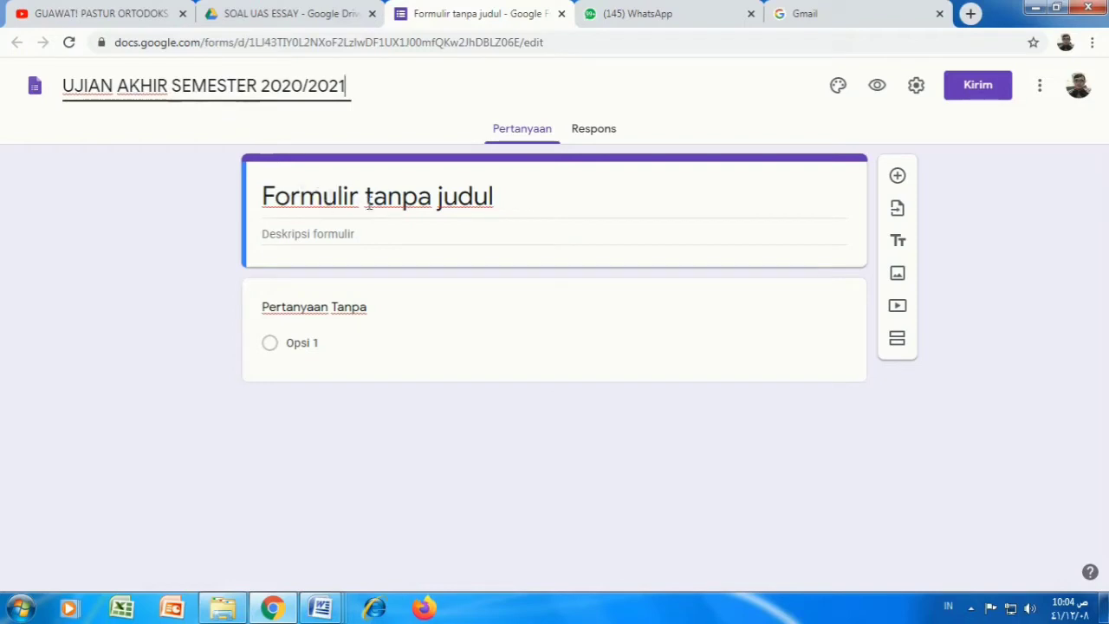
pyautogui.click(309, 199)
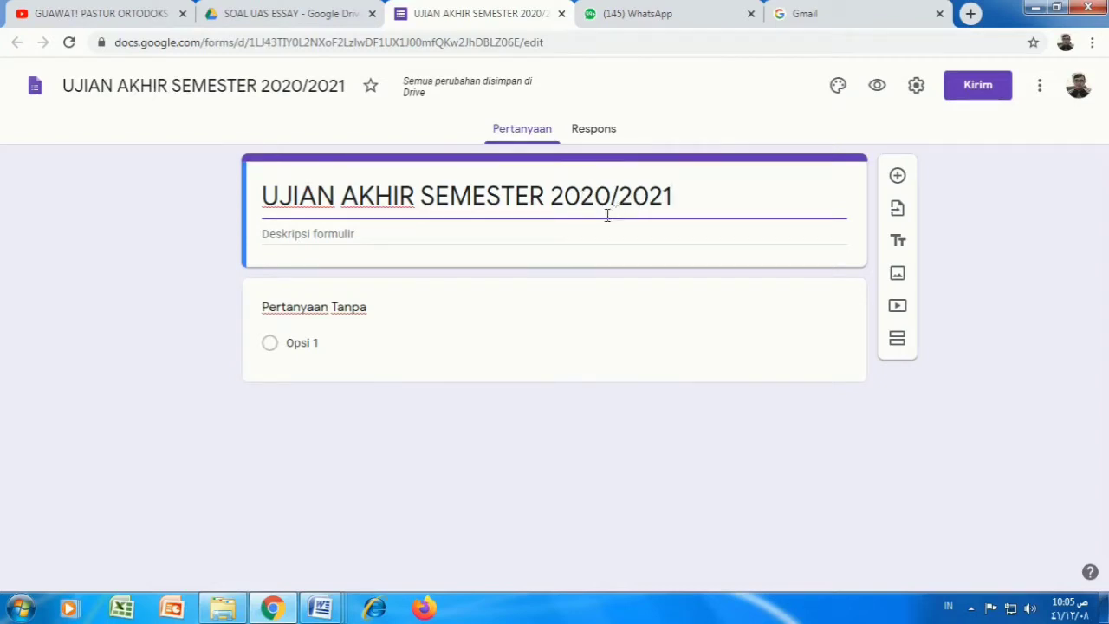
# Step: Enter the form description 'FAKULTAS EKONOMI DAN BISNIS UHAMKA JAKARTA'
pyautogui.click(353, 233)
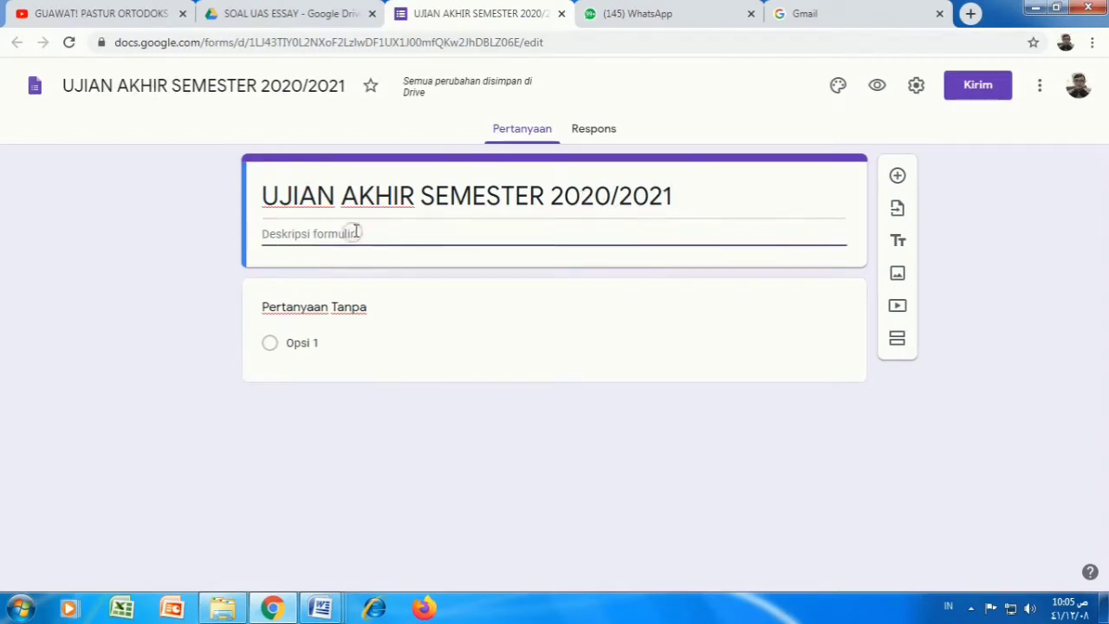
pyautogui.write('F')
pyautogui.press('BackSpace')
pyautogui.write('FAKULTAS ')
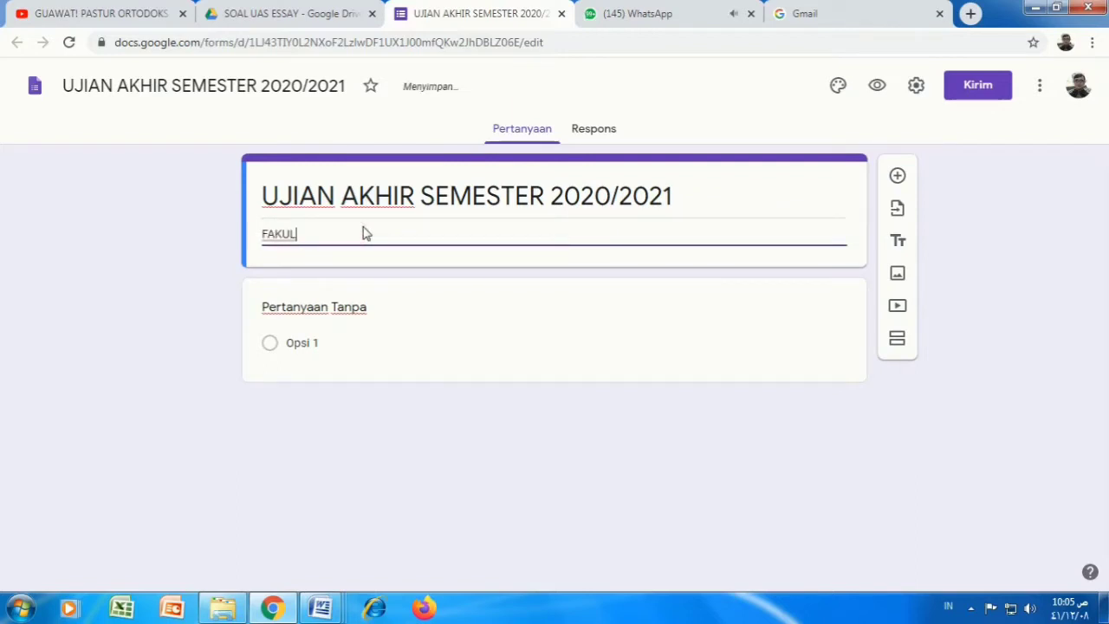
pyautogui.write('EKONO')
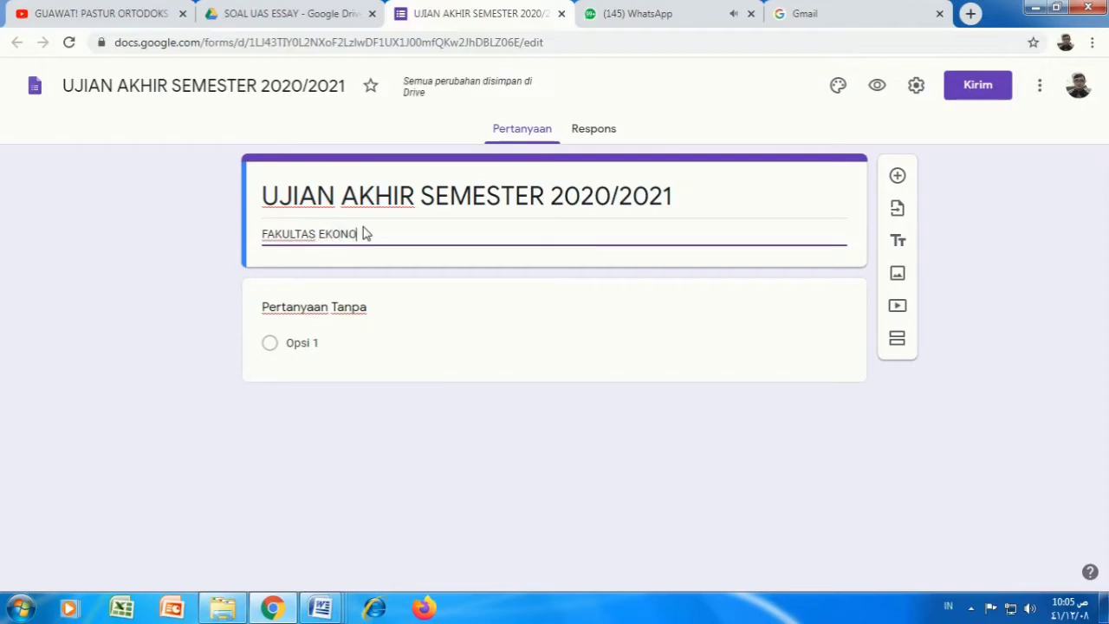
pyautogui.write('MI DAN BISNIS UHAMKA JA')
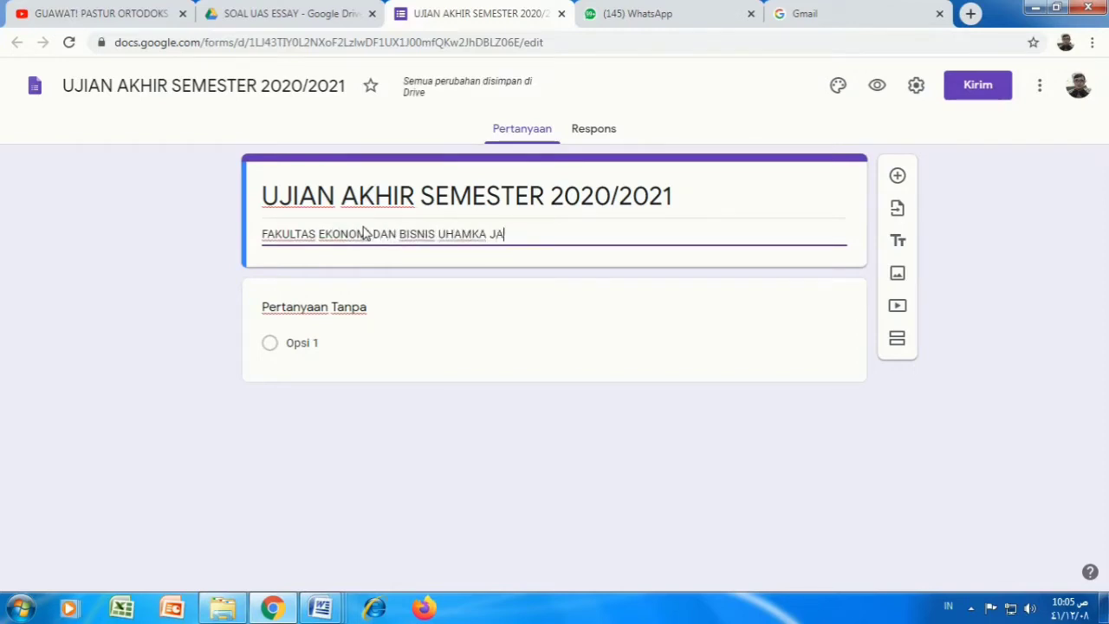
pyautogui.write('KARTA')
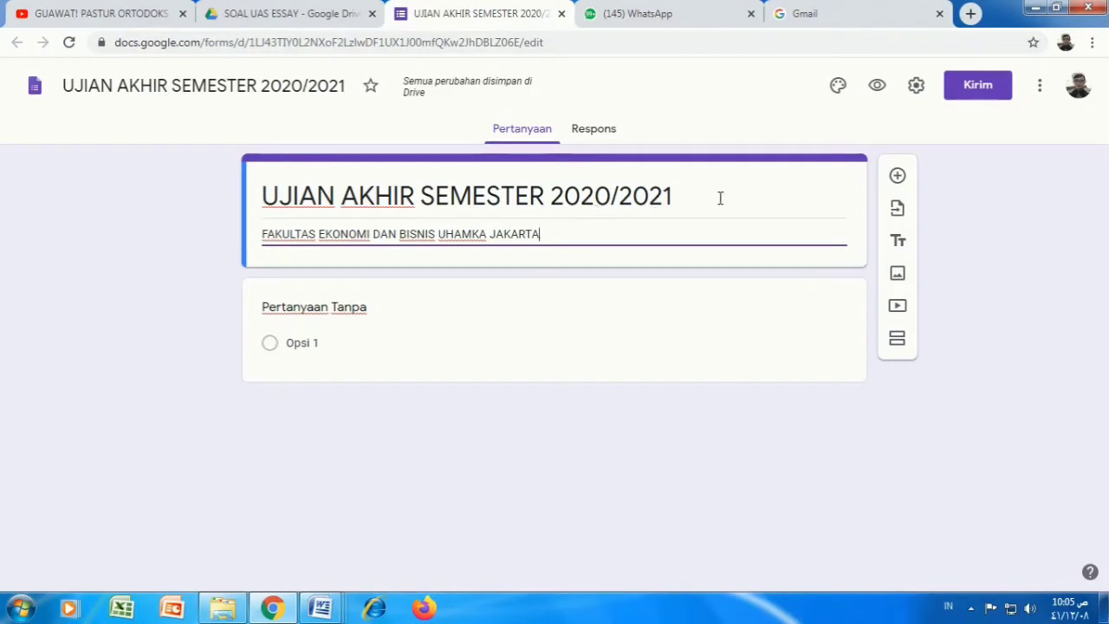
pyautogui.click(917, 88)
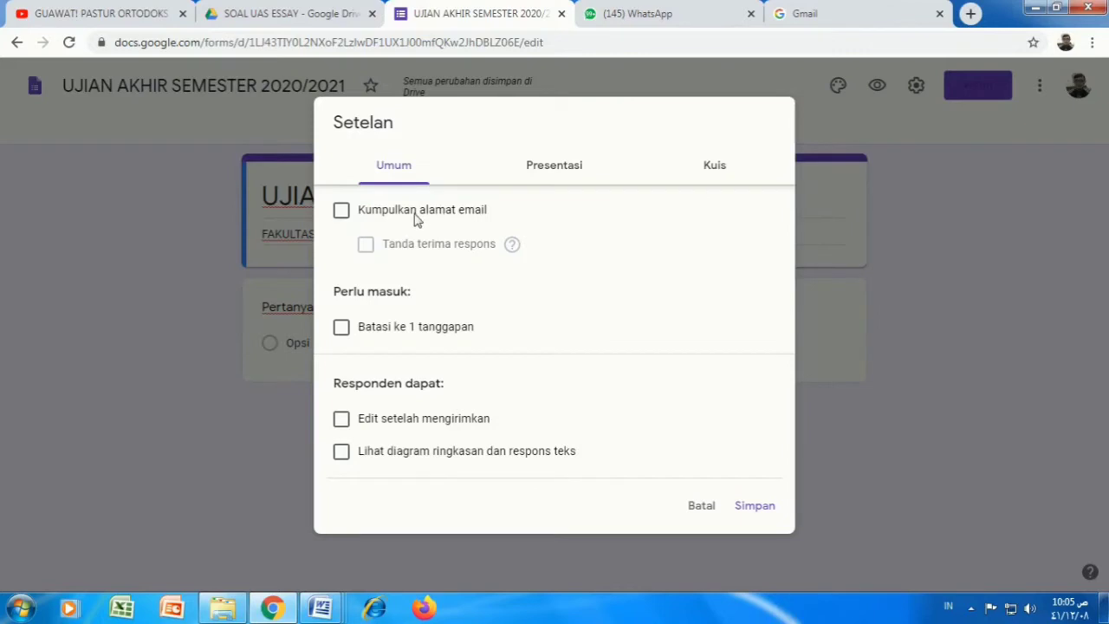
# Step: Turn on email collection and 'Batasi ke 1 tanggapan' in the General settings
pyautogui.click(342, 212)
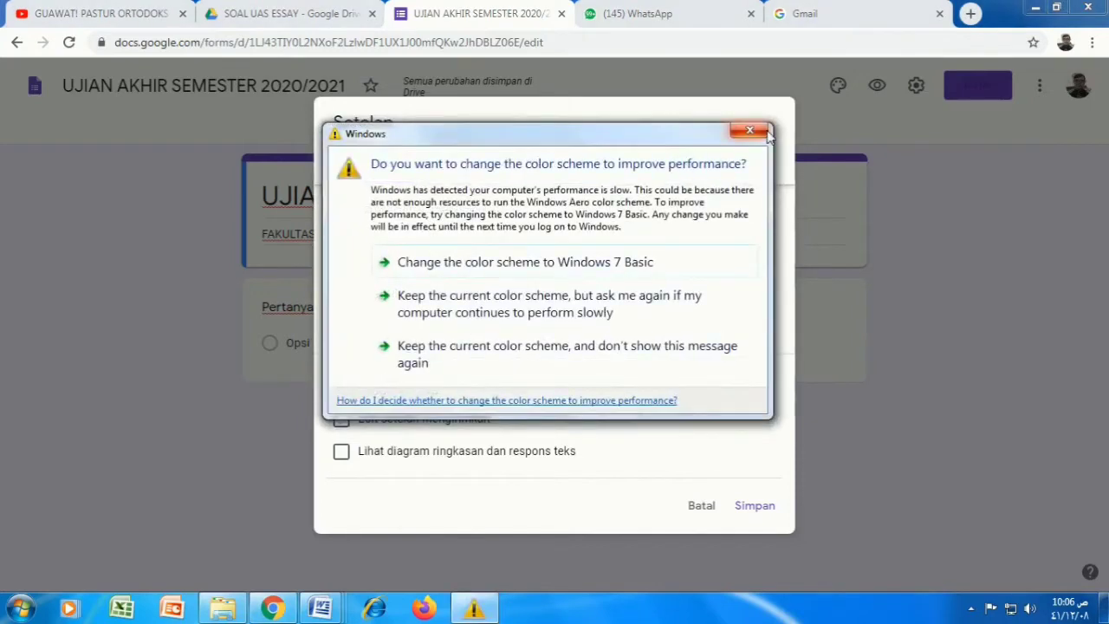
pyautogui.click(765, 132)
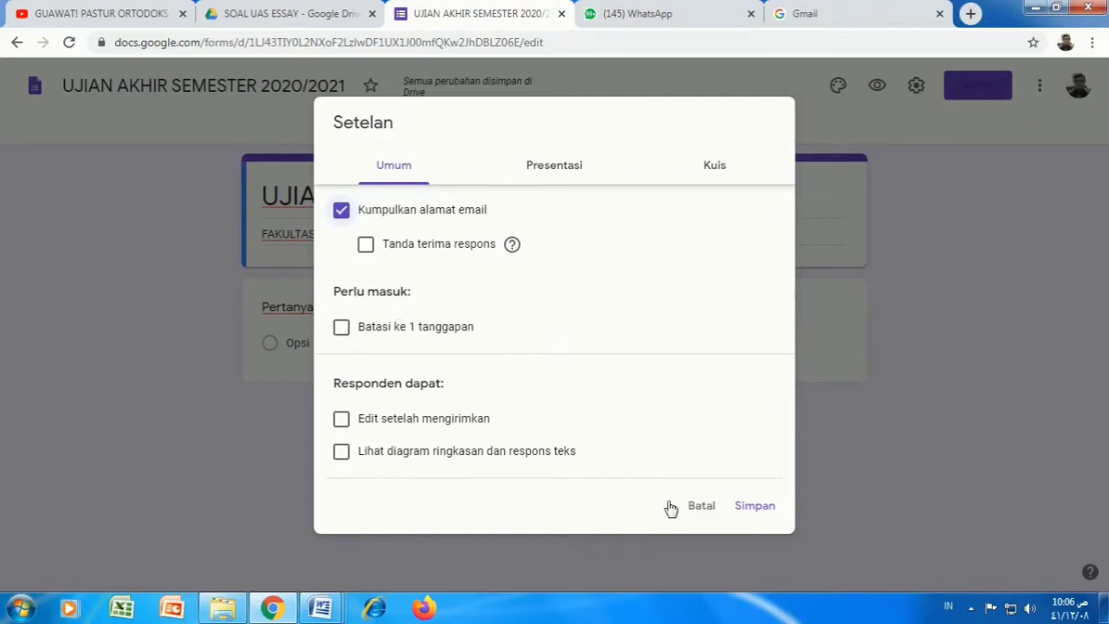
pyautogui.click(341, 329)
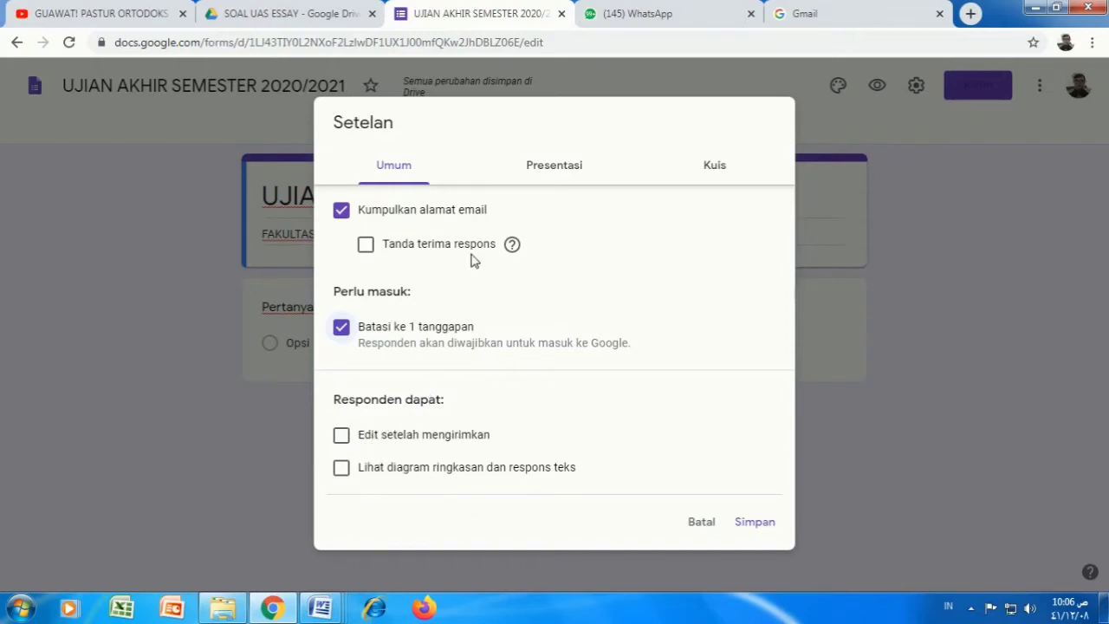
pyautogui.click(554, 166)
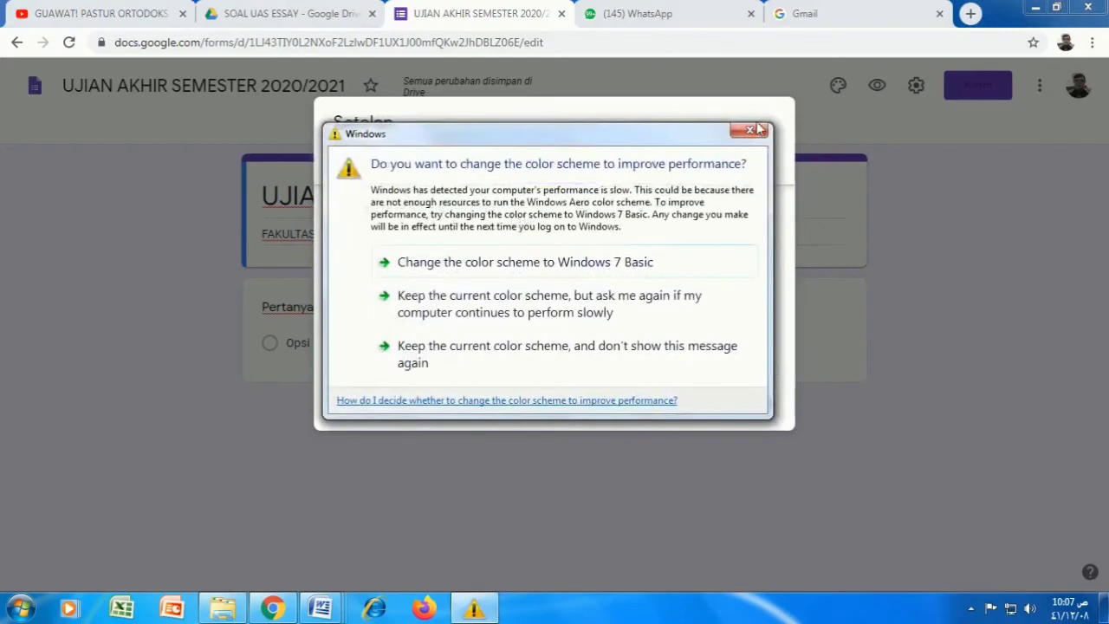
pyautogui.click(755, 132)
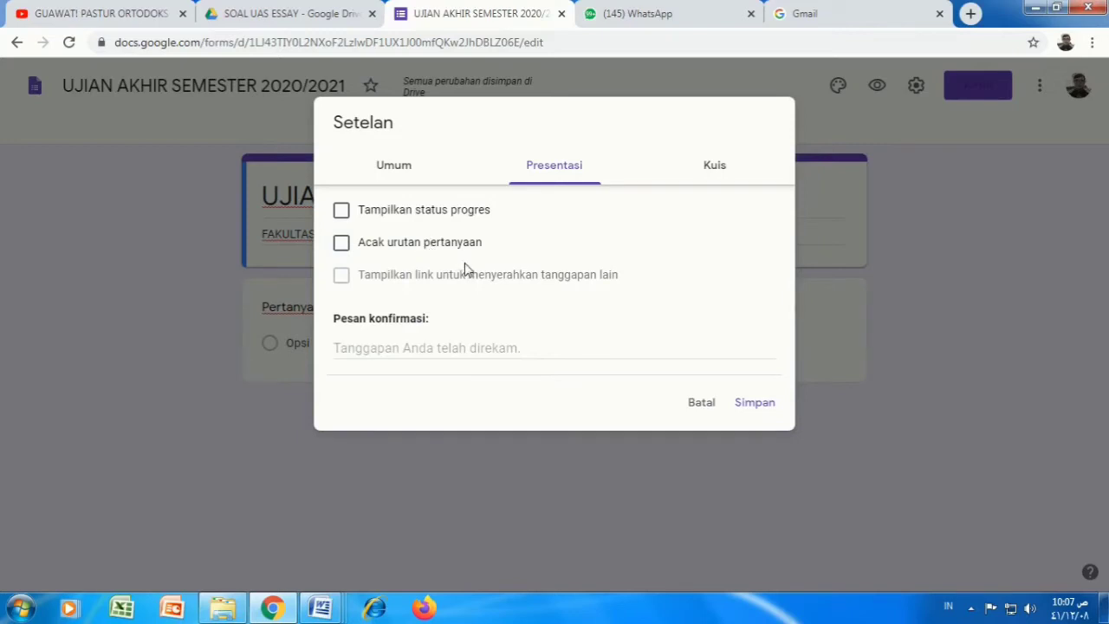
# Step: Write 'Terima kasih jawaban sudah terkirim' as the Pesan konfirmasi
pyautogui.click(428, 345)
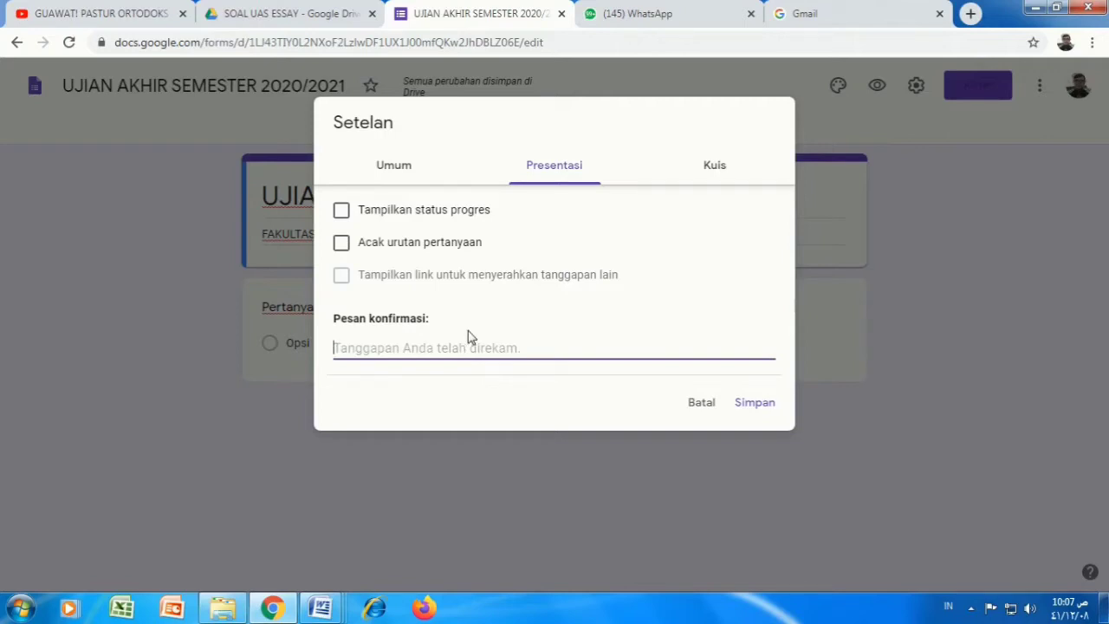
pyautogui.write('tERIMA')
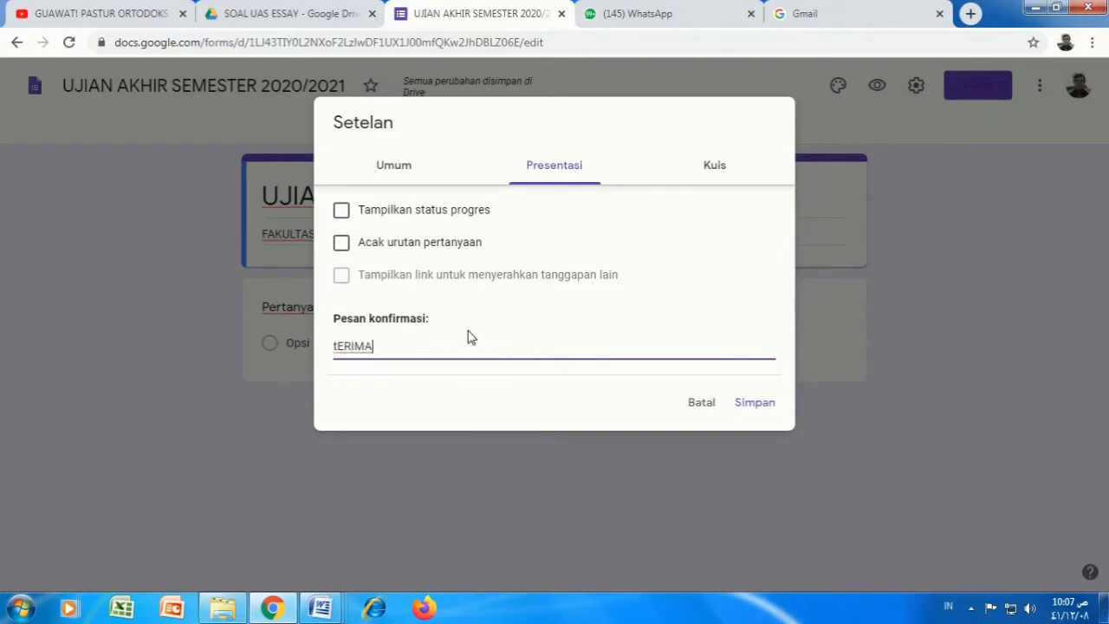
pyautogui.press('BackSpace')
pyautogui.press('BackSpace')
pyautogui.press('BackSpace')
pyautogui.press('BackSpace')
pyautogui.write('tER')
pyautogui.press('BackSpace')
pyautogui.press('BackSpace')
pyautogui.press('BackSpace')
pyautogui.write('Terima kasih jawaban')
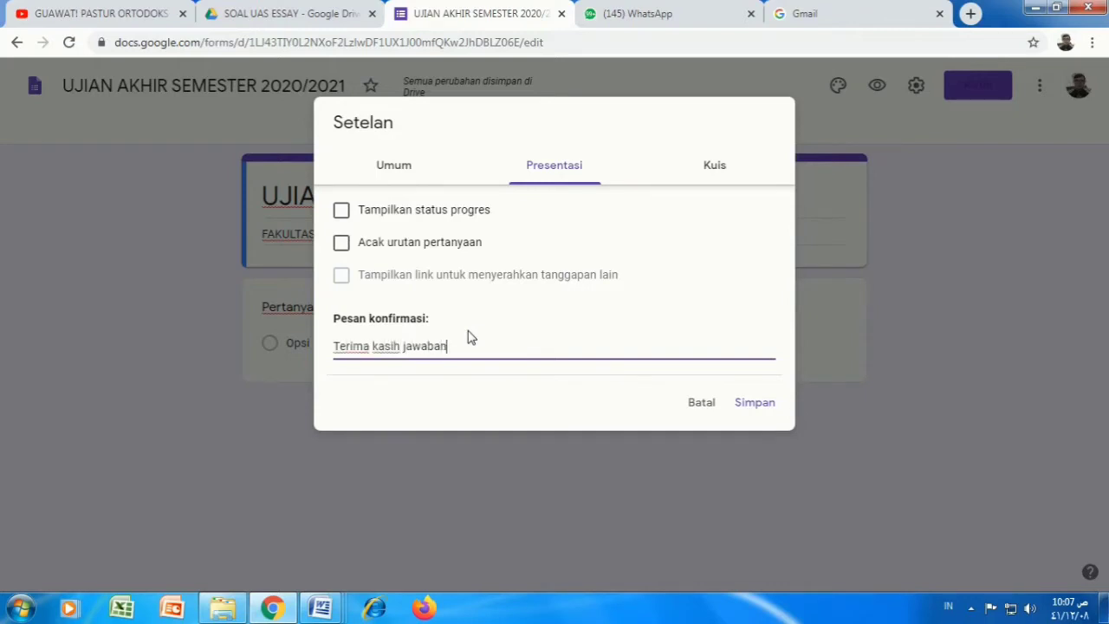
pyautogui.write(' sudah terkirim')
# Step: Make it a quiz with grades after manual review, hiding missed questions and answers; save
pyautogui.click(719, 164)
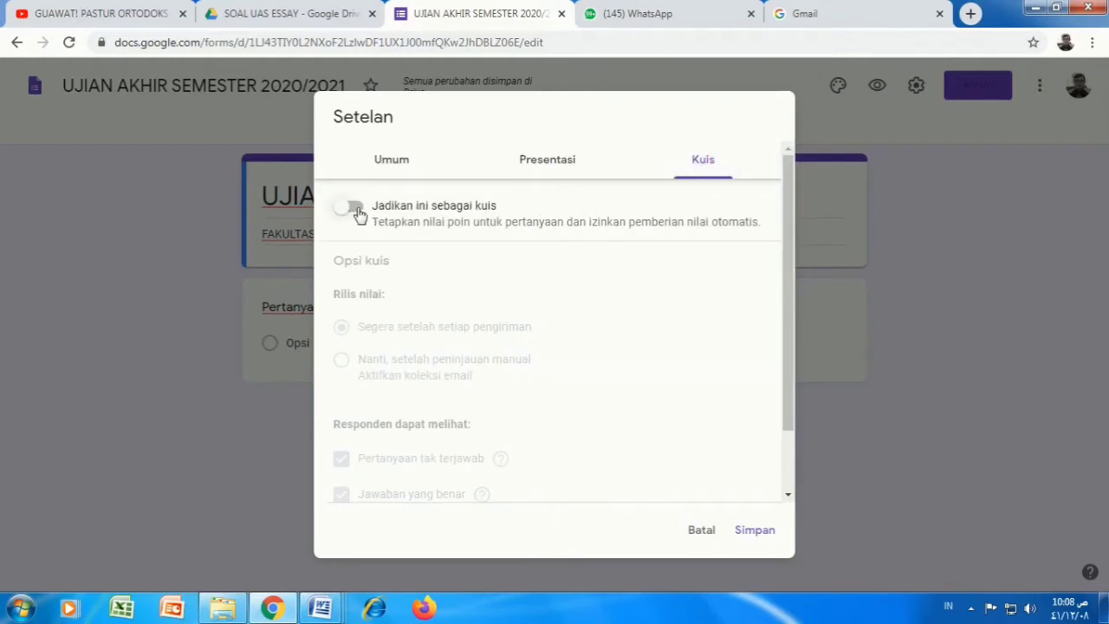
pyautogui.click(355, 210)
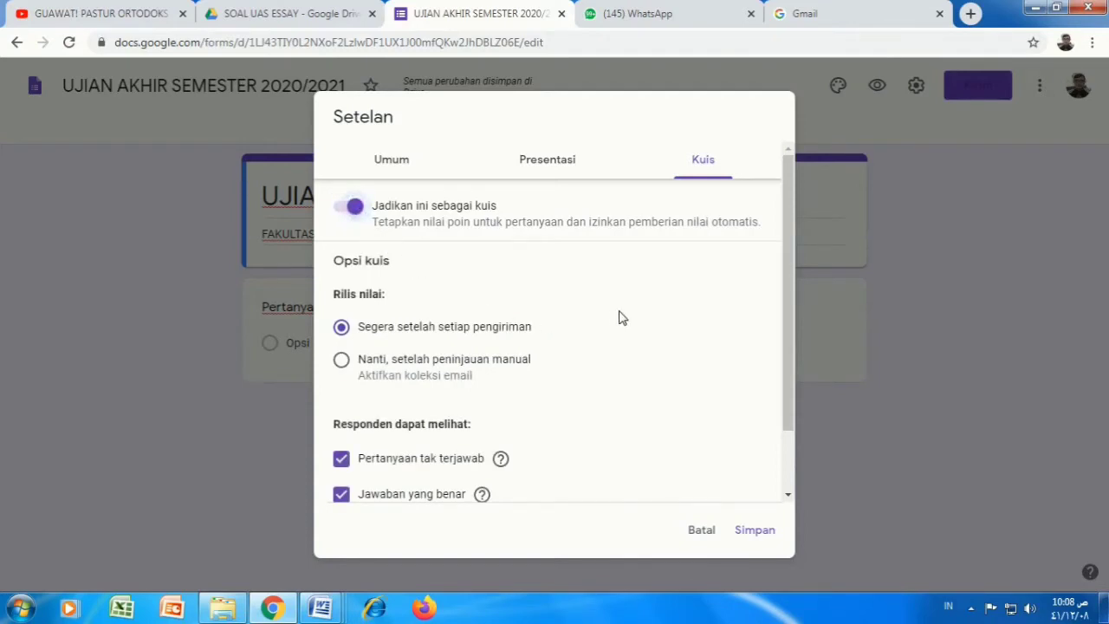
pyautogui.scroll(-2, 619, 318)
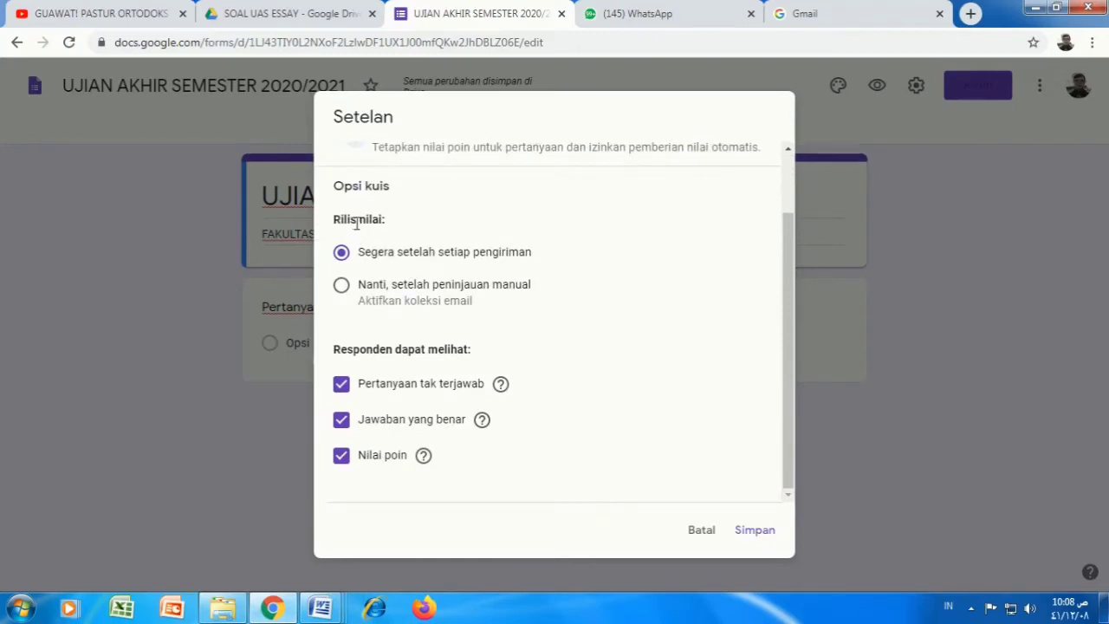
pyautogui.click(343, 291)
pyautogui.click(344, 388)
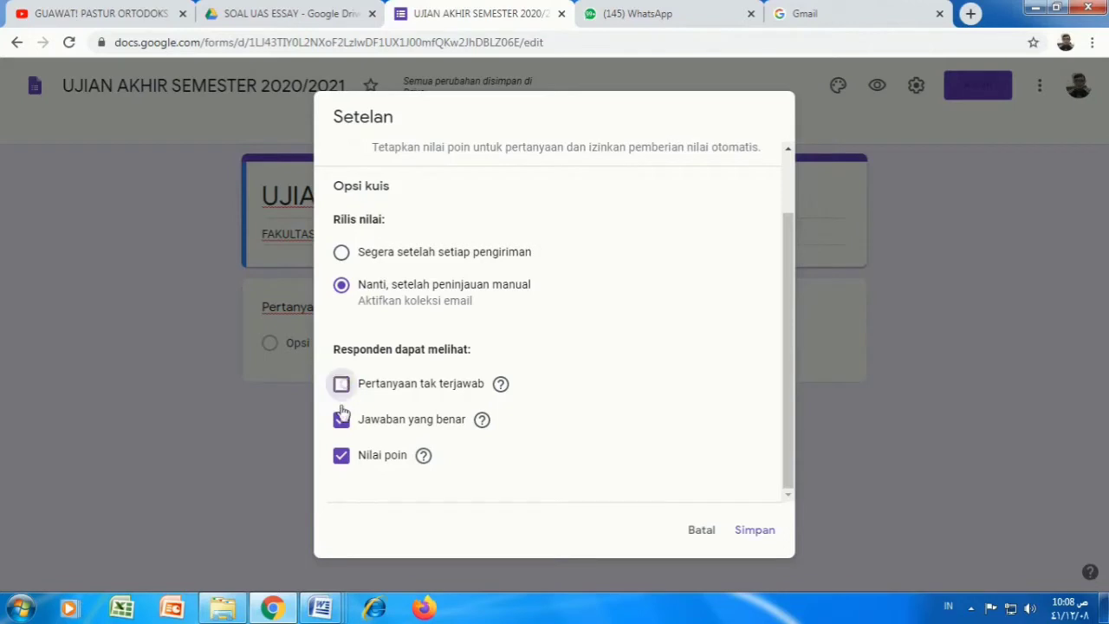
pyautogui.click(343, 423)
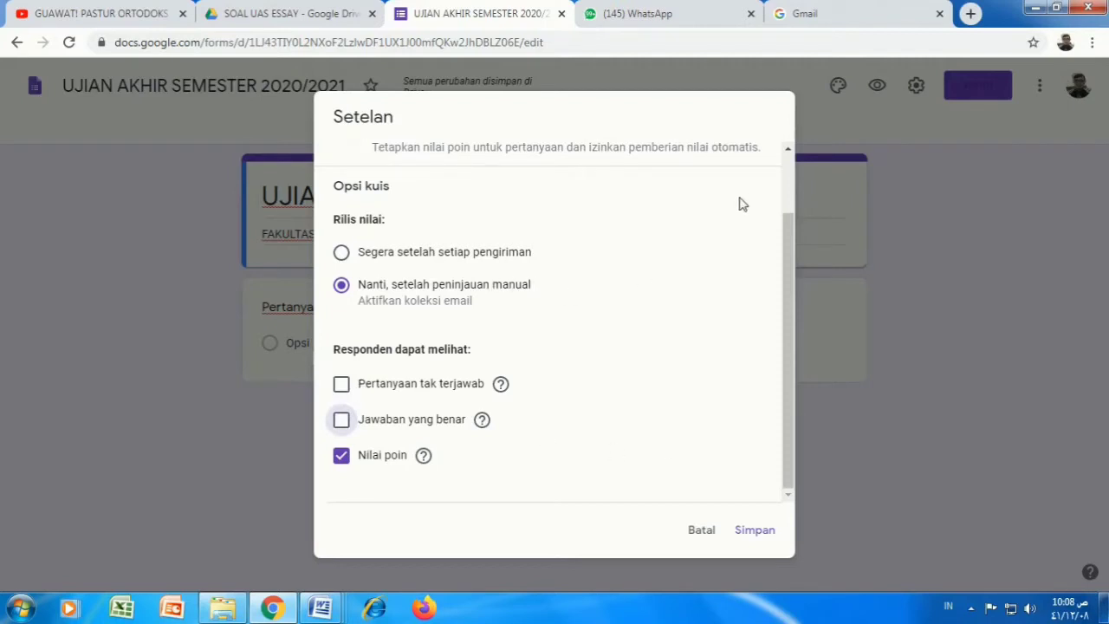
pyautogui.click(755, 531)
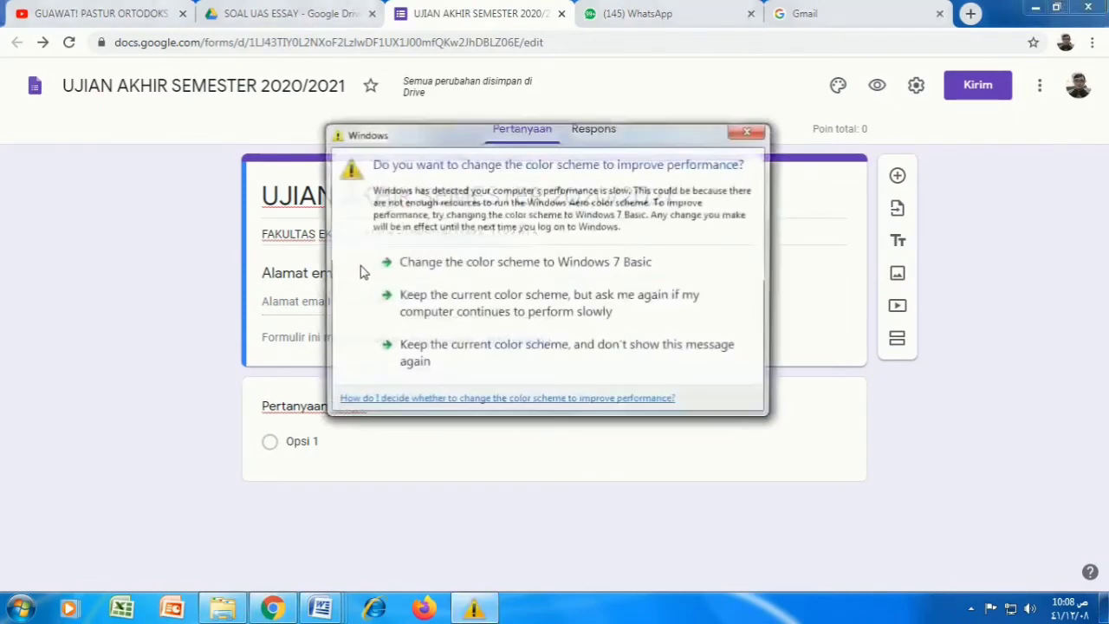
# Step: Delete the default untitled multiple-choice question with its trash icon
pyautogui.click(742, 129)
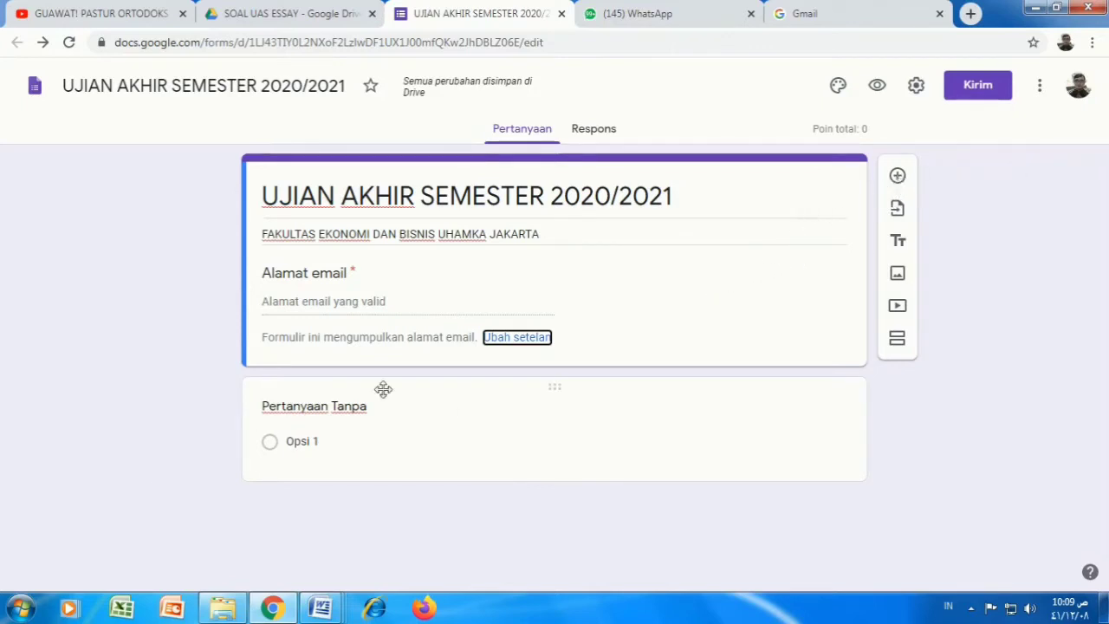
pyautogui.click(482, 422)
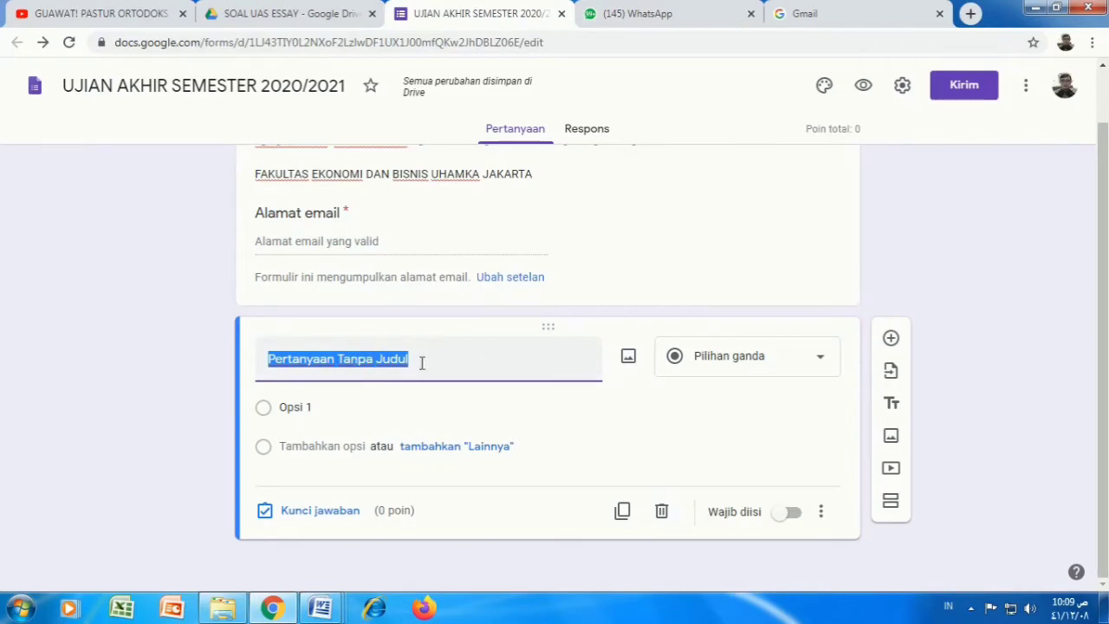
pyautogui.click(661, 514)
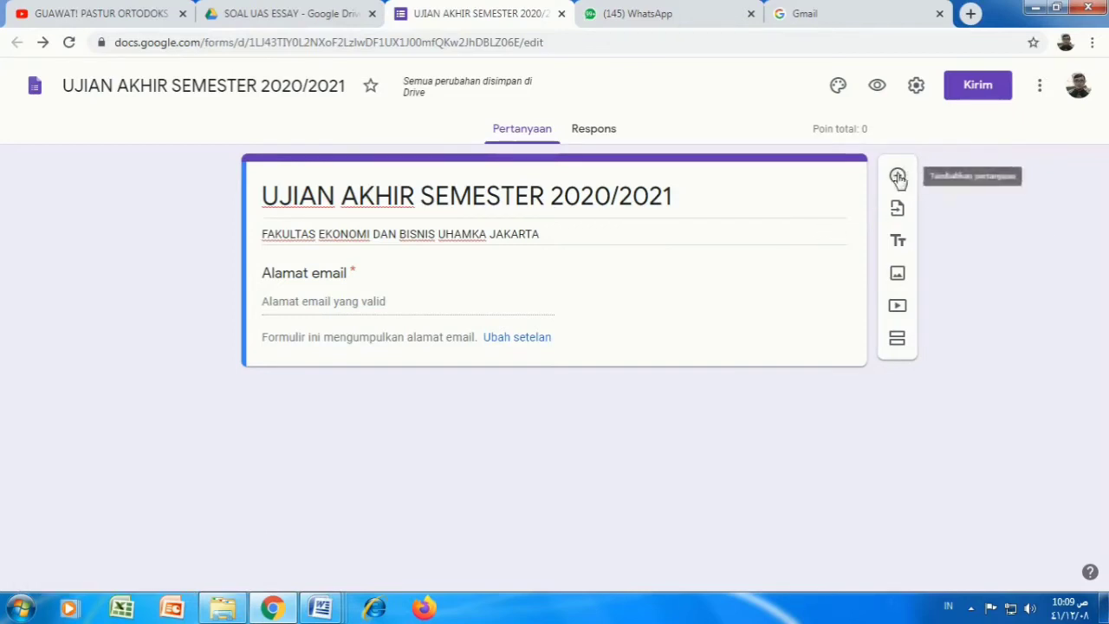
# Step: Add question 'Nama' as Jawaban singkat and switch on Wajib diisi
pyautogui.click(898, 177)
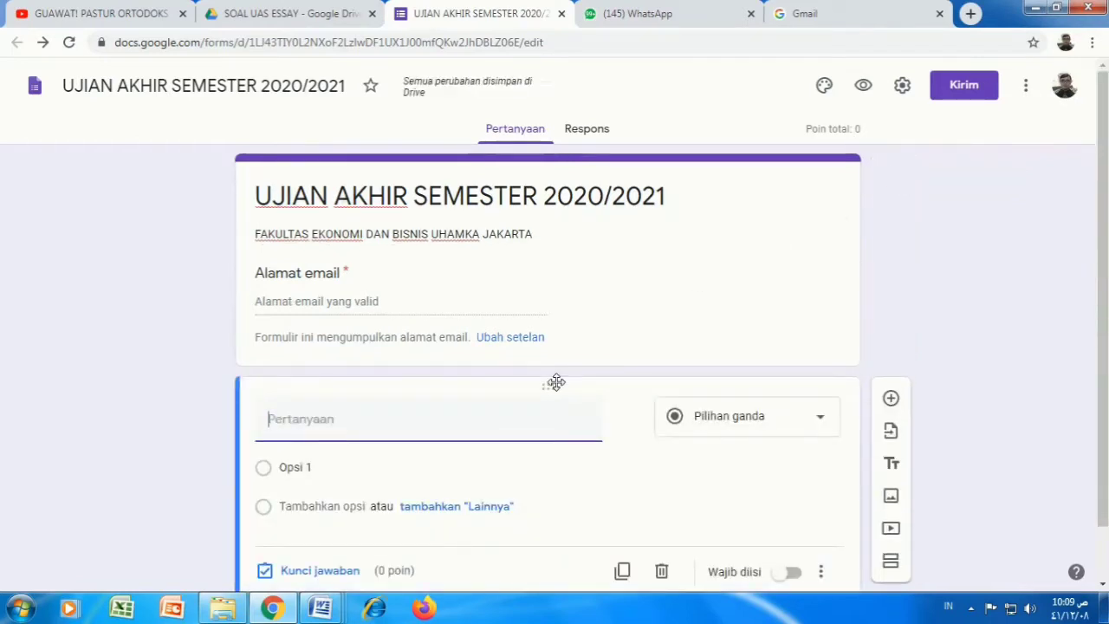
pyautogui.write('Nama')
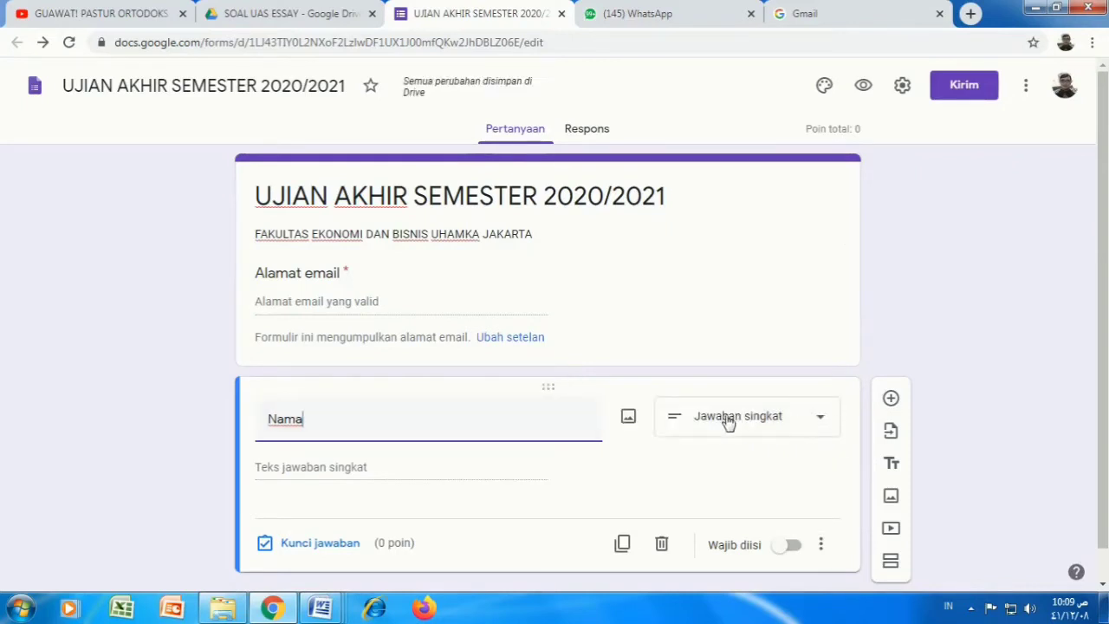
pyautogui.click(822, 422)
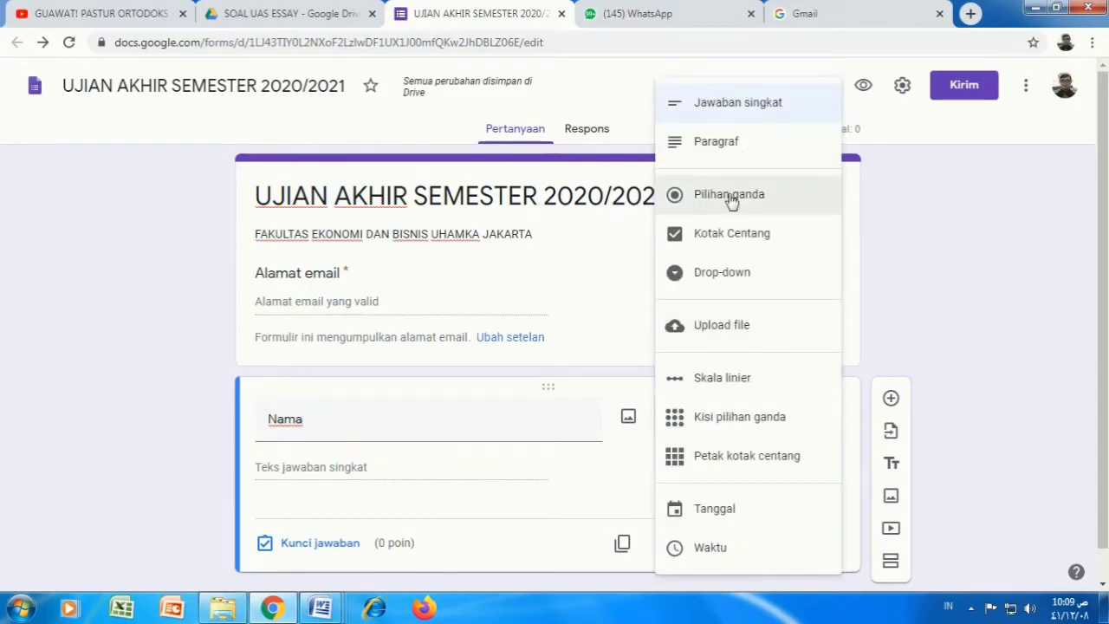
pyautogui.click(724, 104)
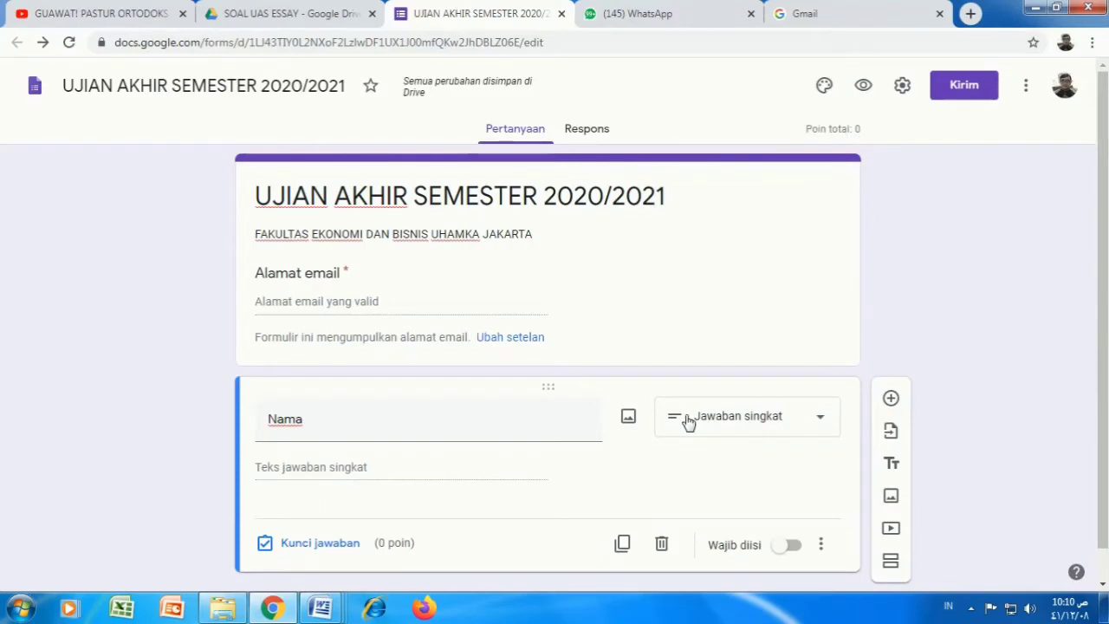
pyautogui.scroll(-1, 688, 422)
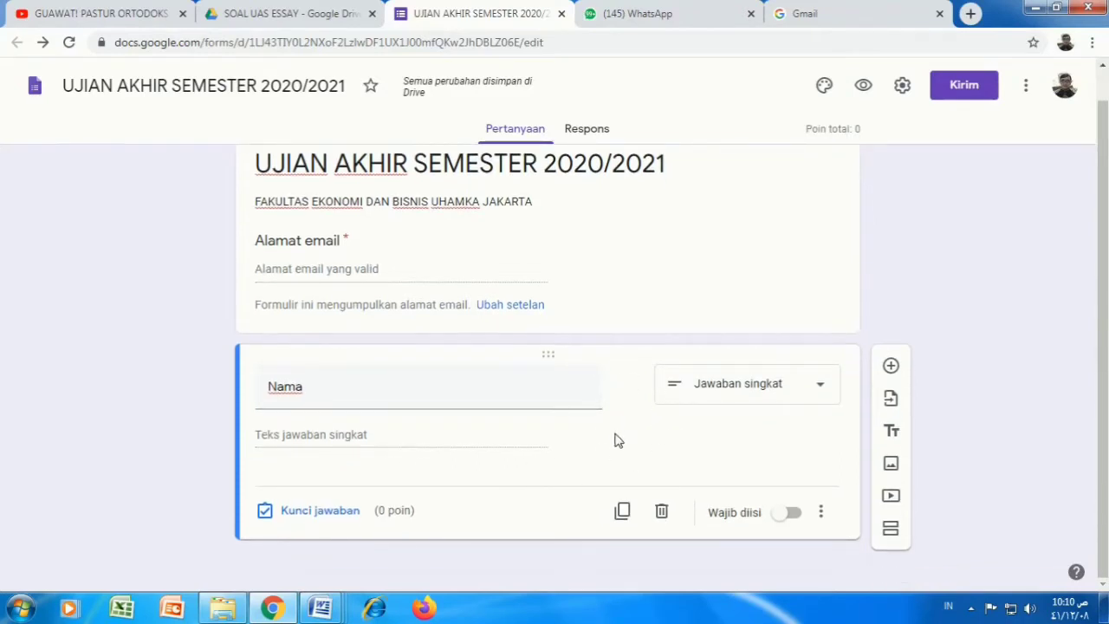
pyautogui.click(794, 515)
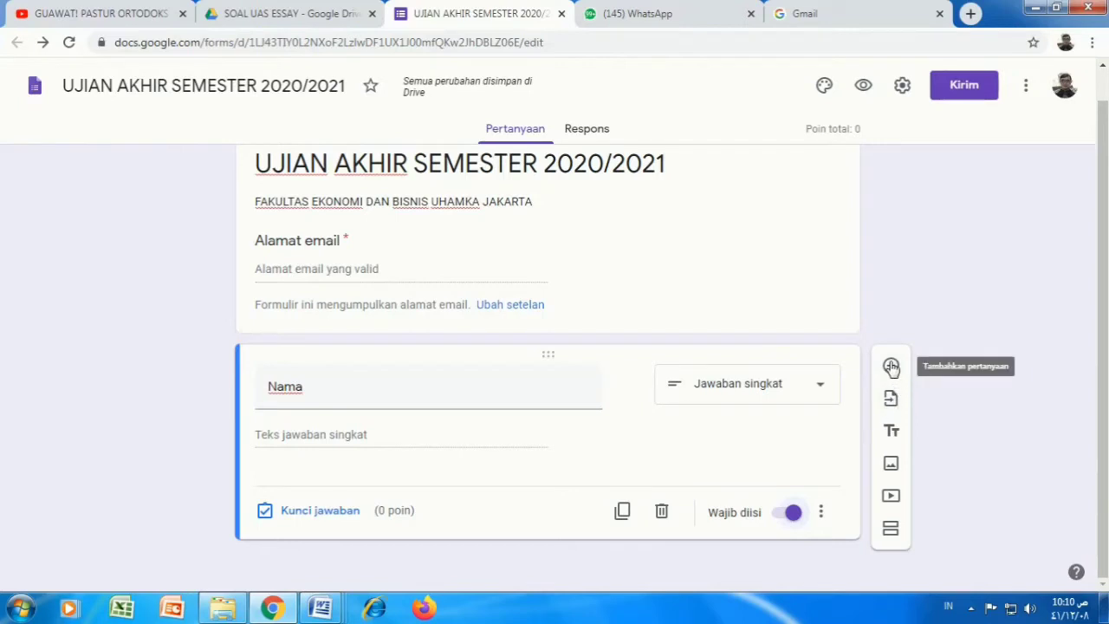
# Step: Add a required short-answer 'NIM' question below Nama that accepts only numbers
pyautogui.click(891, 367)
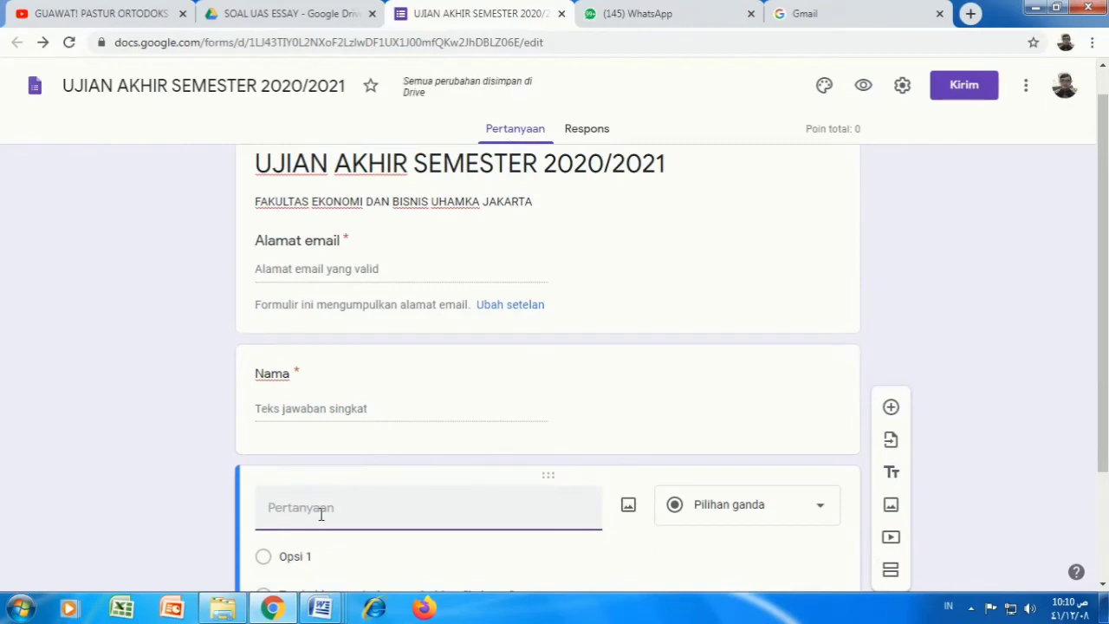
pyautogui.write('NIM')
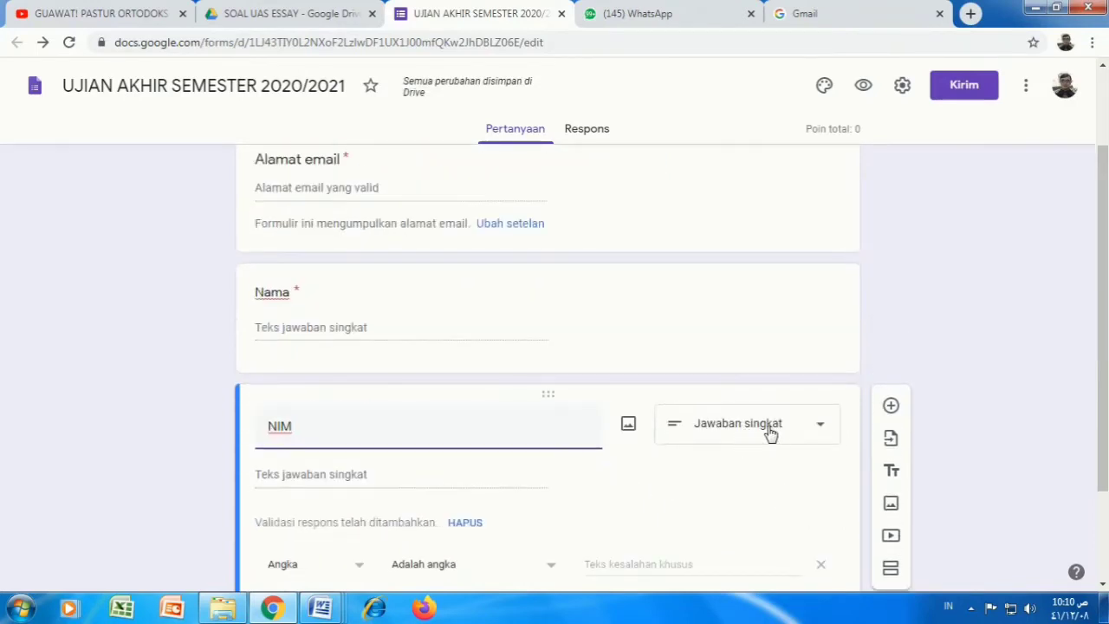
pyautogui.click(821, 429)
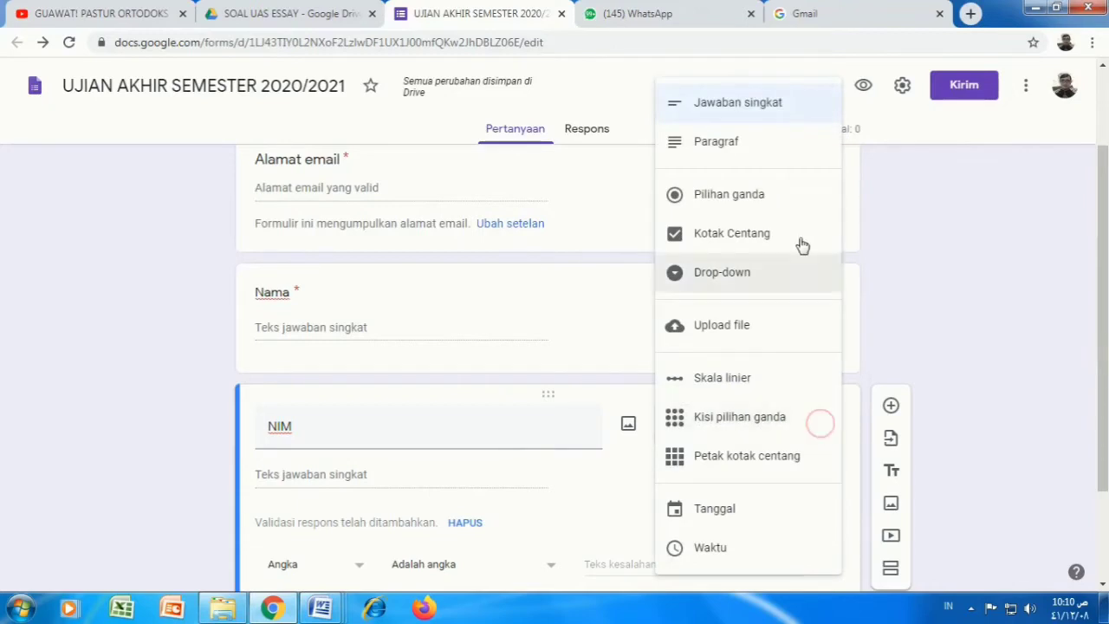
pyautogui.click(748, 109)
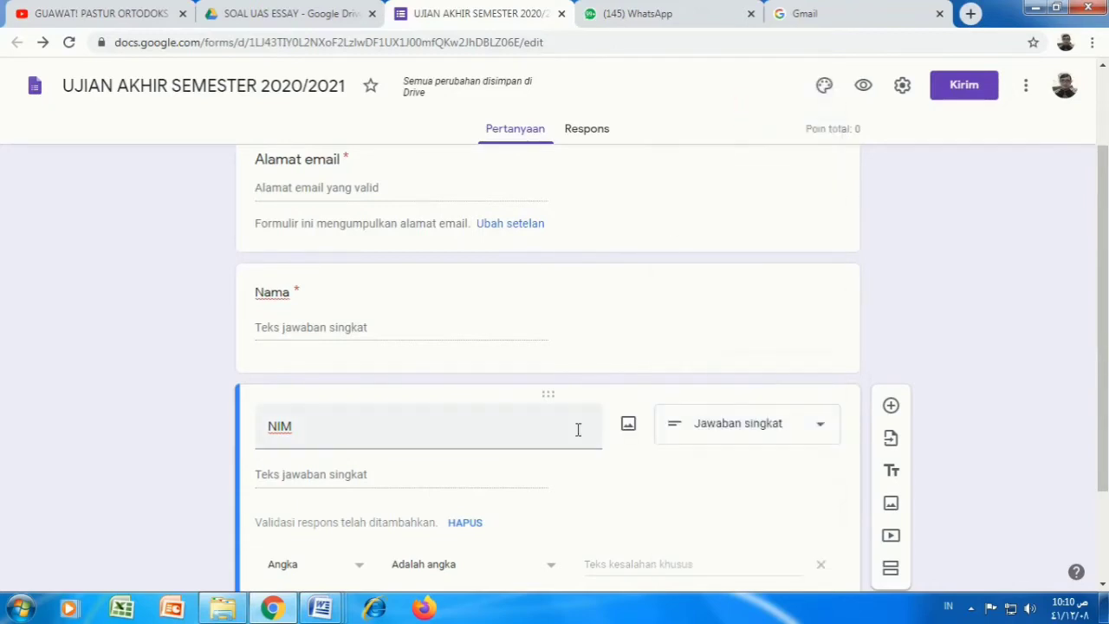
pyautogui.scroll(-1, 586, 466)
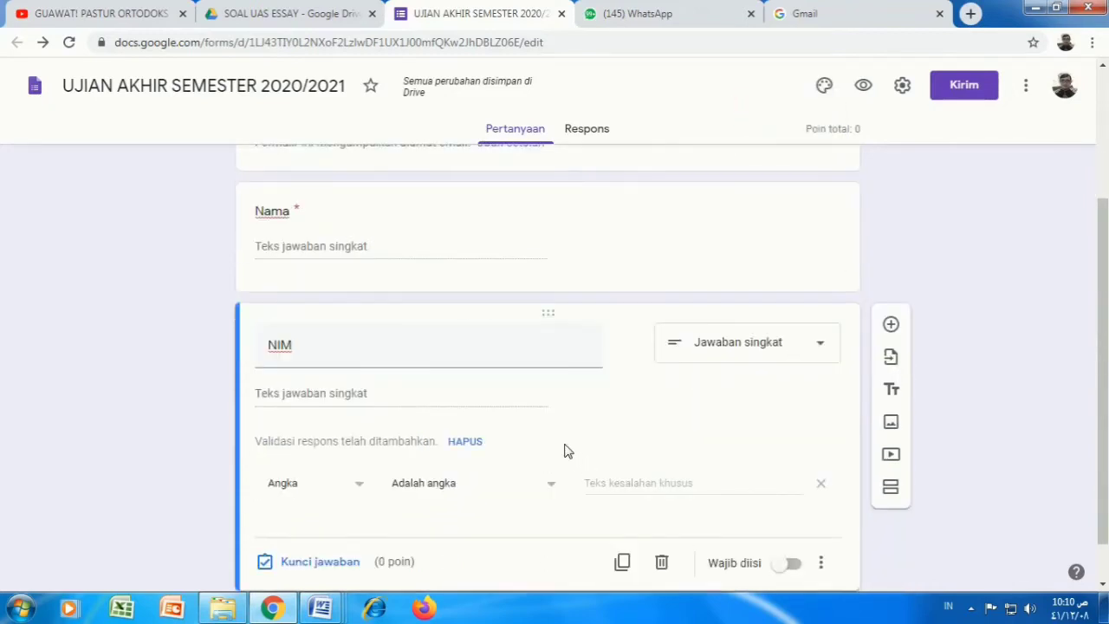
pyautogui.click(796, 566)
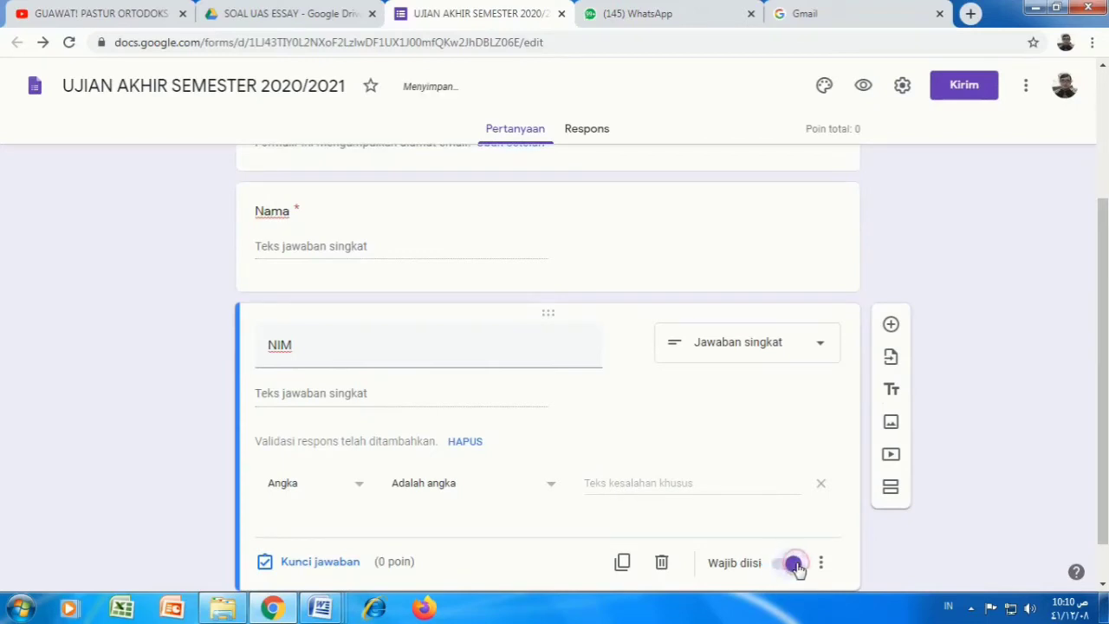
pyautogui.scroll(-1, 957, 511)
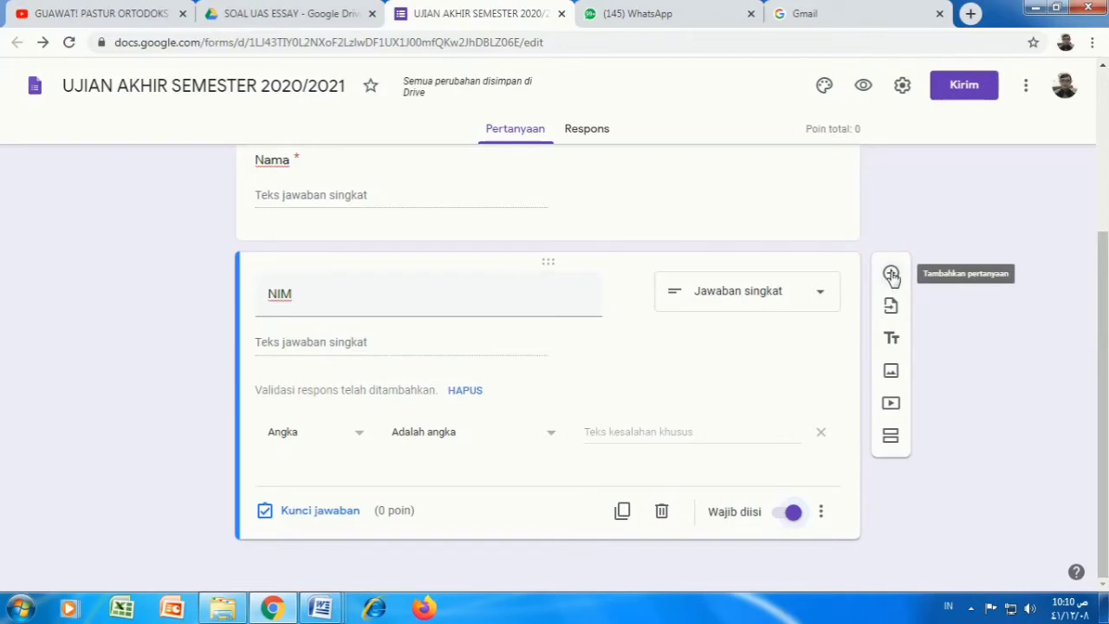
# Step: Add a multiple-choice question titled 'Prodi/kelas' below NIM
pyautogui.click(892, 274)
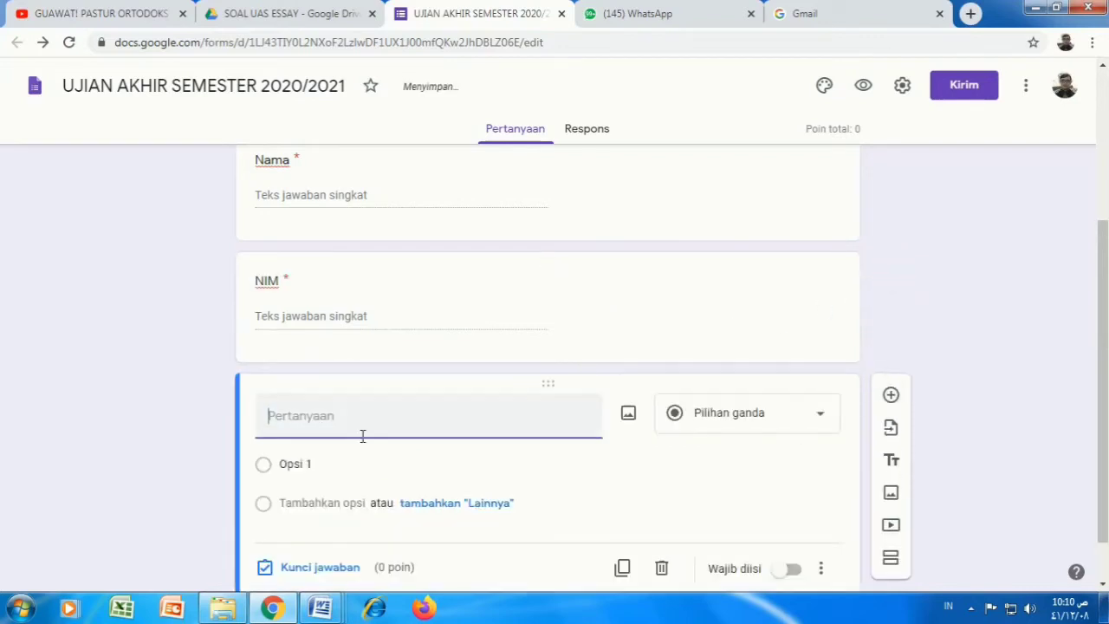
pyautogui.write('Pr')
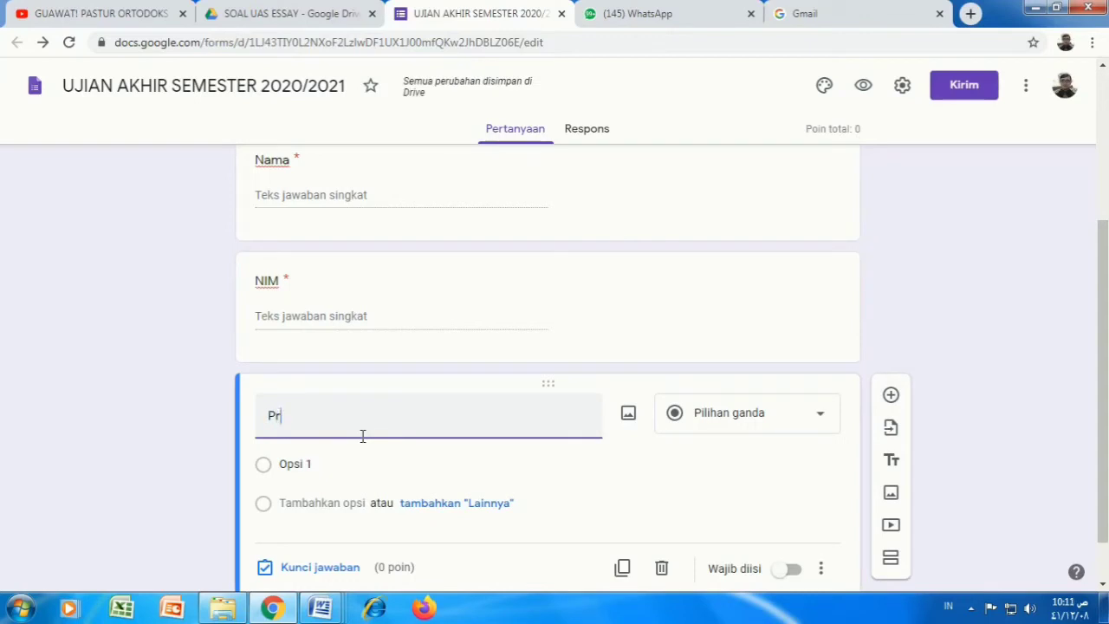
pyautogui.write('odi/kelas')
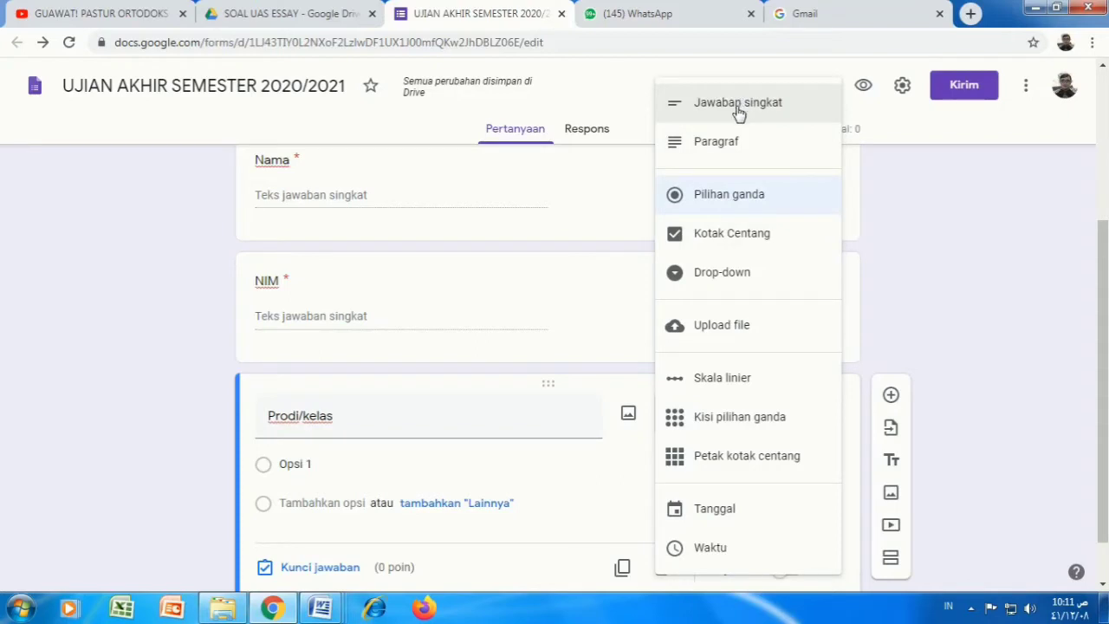
pyautogui.click(713, 199)
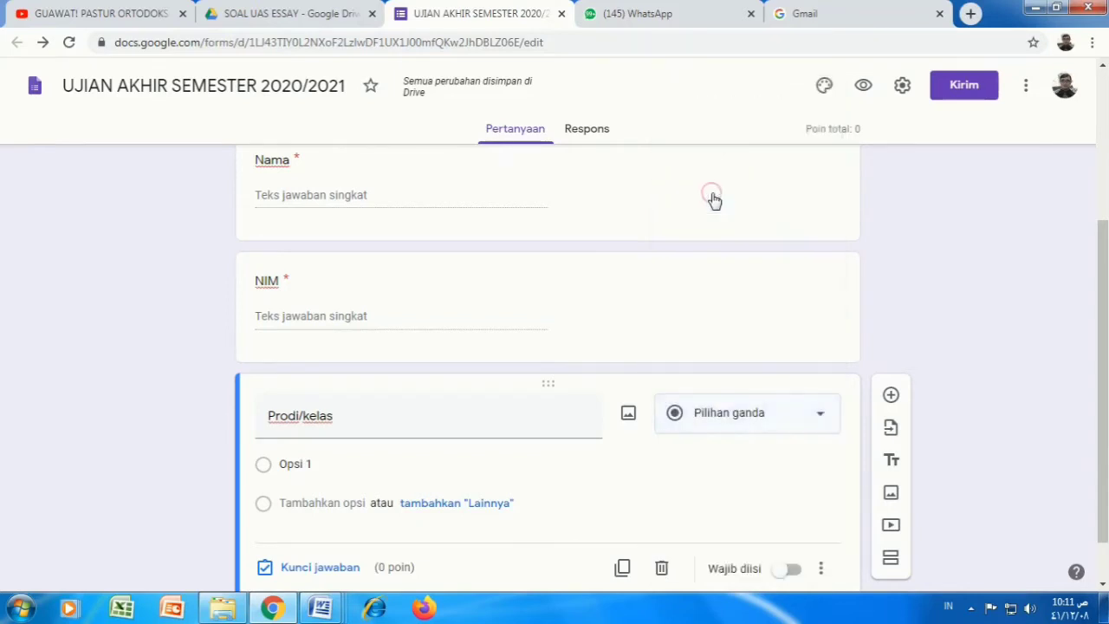
# Step: Give Prodi/kelas the options 'Manajemen 1A' and 'Akuntansi 1B'
pyautogui.click(355, 457)
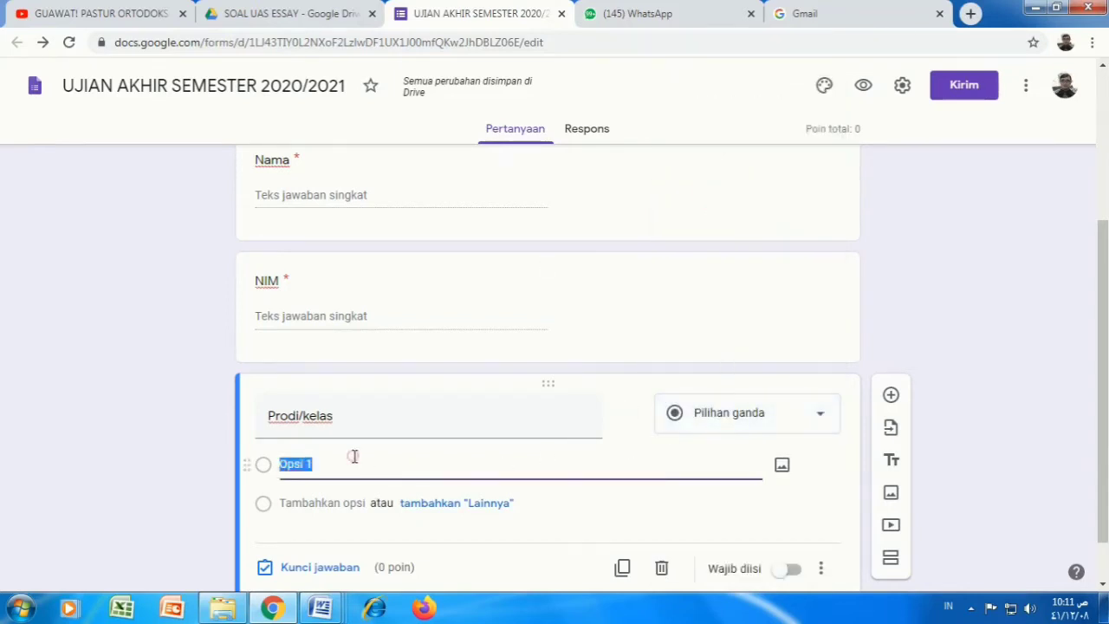
pyautogui.write('Manajame')
pyautogui.press('BackSpace')
pyautogui.write('emen')
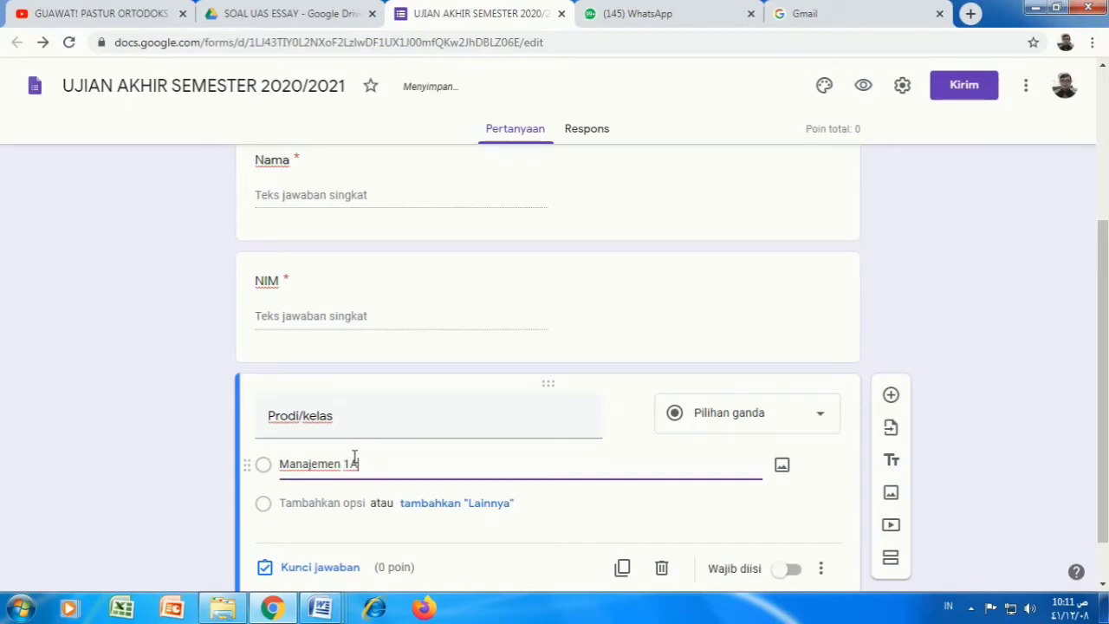
pyautogui.press('Return')
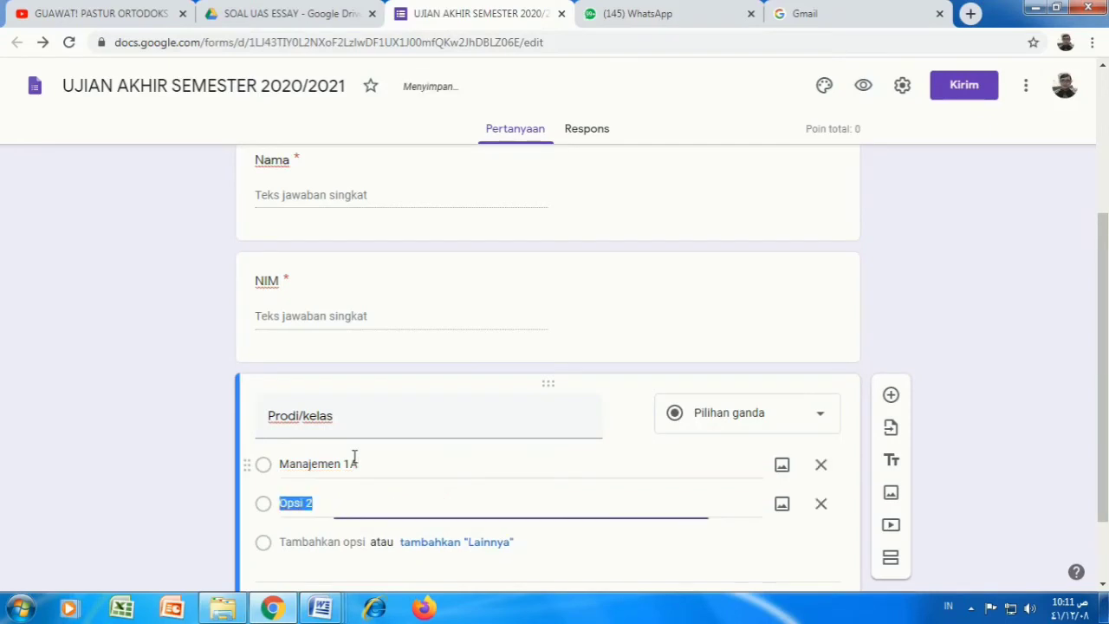
pyautogui.write('A')
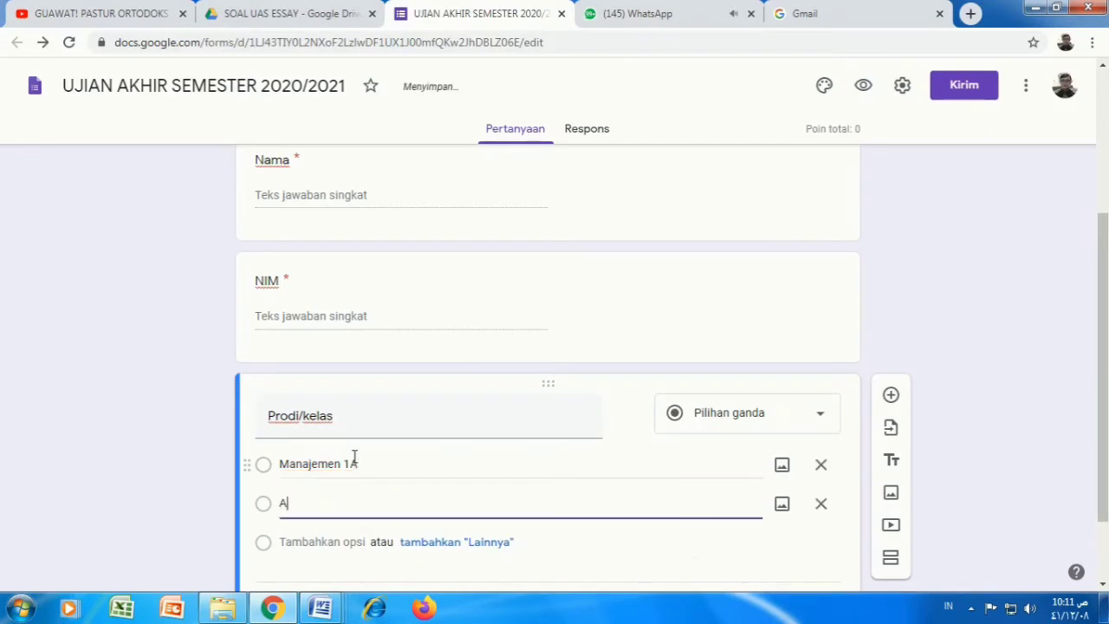
pyautogui.write('kuntansi 1B')
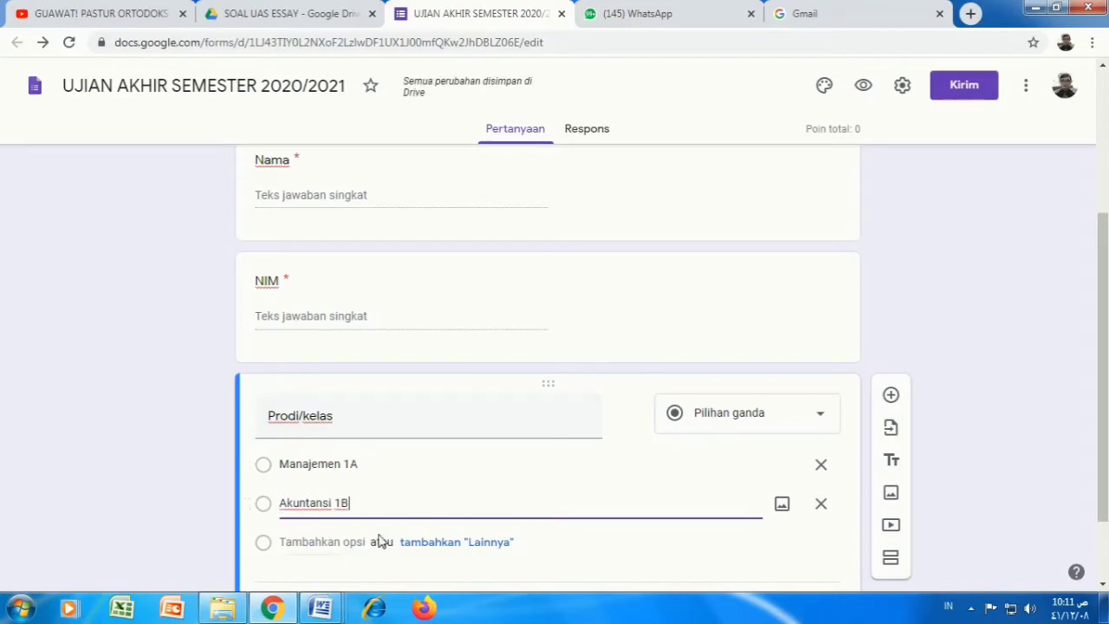
pyautogui.scroll(-1, 476, 459)
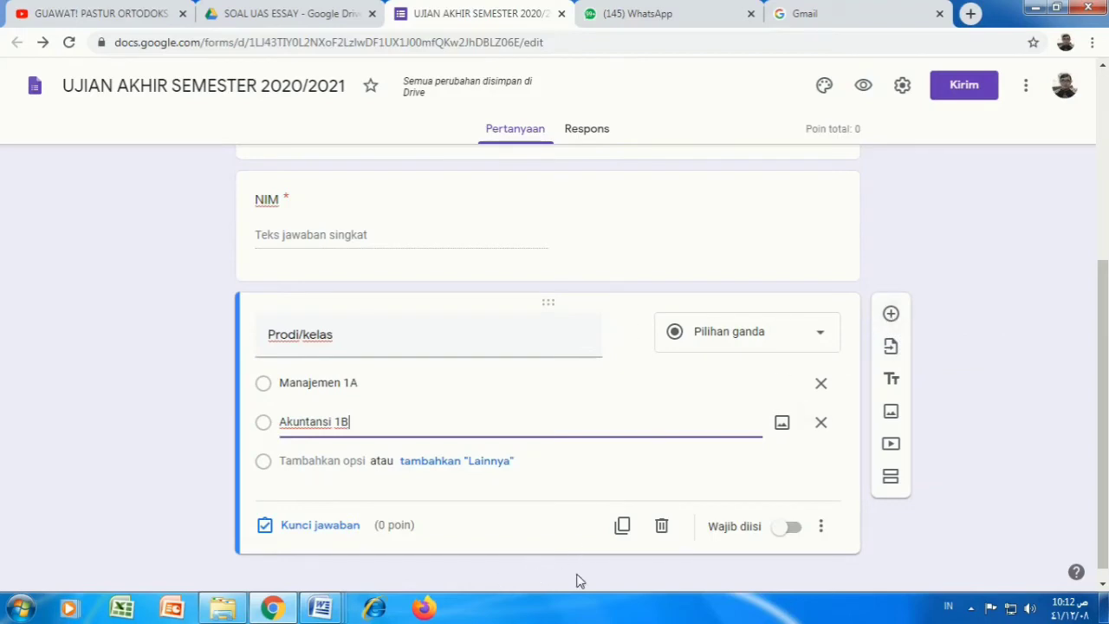
pyautogui.scroll(-1, 597, 549)
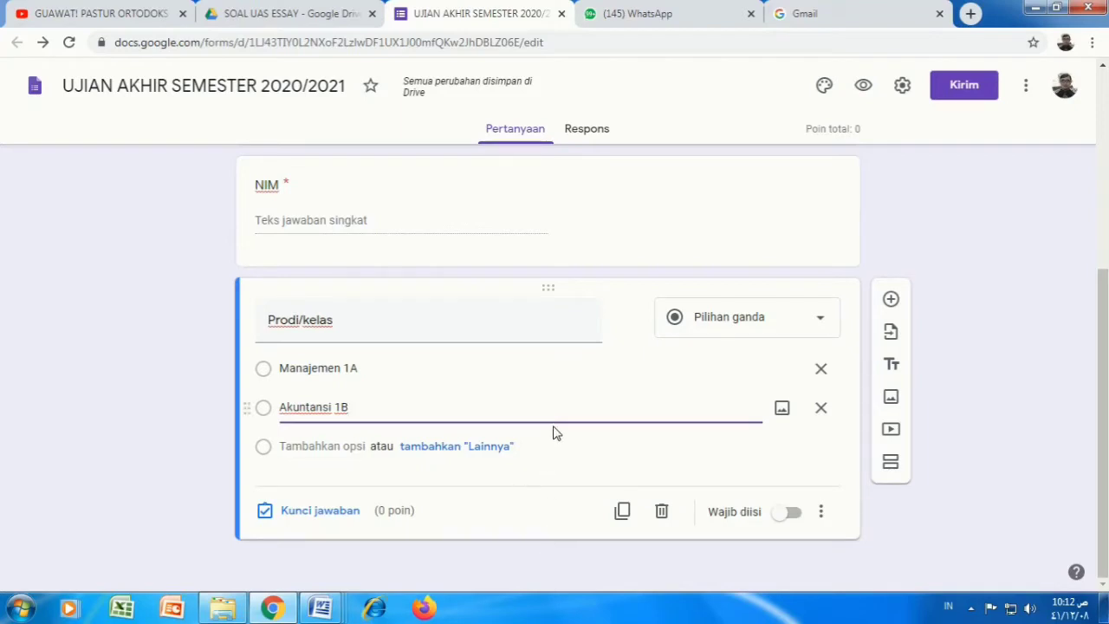
# Step: Add a 'Password' short-answer question validated as text containing the exam password
pyautogui.click(891, 298)
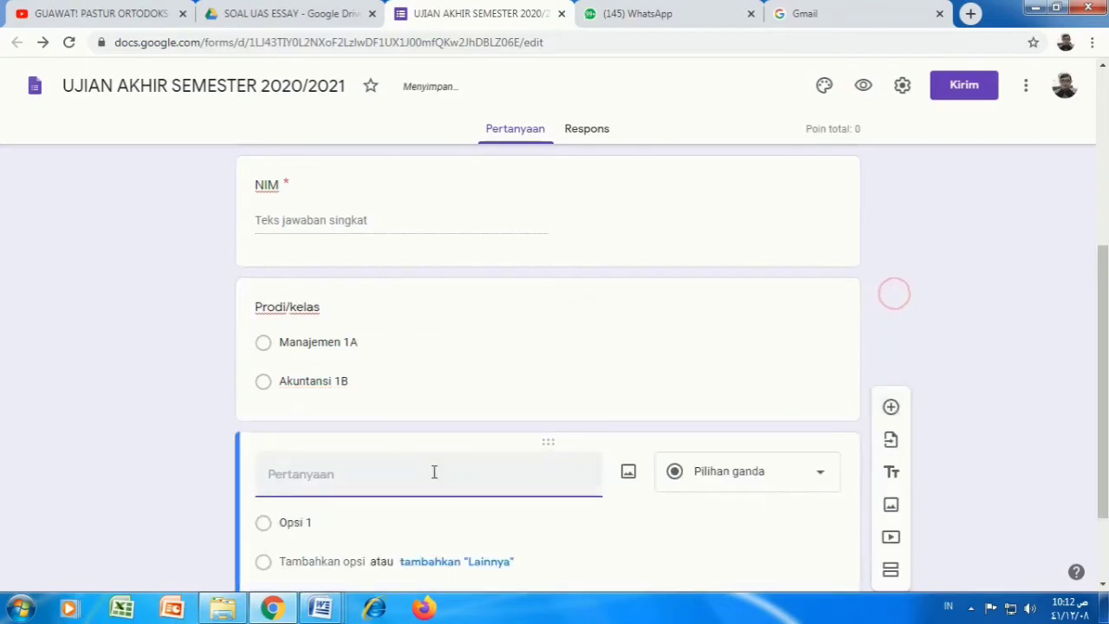
pyautogui.write('P')
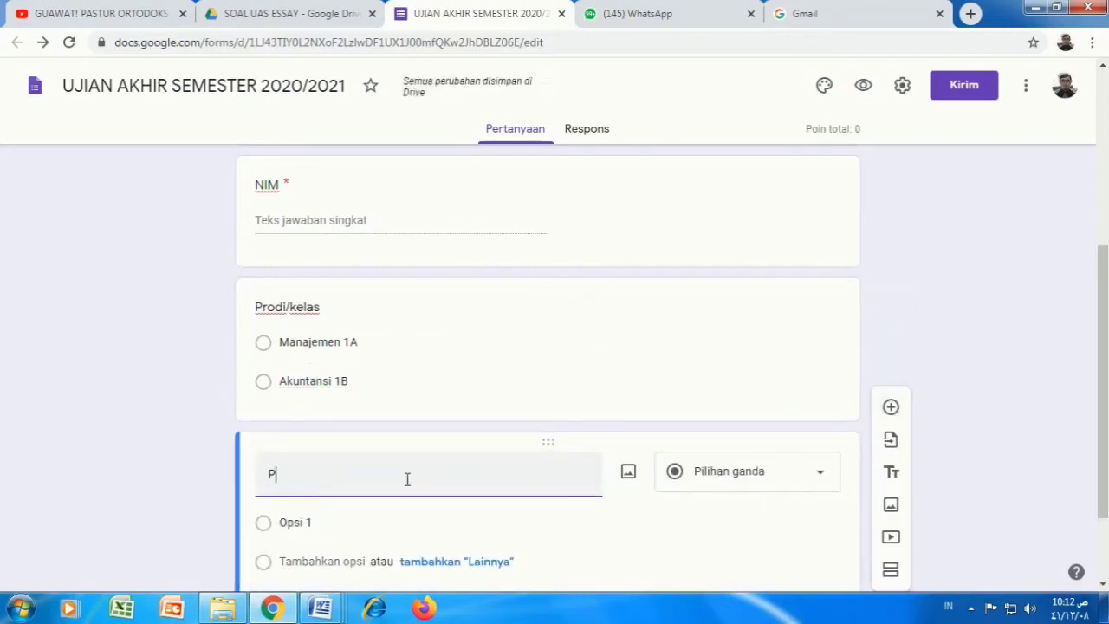
pyautogui.write('assword')
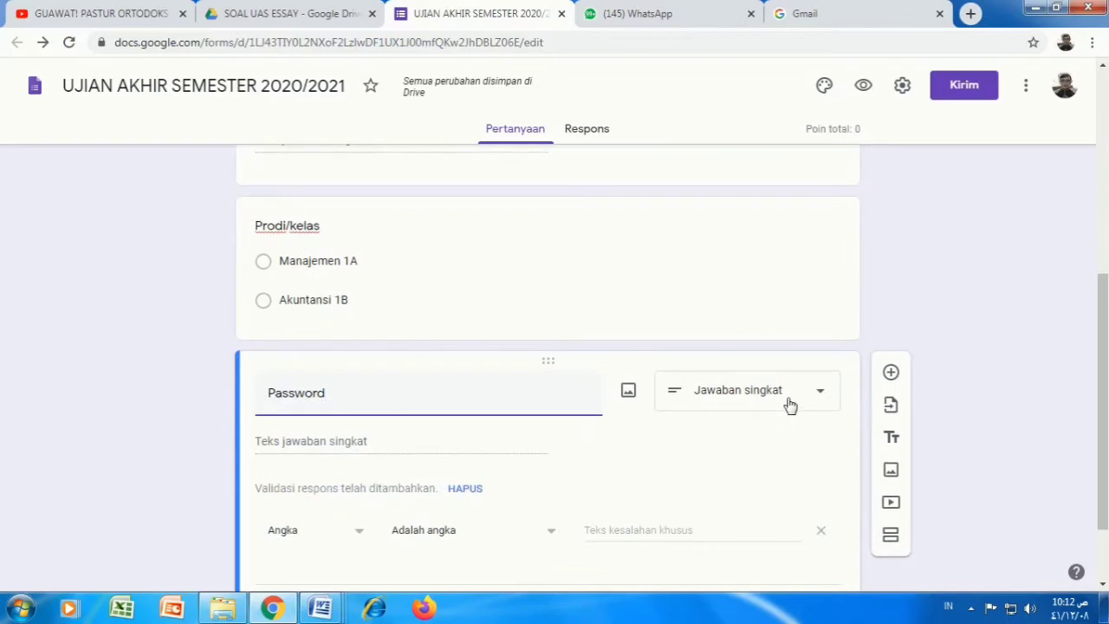
pyautogui.click(360, 532)
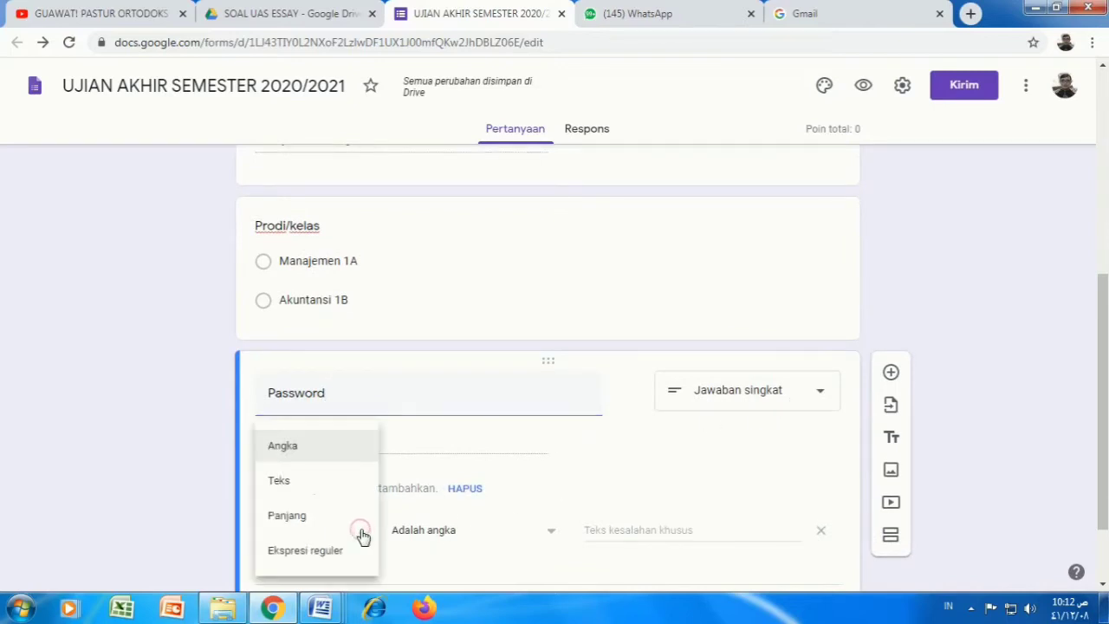
pyautogui.click(289, 486)
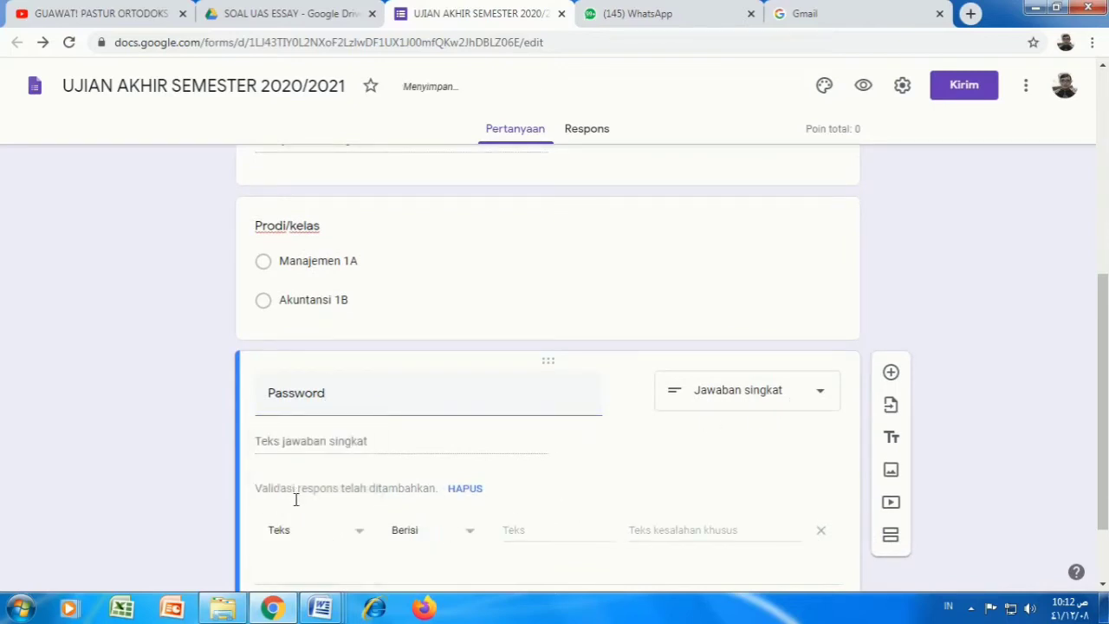
pyautogui.click(505, 531)
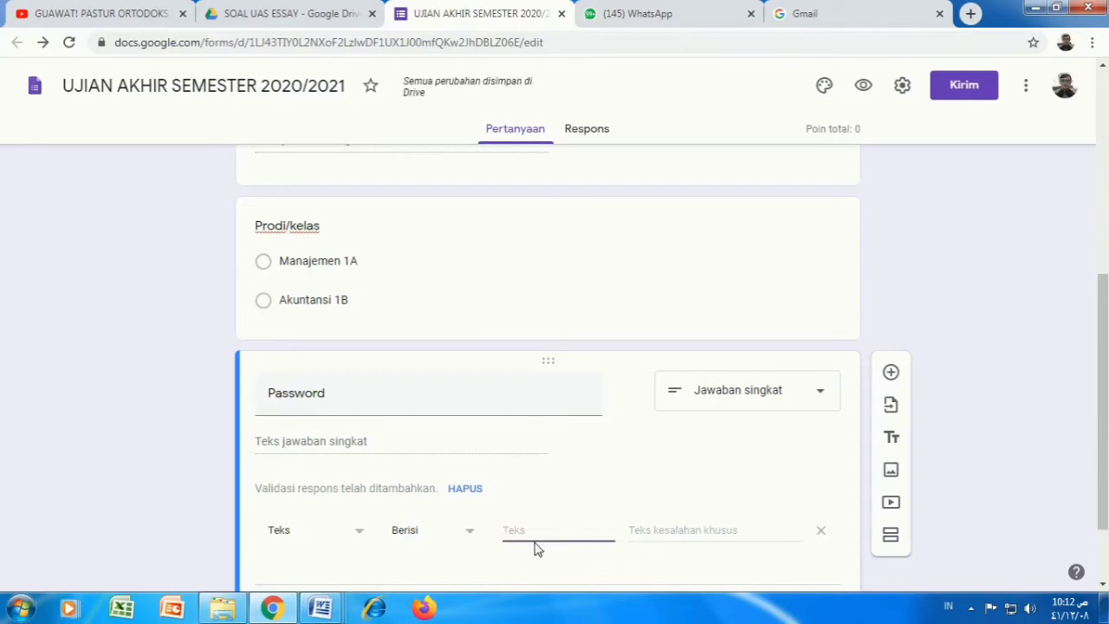
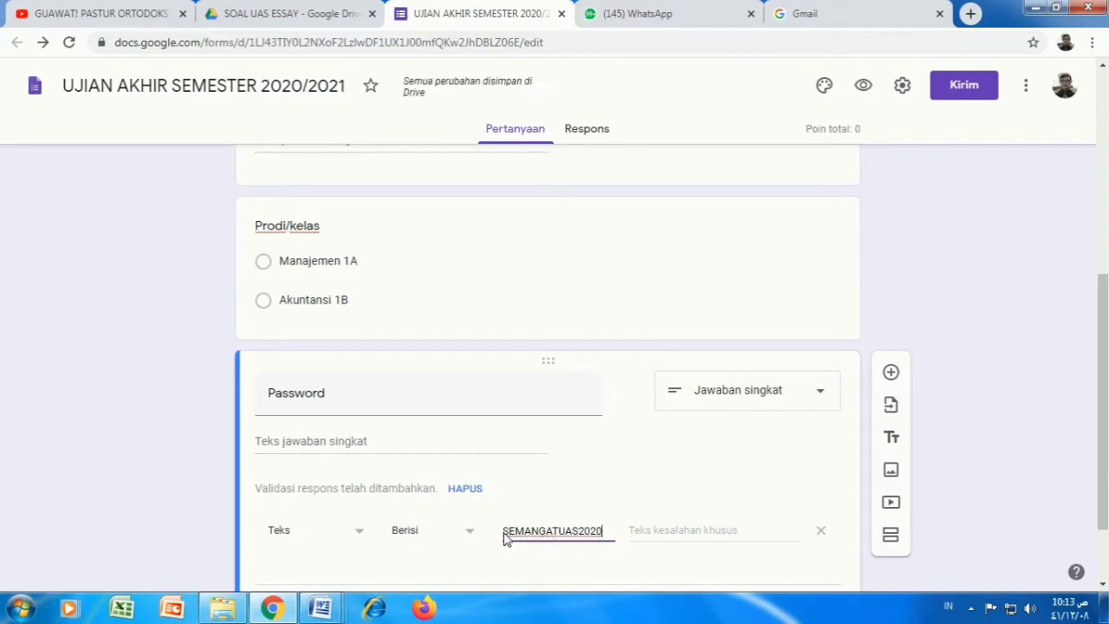
pyautogui.moveTo(504, 532); pyautogui.dragTo(604, 532)
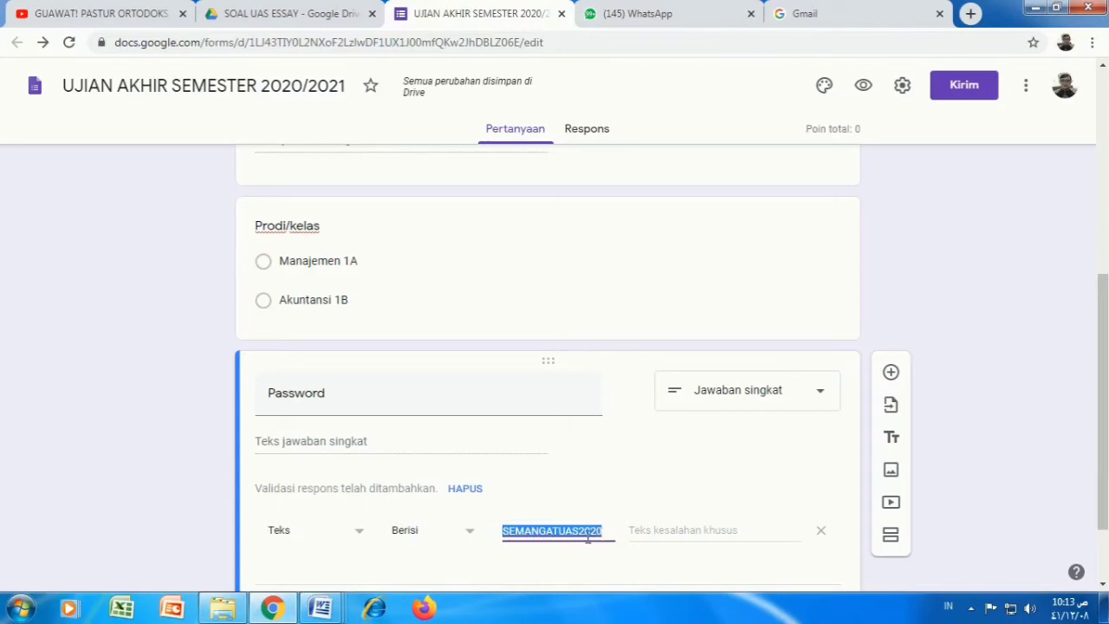
pyautogui.click(581, 560)
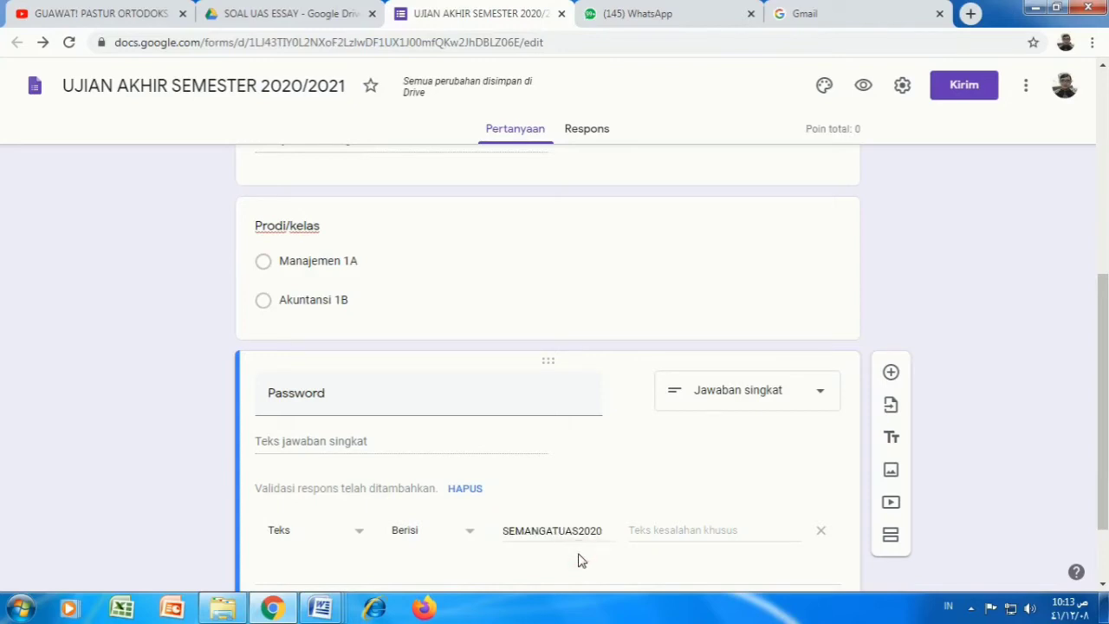
# Step: Set the Password validation error message to 'Password Salah'
pyautogui.click(675, 532)
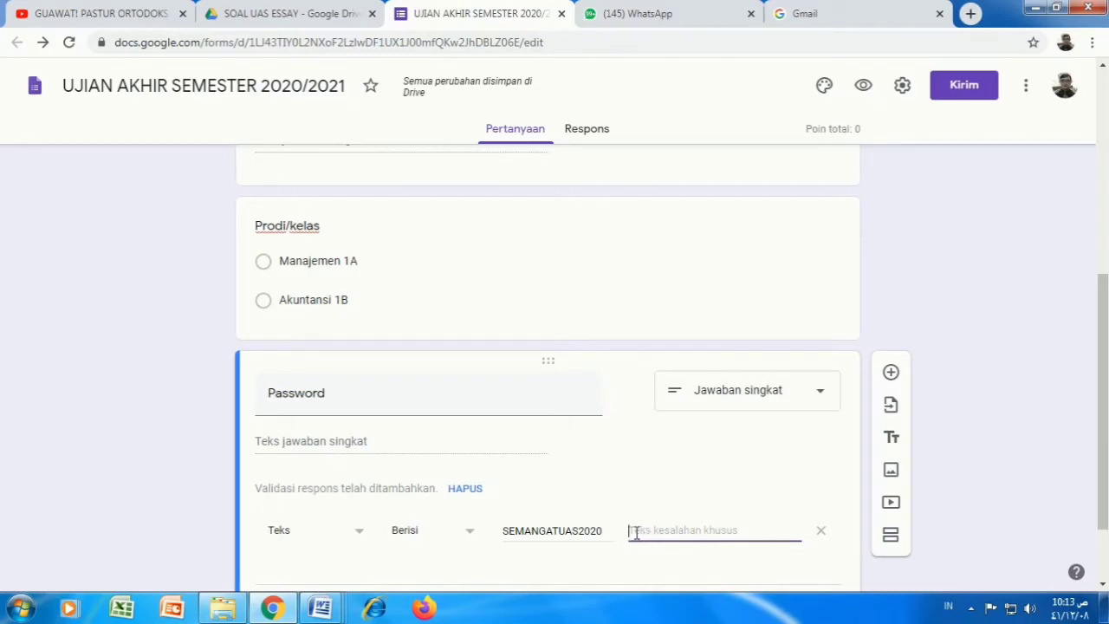
pyautogui.write('Pa')
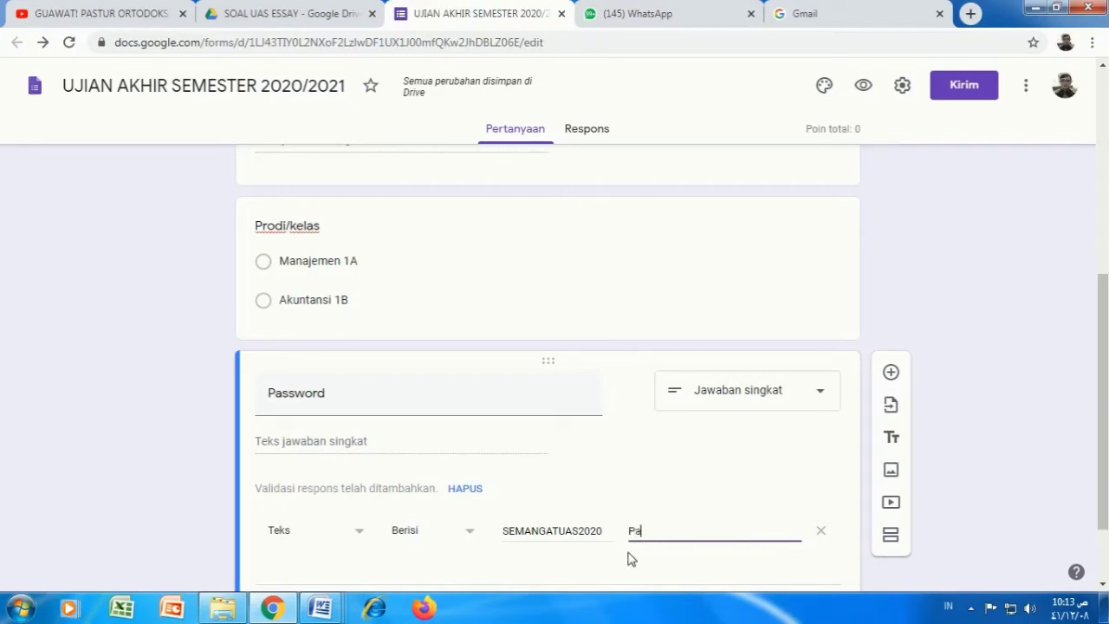
pyautogui.write('ssword')
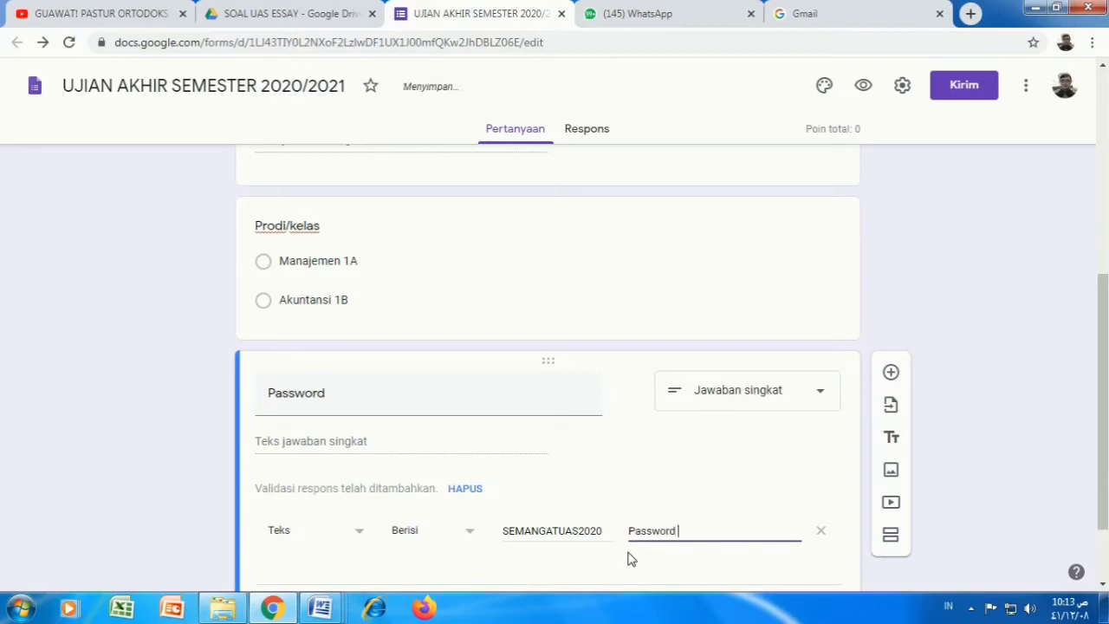
pyautogui.press('BackSpace')
pyautogui.press('BackSpace')
pyautogui.write('Salah')
pyautogui.scroll(-1, 685, 537)
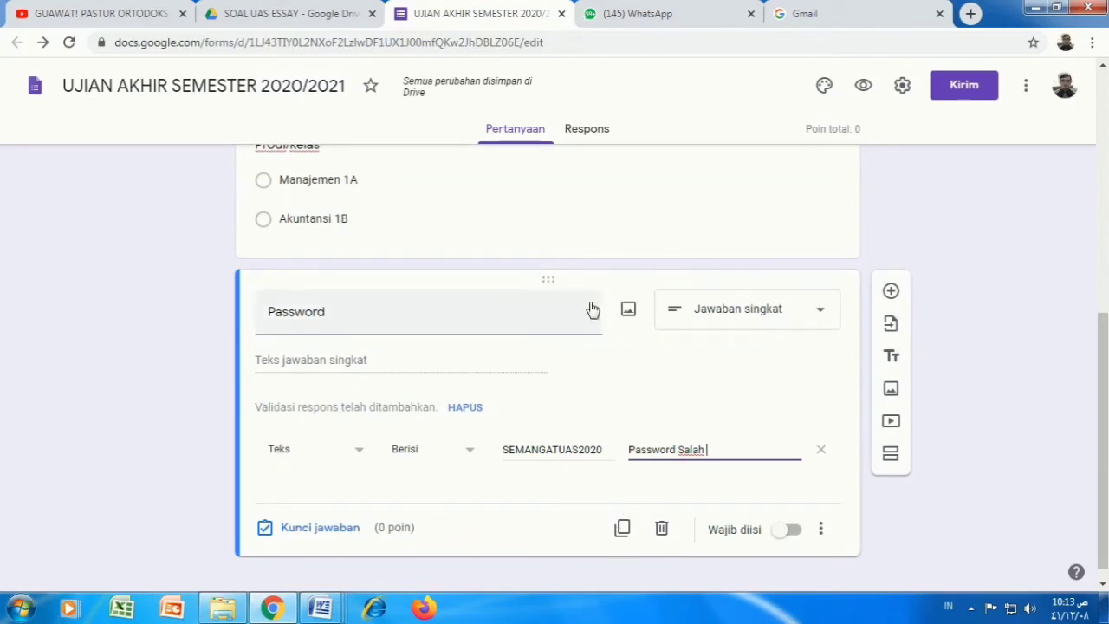
pyautogui.scroll(3, 606, 245)
pyautogui.scroll(3, 520, 267)
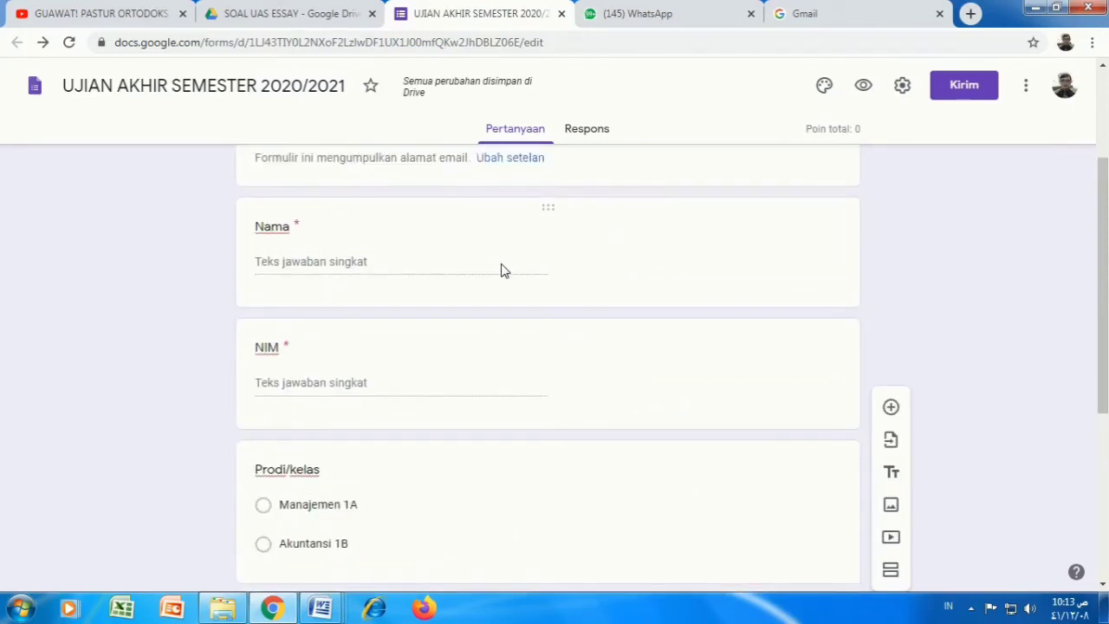
pyautogui.scroll(-5, 607, 265)
pyautogui.scroll(-1, 635, 273)
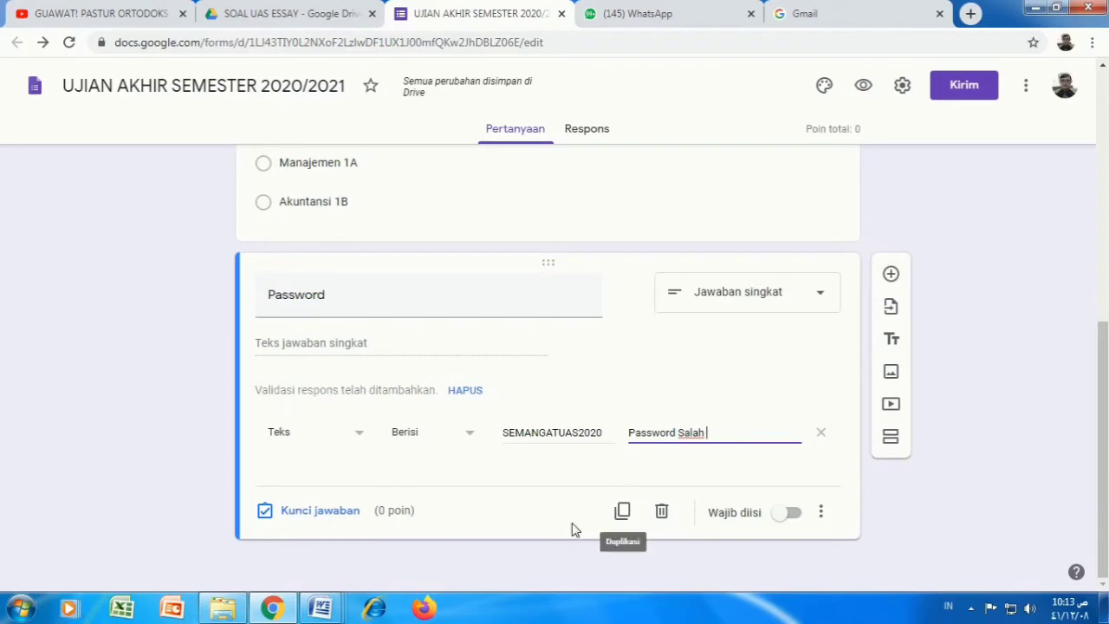
pyautogui.scroll(1, 794, 505)
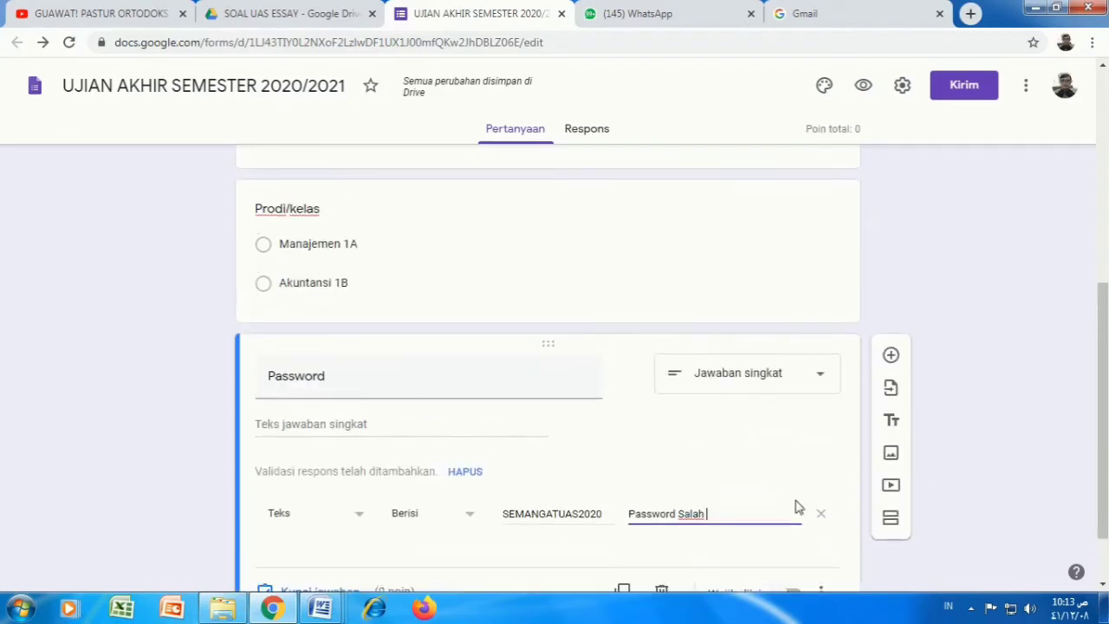
pyautogui.scroll(-1, 659, 568)
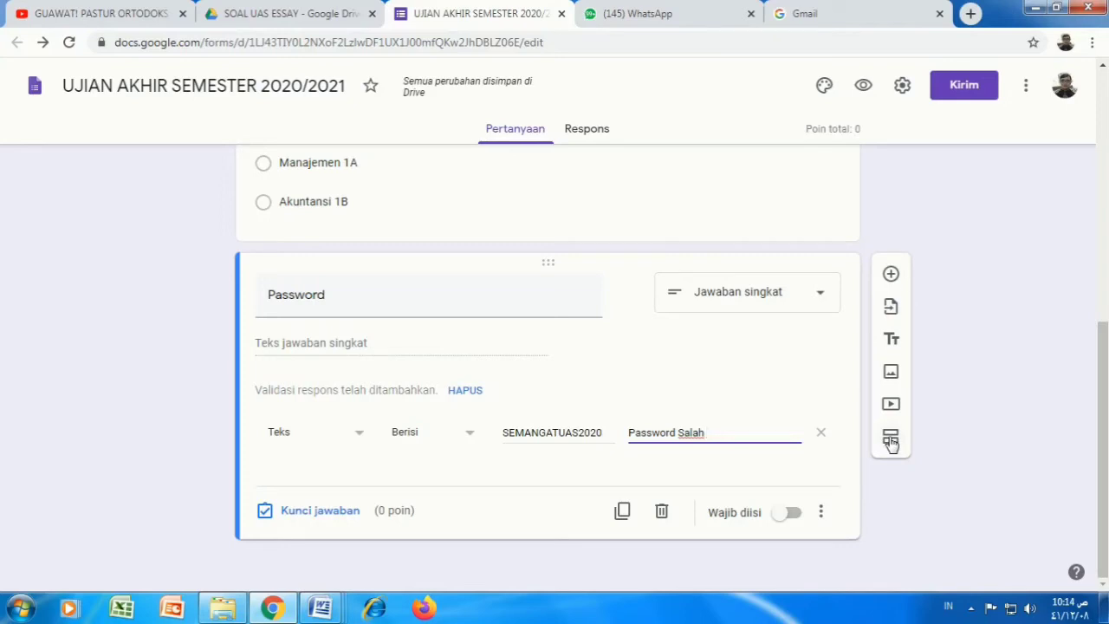
# Step: Add a section after Password titled 'JAWABLAH PERTANYAAN BERIKUT!' with no description
pyautogui.click(890, 440)
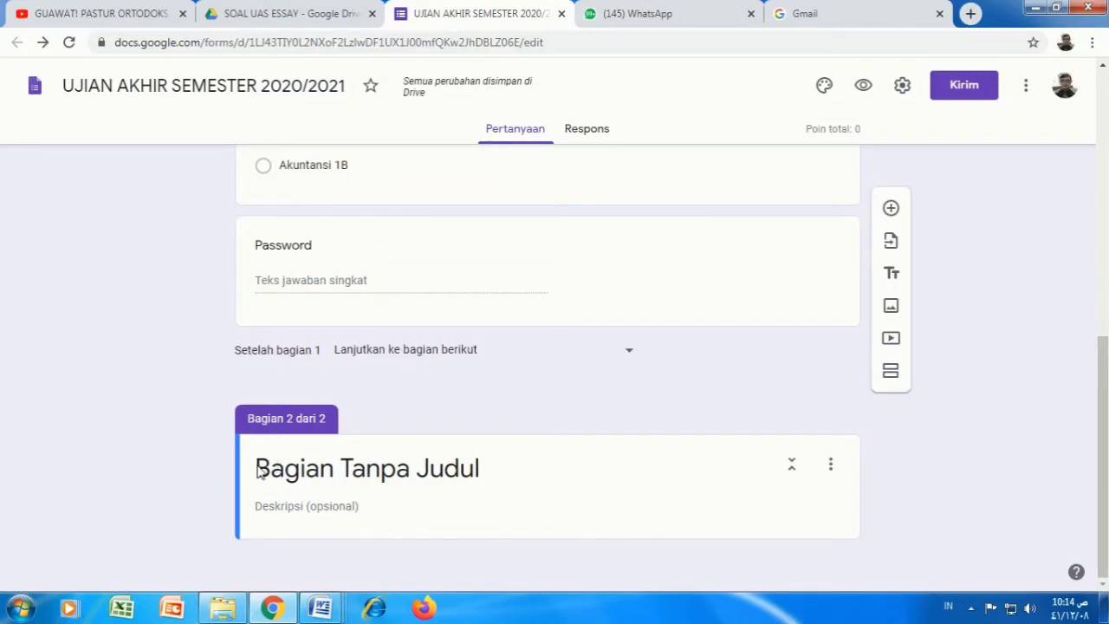
pyautogui.click(256, 468)
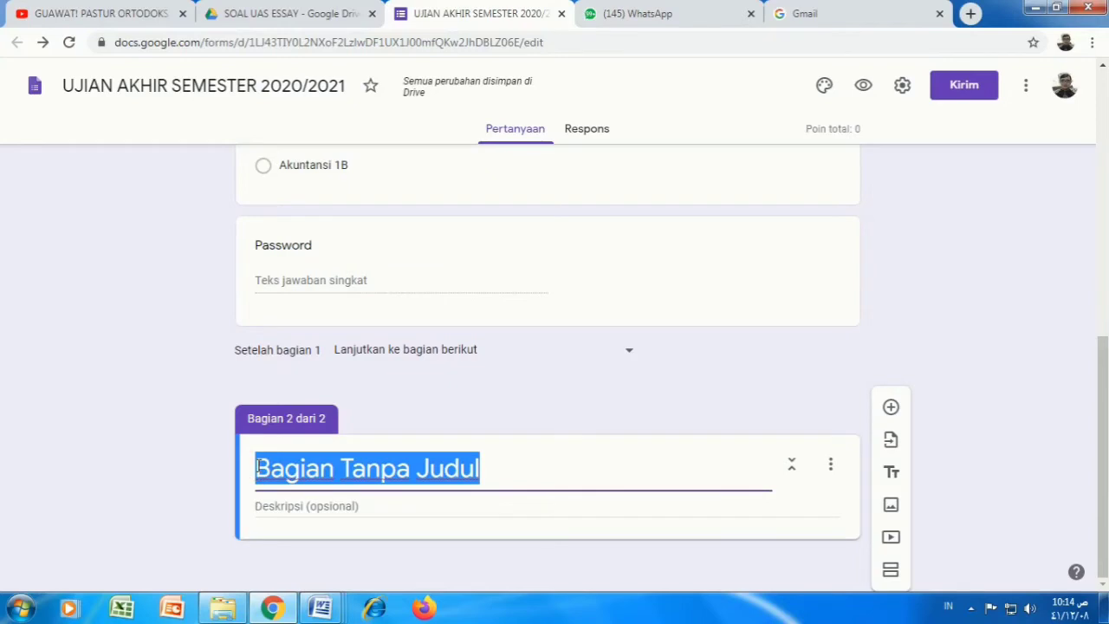
pyautogui.write('J')
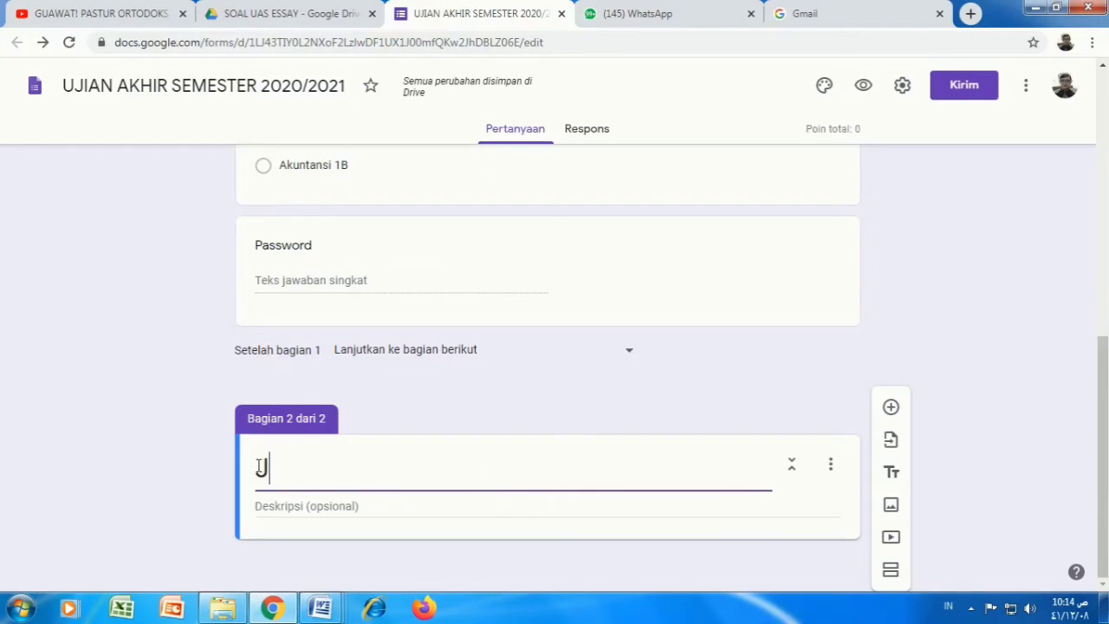
pyautogui.write('AWA')
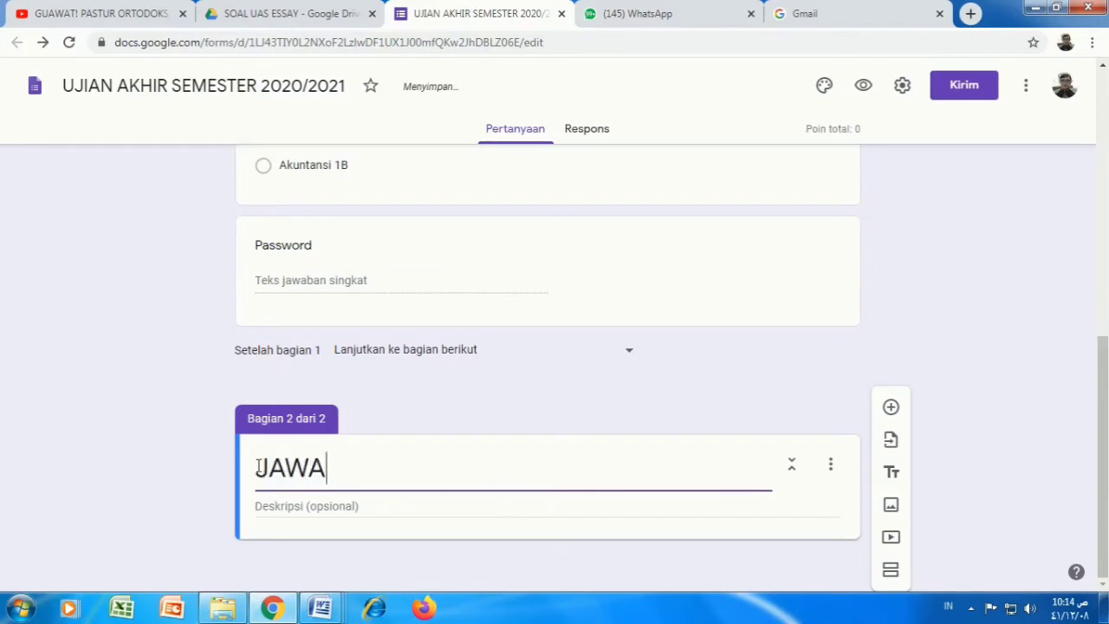
pyautogui.write('BLAH PERTAN')
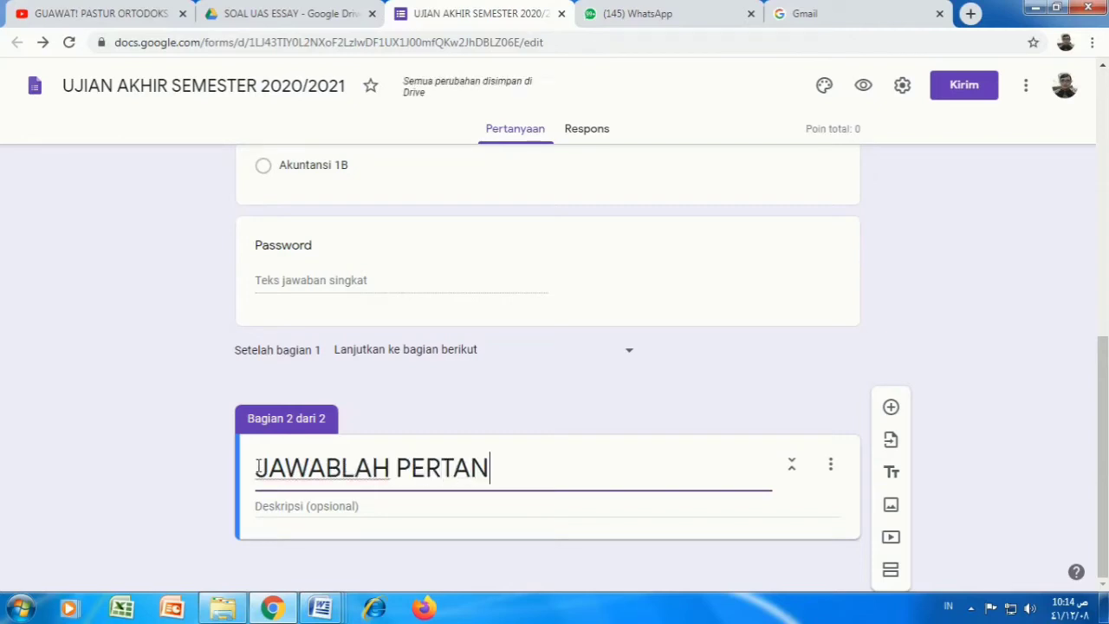
pyautogui.write('YAAN BERIKU')
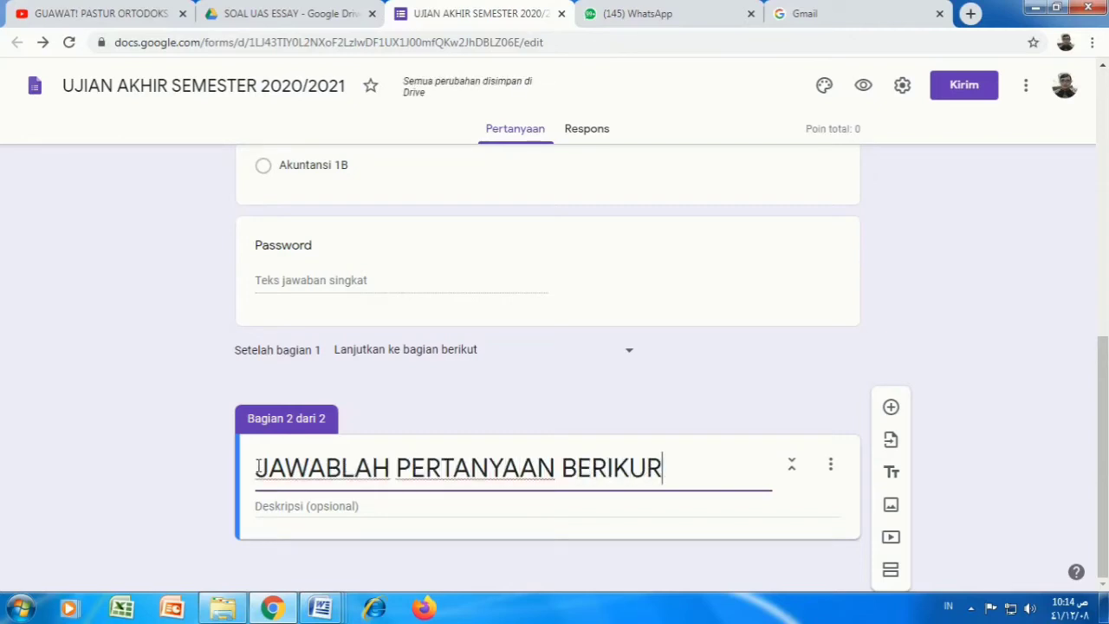
pyautogui.write('T!')
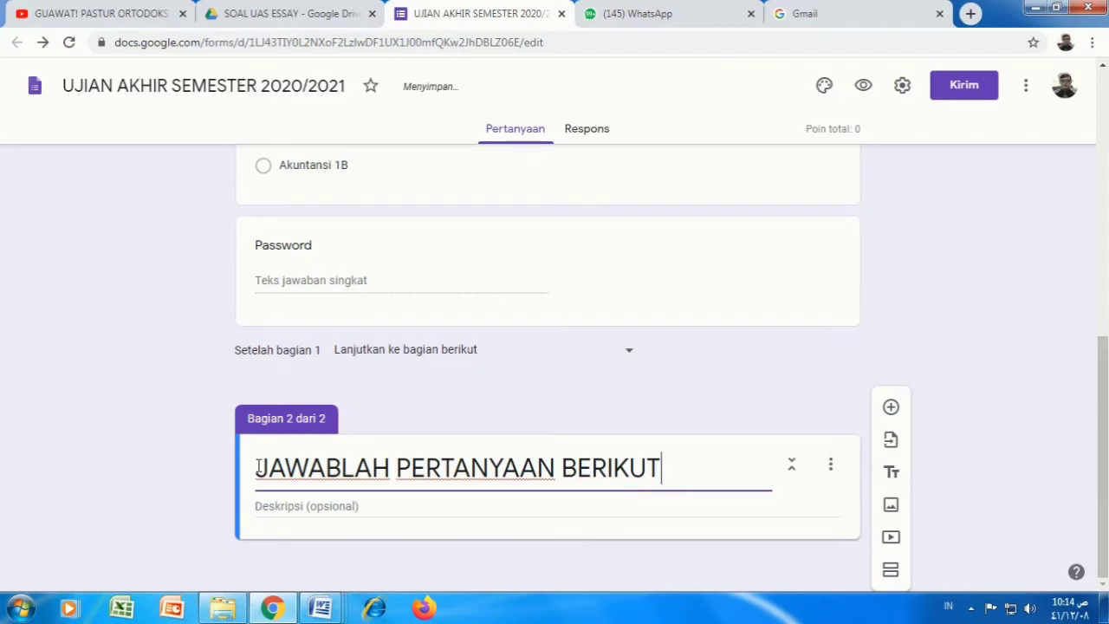
pyautogui.click(300, 503)
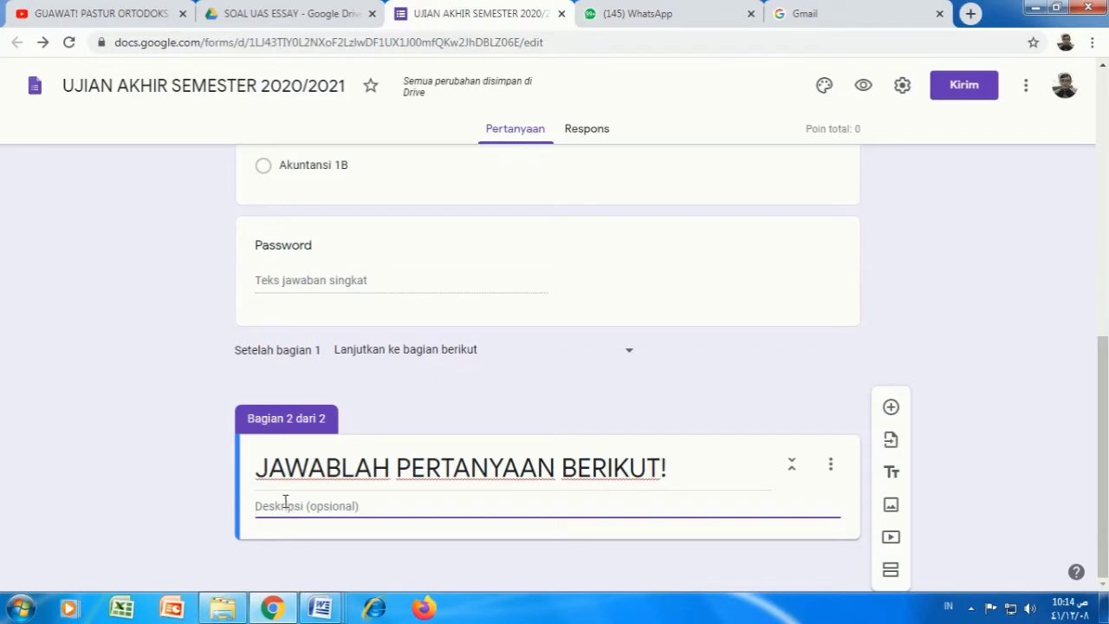
pyautogui.click(414, 540)
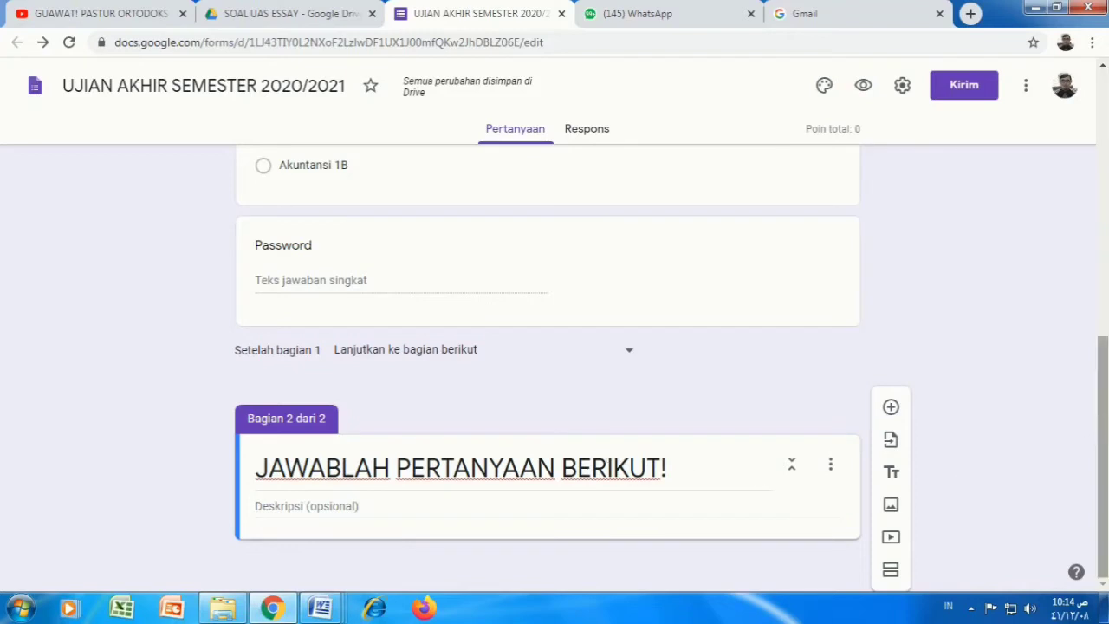
pyautogui.click(1102, 400)
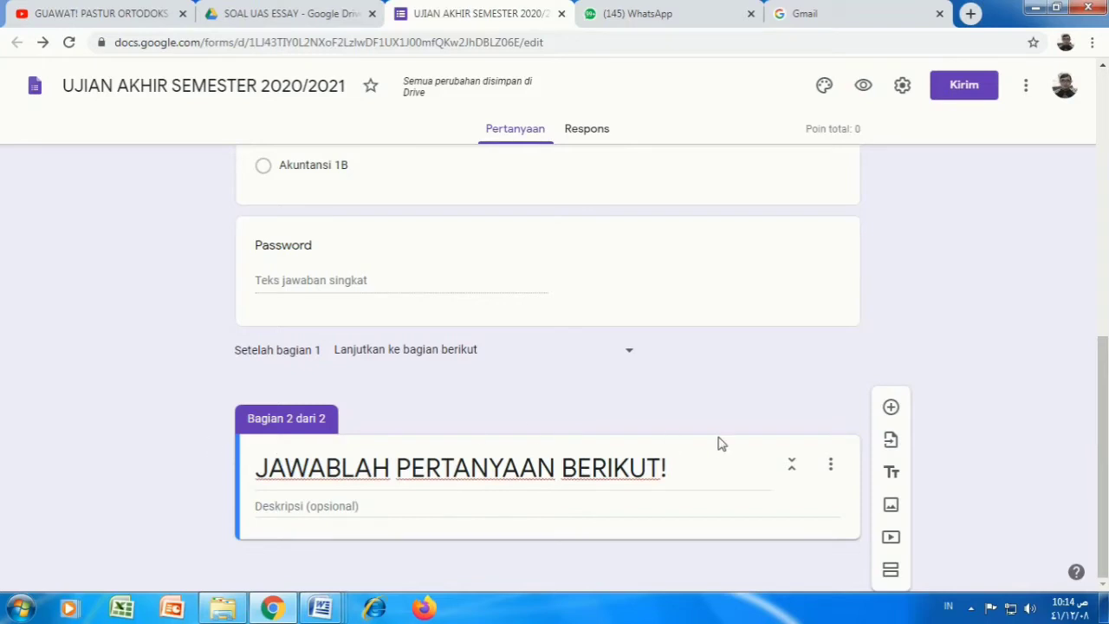
# Step: Add a new empty multiple-choice question to the second section
pyautogui.click(892, 408)
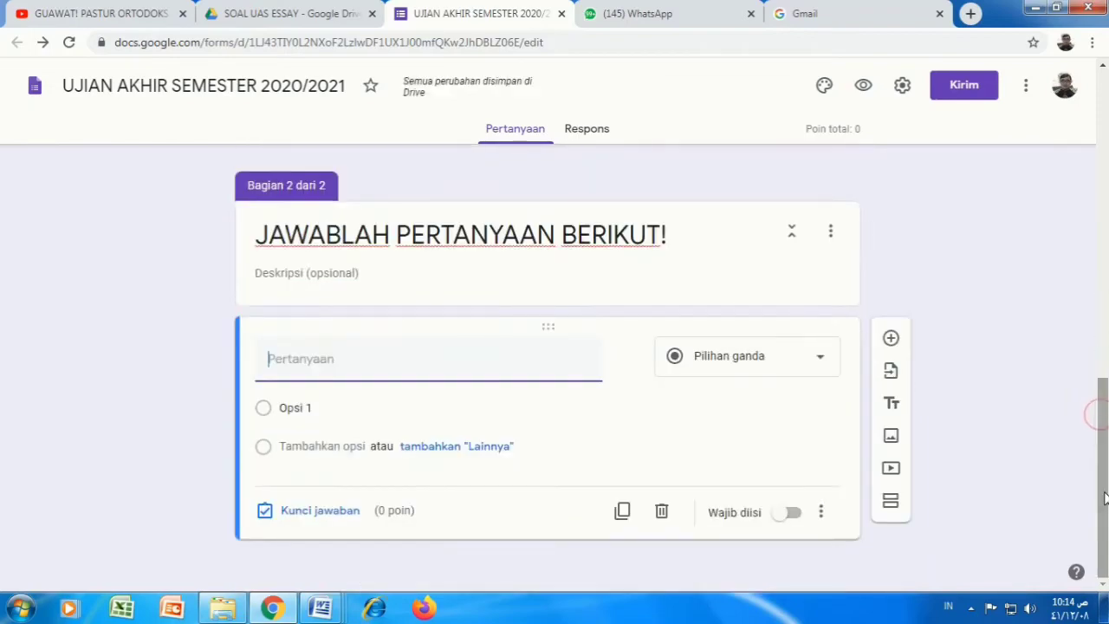
pyautogui.moveTo(322, 604)
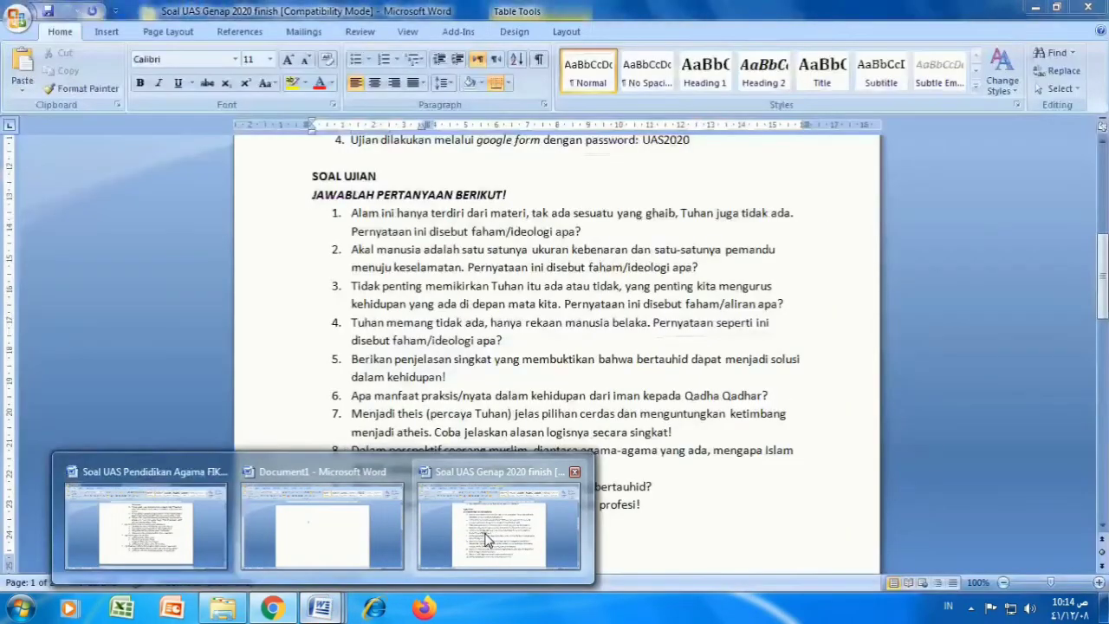
pyautogui.click(486, 538)
pyautogui.scroll(2, 488, 529)
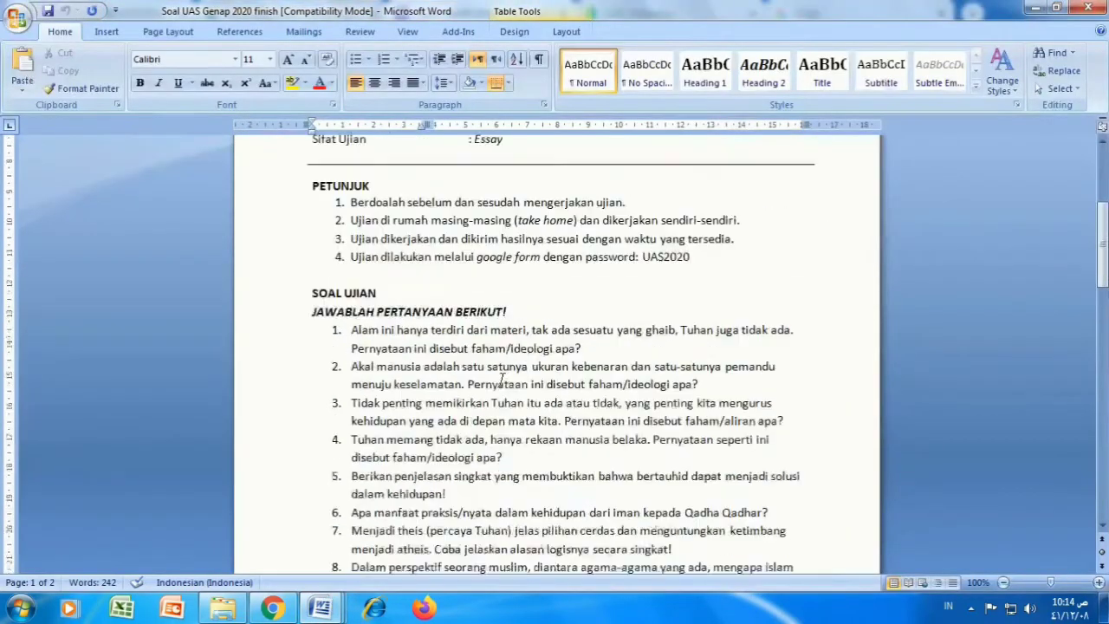
pyautogui.scroll(-2, 433, 282)
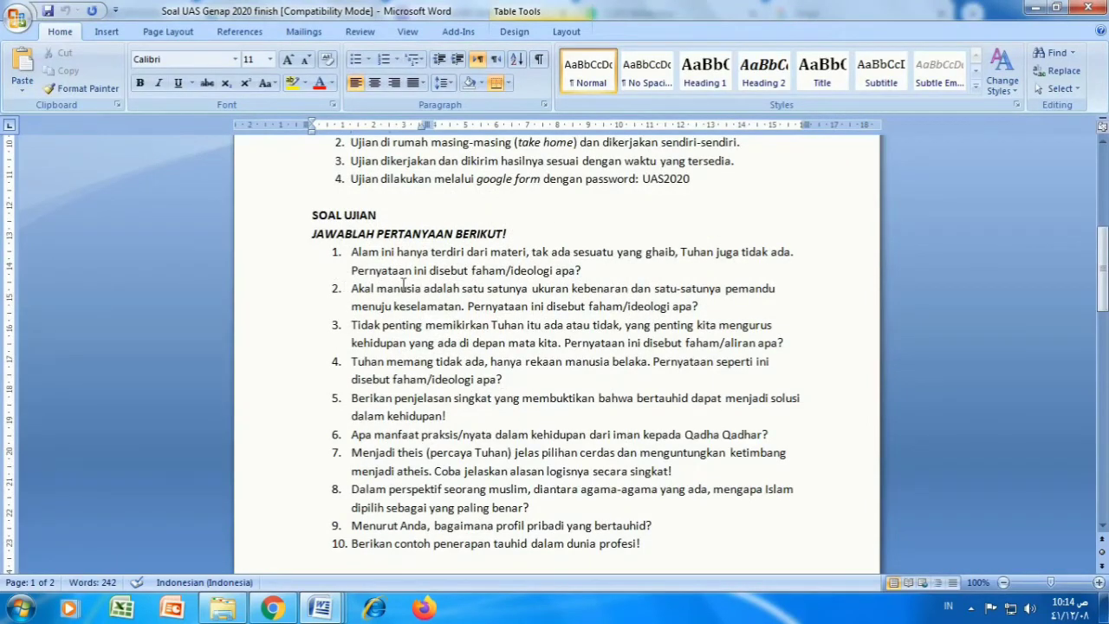
pyautogui.click(276, 609)
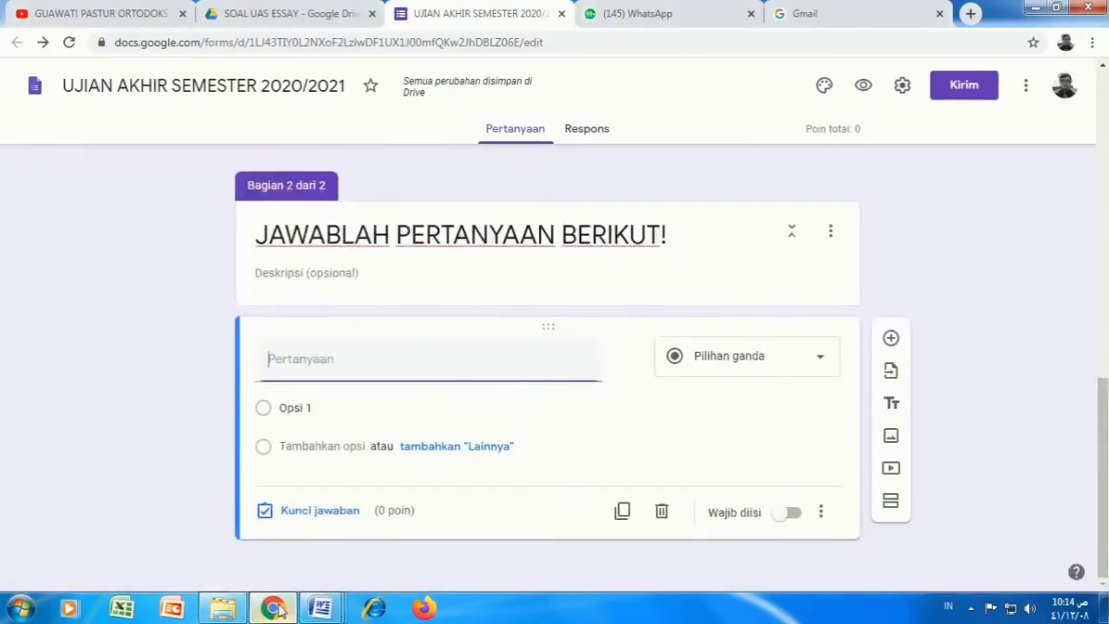
pyautogui.write('GGG')
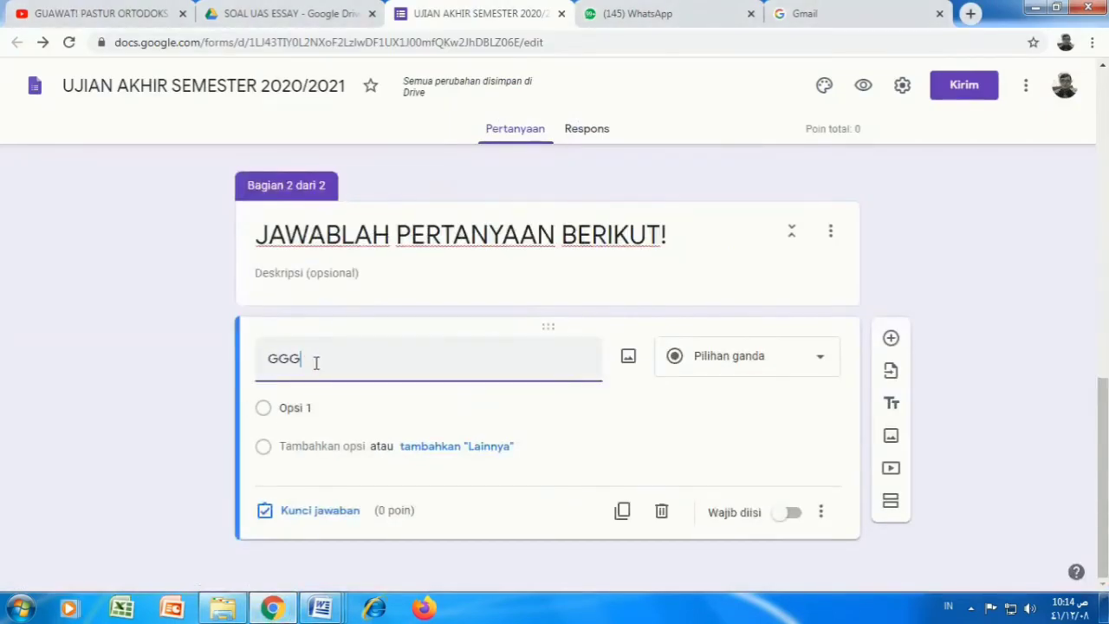
pyautogui.press('BackSpace')
pyautogui.press('BackSpace')
pyautogui.press('BackSpace')
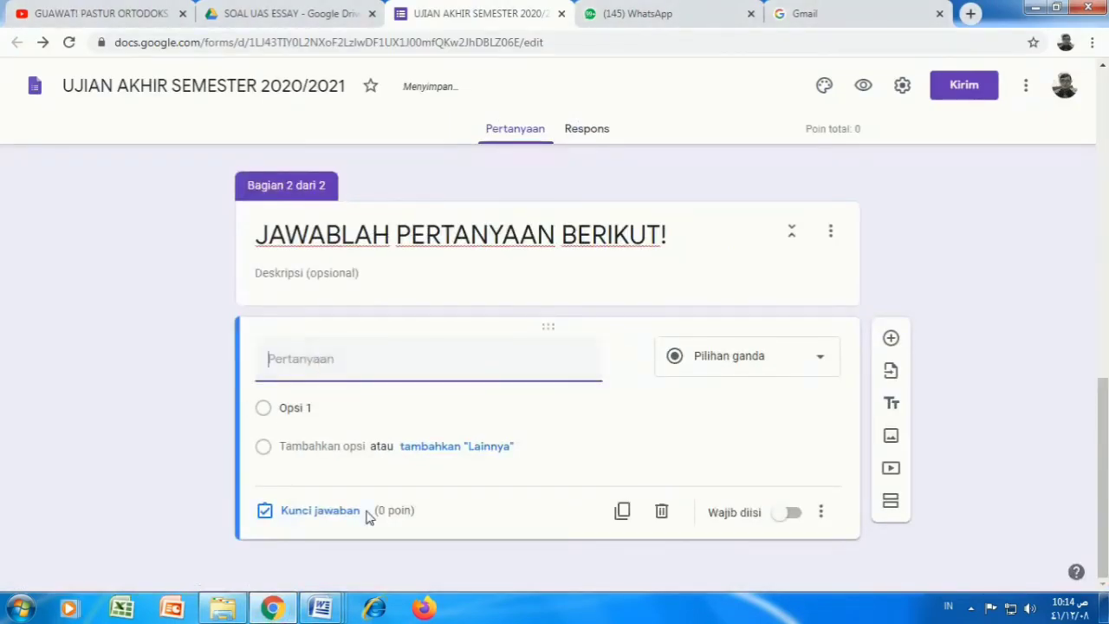
# Step: Copy exam question 1's text from the Word document
pyautogui.moveTo(323, 608)
pyautogui.click(516, 519)
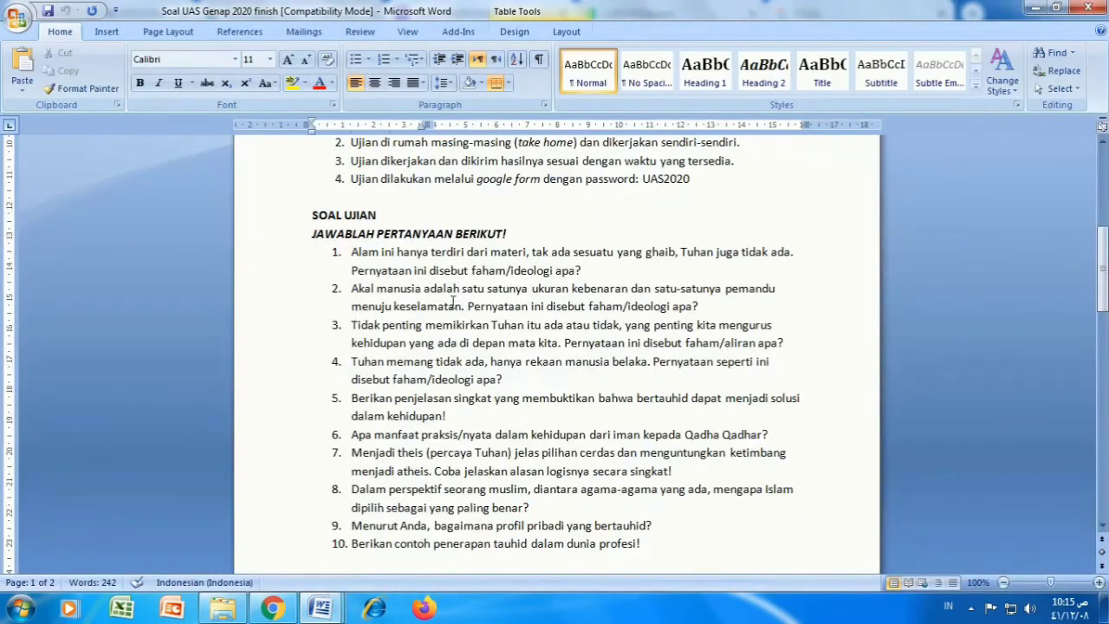
pyautogui.scroll(1, 467, 299)
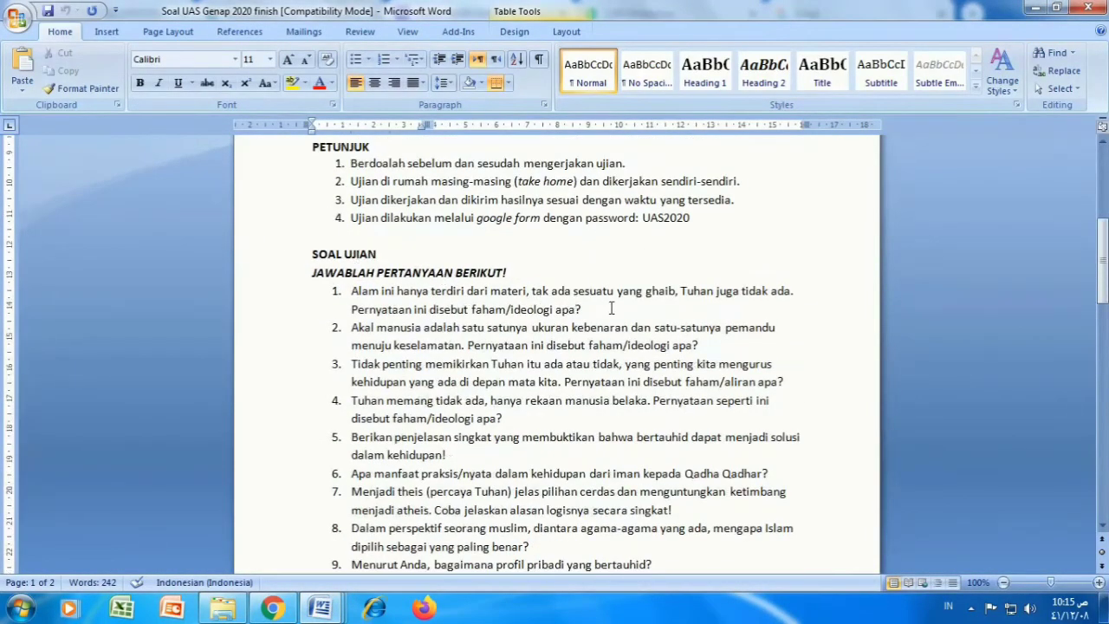
pyautogui.moveTo(611, 307); pyautogui.dragTo(361, 294)
pyautogui.rightClick(362, 295)
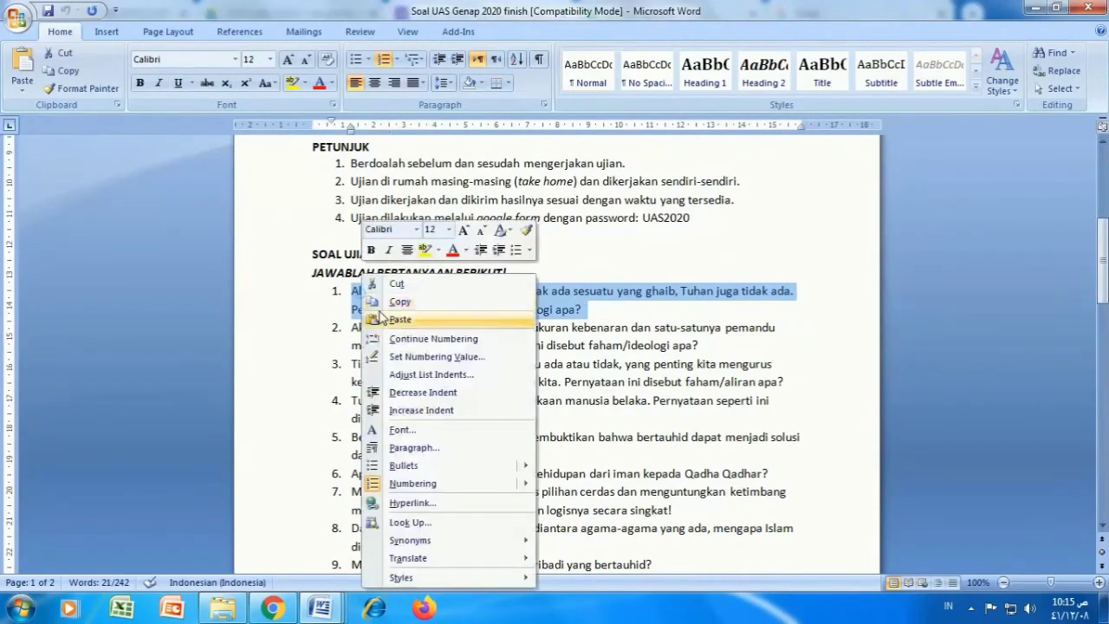
pyautogui.click(394, 302)
pyautogui.click(274, 608)
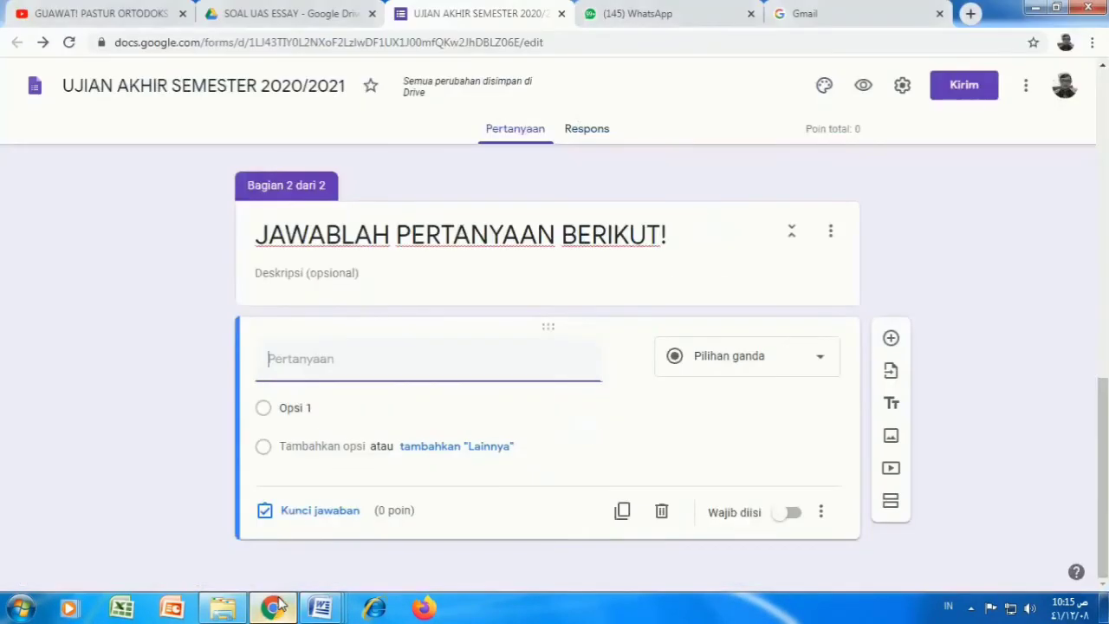
# Step: Paste exam question 1, on the ideology that only matter exists, as the question text
pyautogui.rightClick(286, 363)
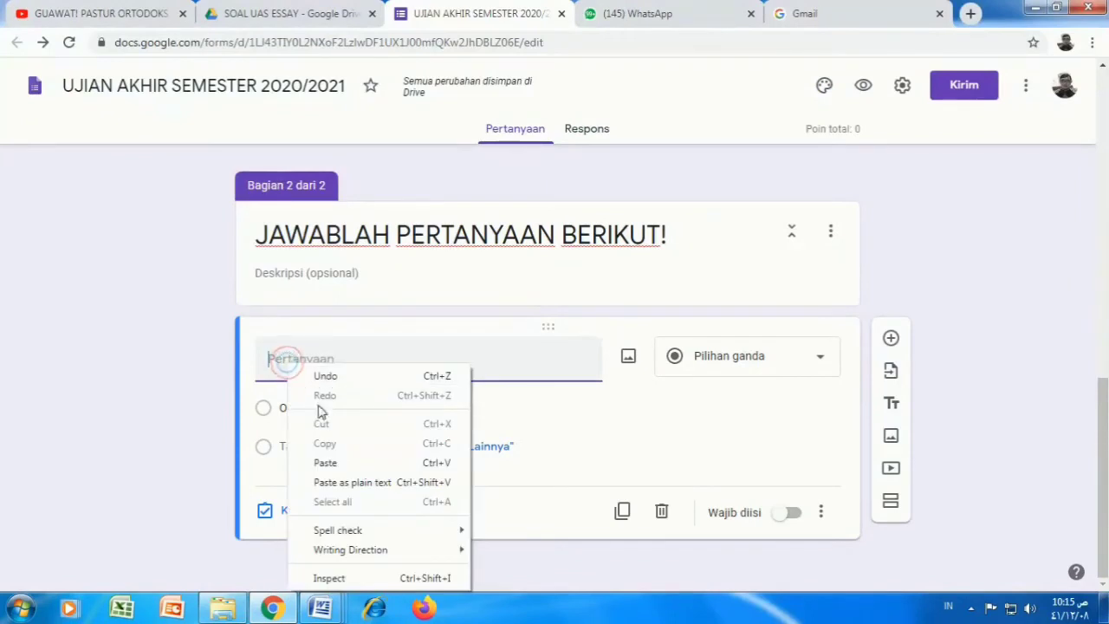
pyautogui.click(328, 463)
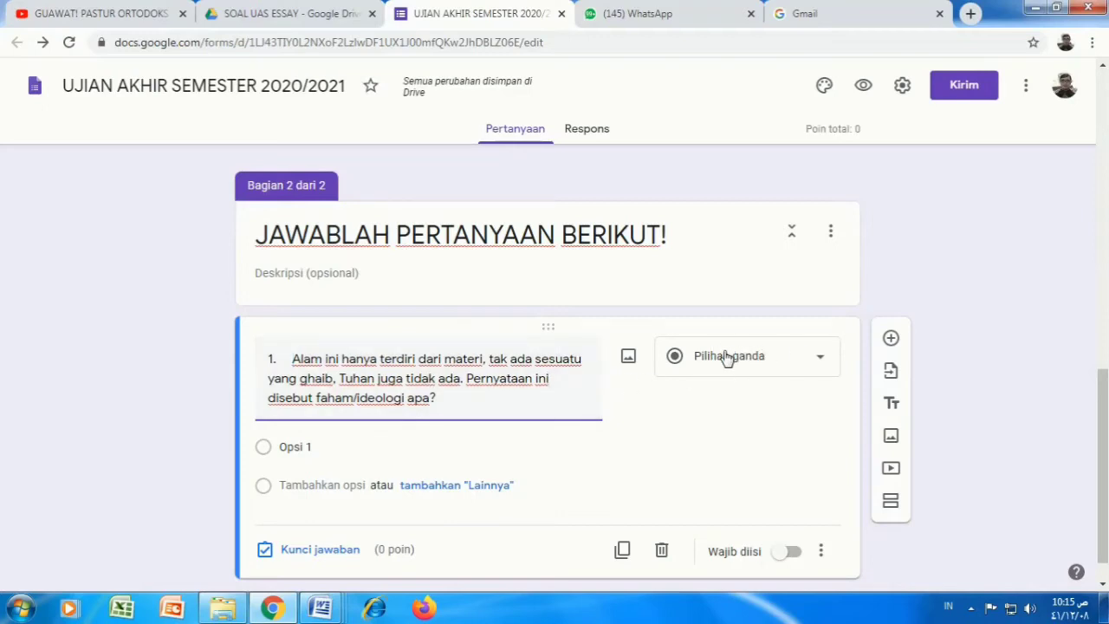
# Step: Change question 1 from multiple choice to a Paragraf long-answer question
pyautogui.click(823, 360)
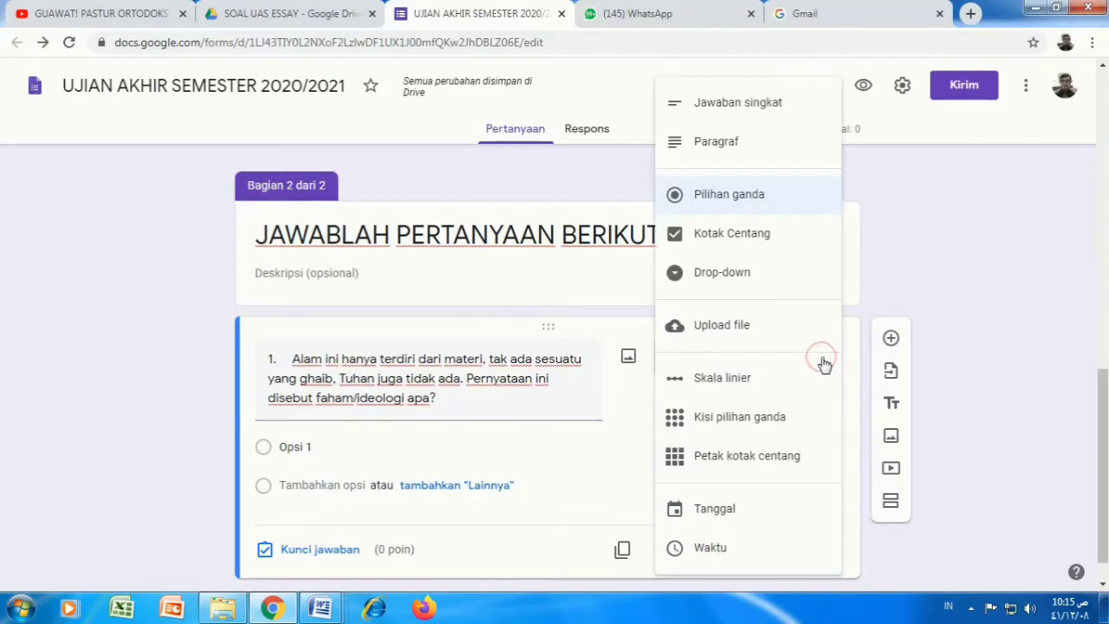
pyautogui.click(735, 143)
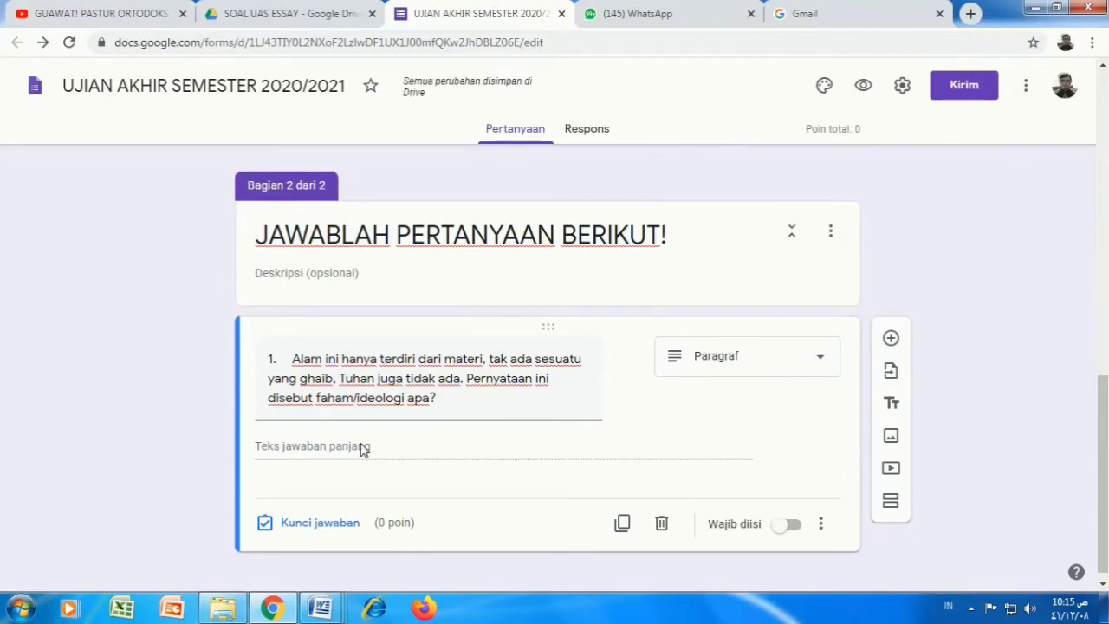
pyautogui.moveTo(613, 430)
# Step: Set question 1's answer-key value to 20 points
pyautogui.click(332, 523)
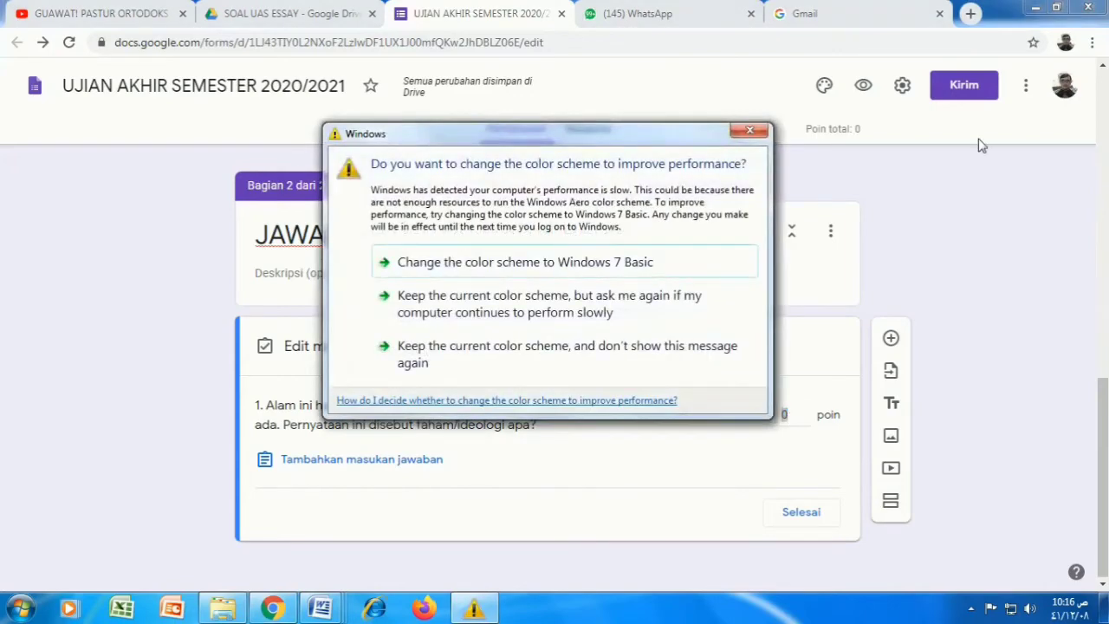
pyautogui.click(749, 130)
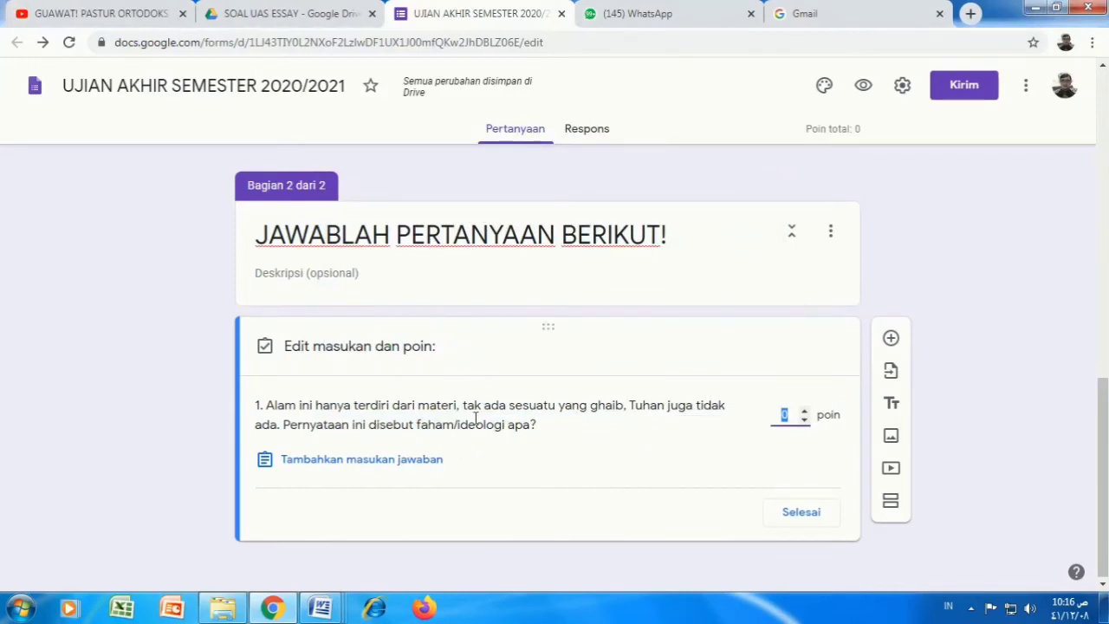
pyautogui.click(781, 415)
pyautogui.write('2')
# Step: Add a new question below question 1 and copy exam question 2 from Word
pyautogui.click(802, 513)
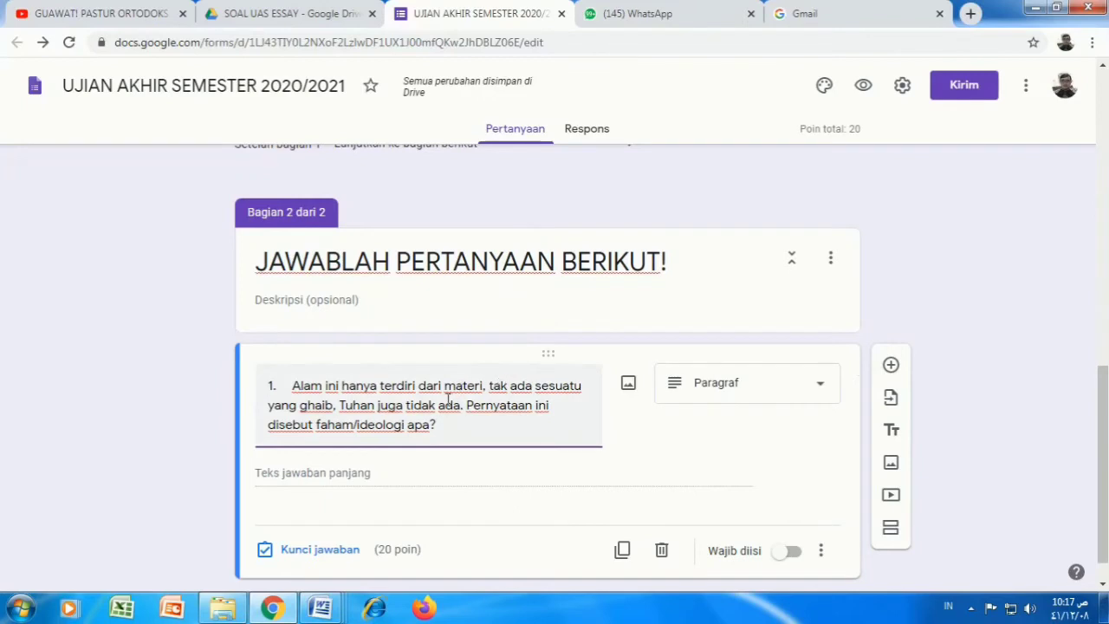
pyautogui.scroll(-1, 448, 399)
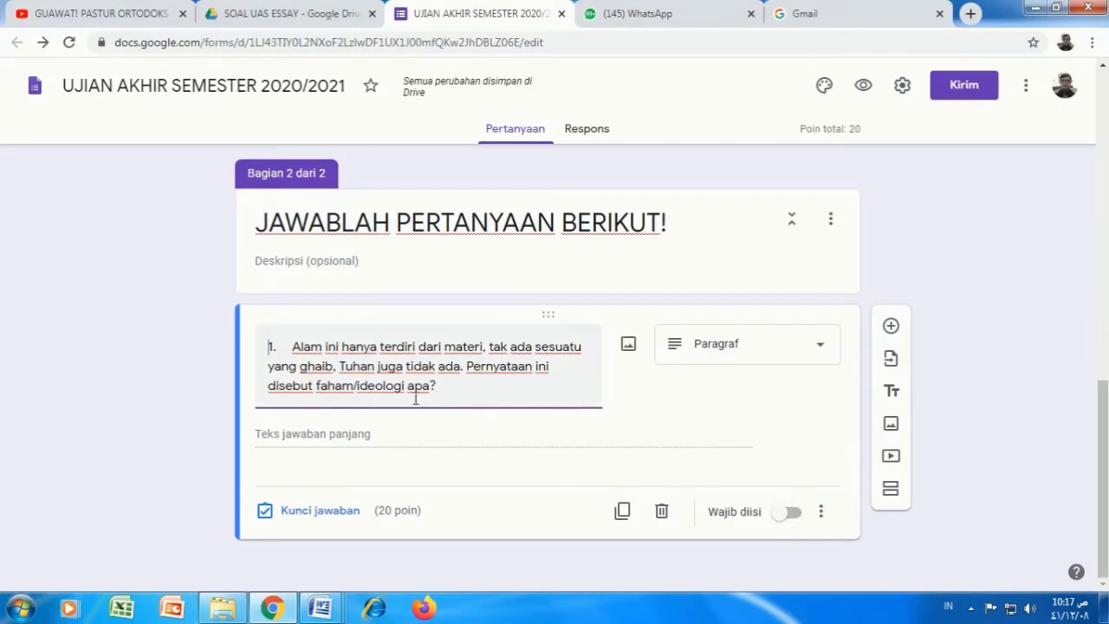
pyautogui.click(892, 327)
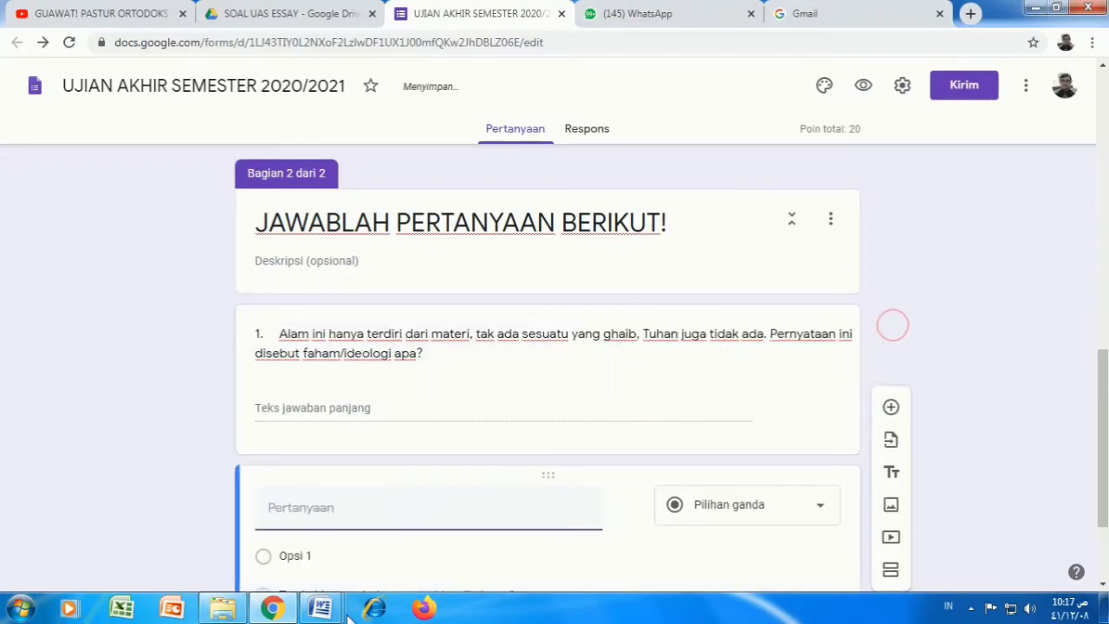
pyautogui.moveTo(321, 608)
pyautogui.click(434, 555)
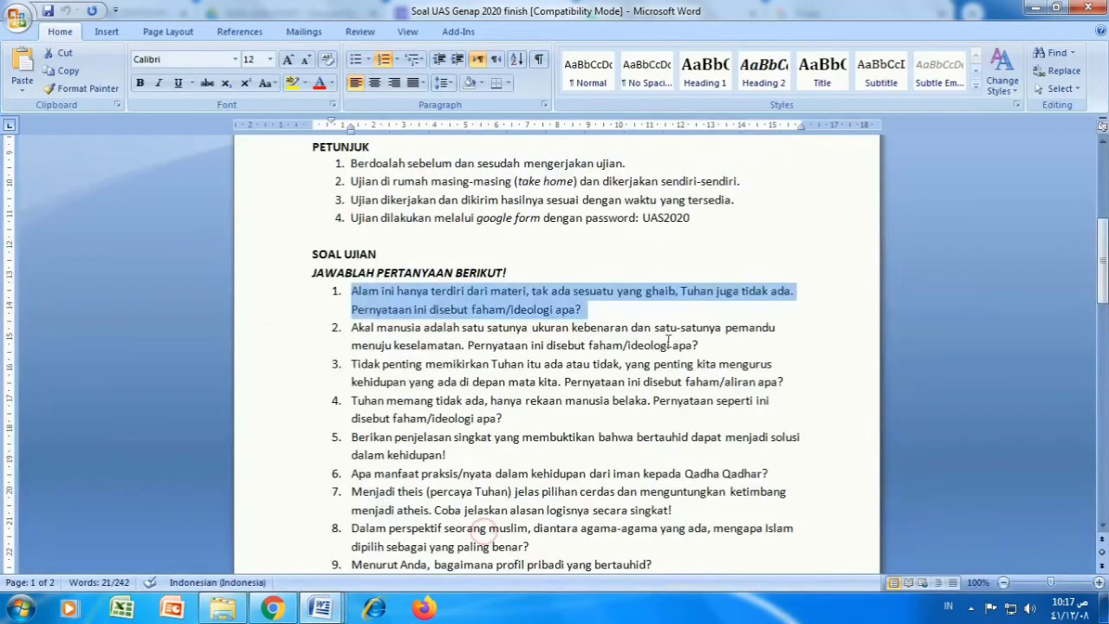
pyautogui.moveTo(700, 347); pyautogui.dragTo(355, 330)
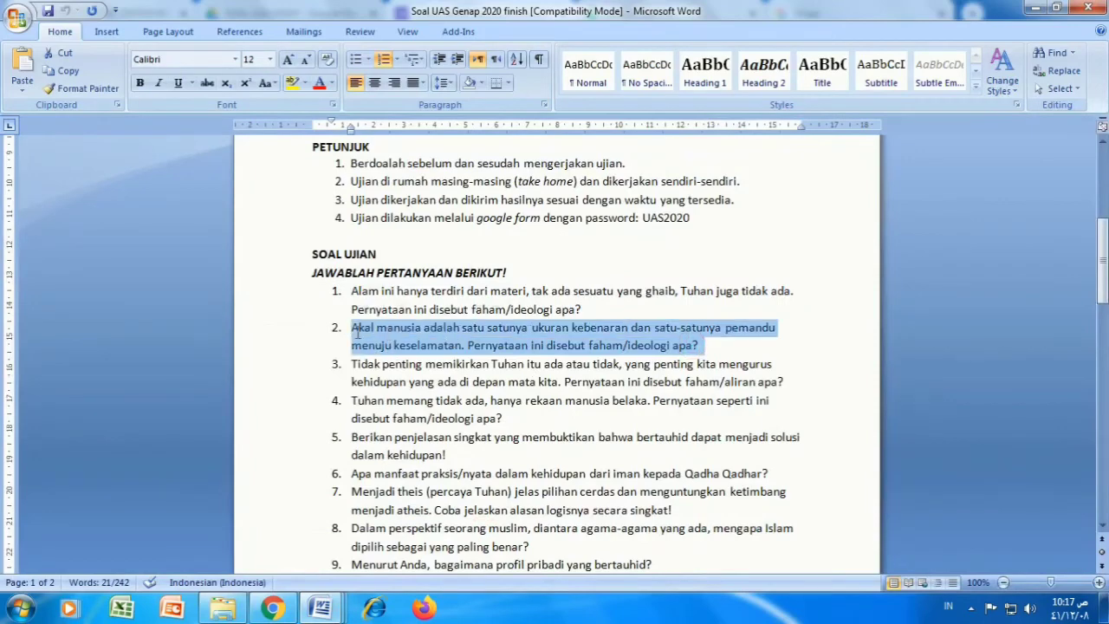
pyautogui.rightClick(357, 332)
pyautogui.click(399, 282)
pyautogui.click(273, 608)
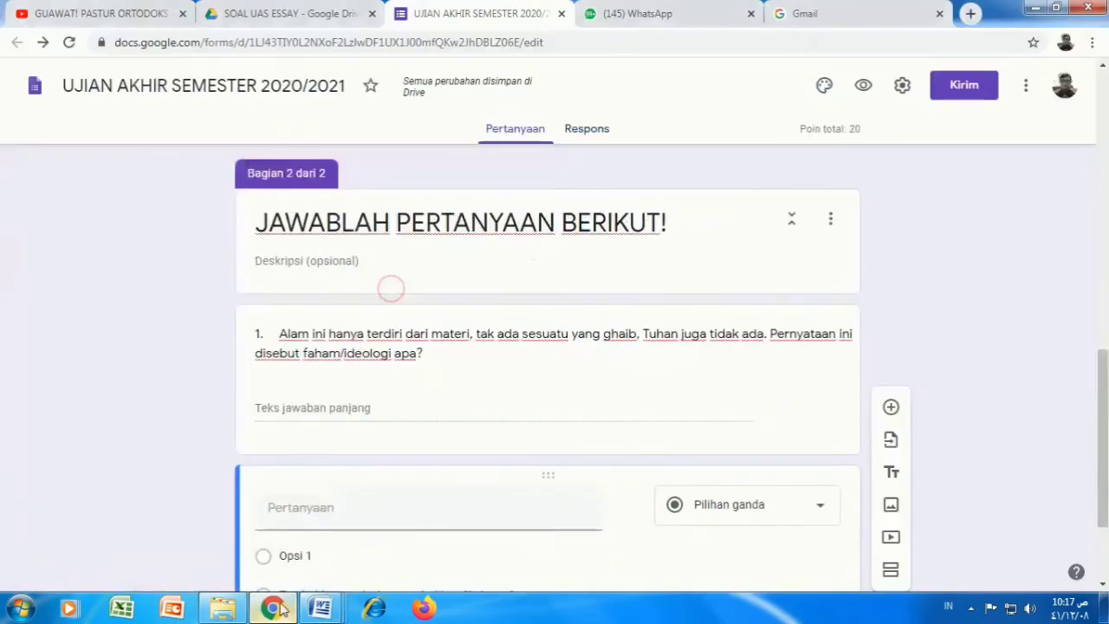
# Step: Paste question 2 on reason and truth, make it Paragraf, worth 20 points
pyautogui.click(310, 510)
pyautogui.rightClick(311, 509)
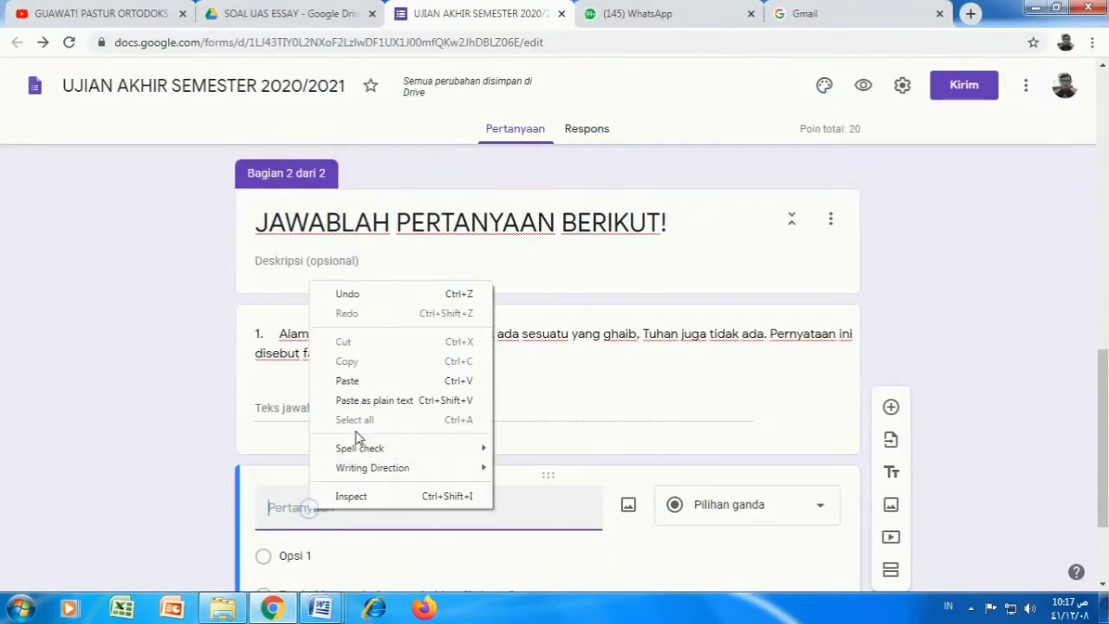
pyautogui.click(357, 381)
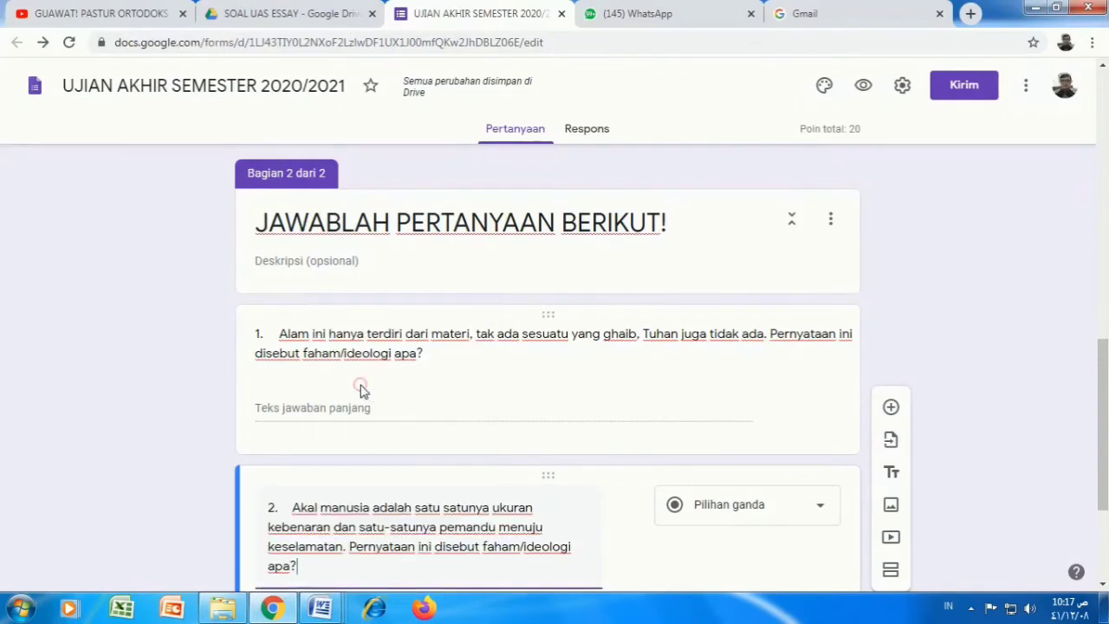
pyautogui.click(822, 510)
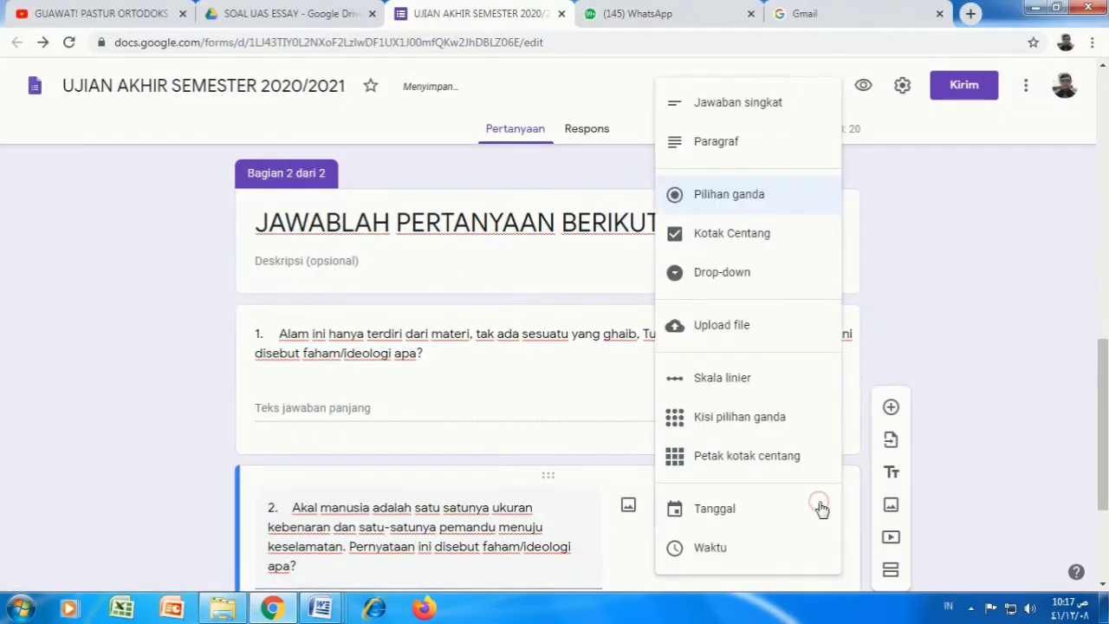
pyautogui.click(749, 141)
pyautogui.scroll(-2, 597, 413)
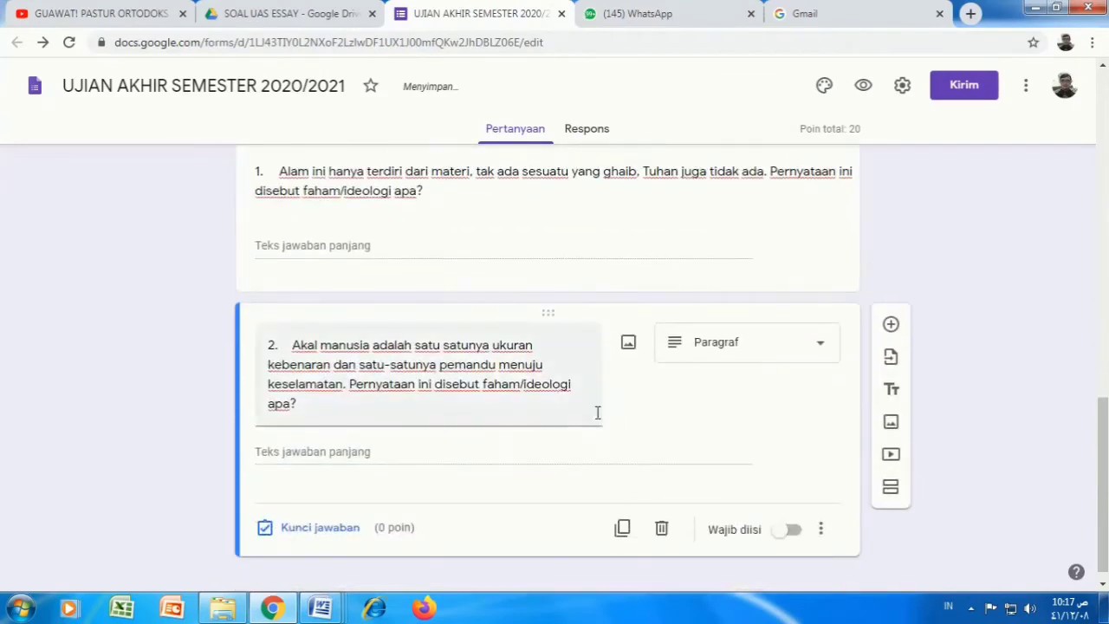
pyautogui.scroll(-1, 597, 412)
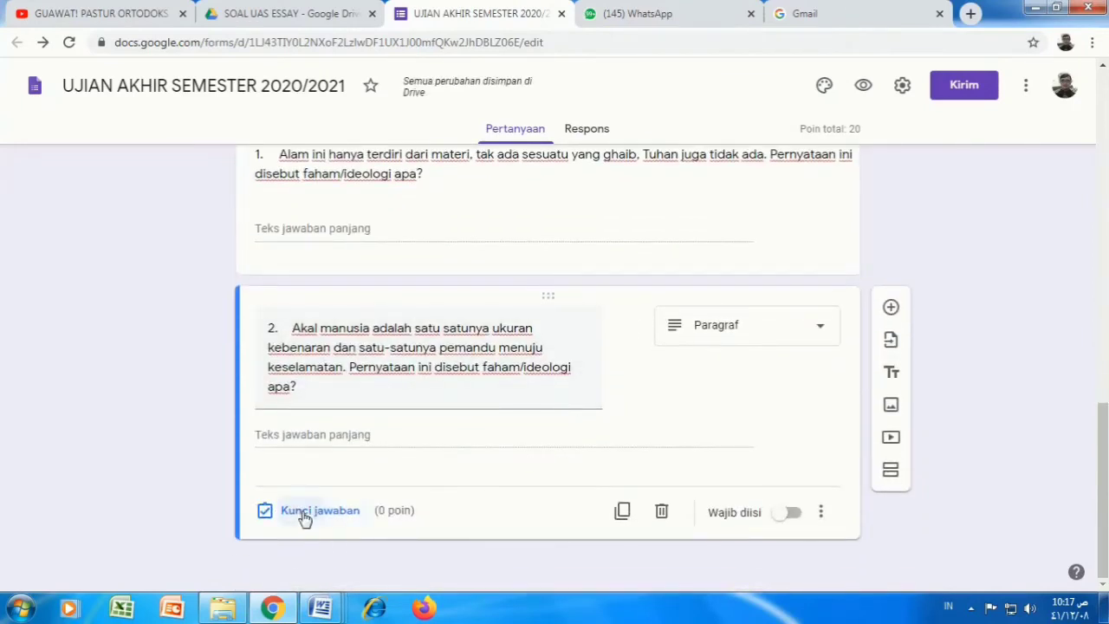
pyautogui.click(304, 513)
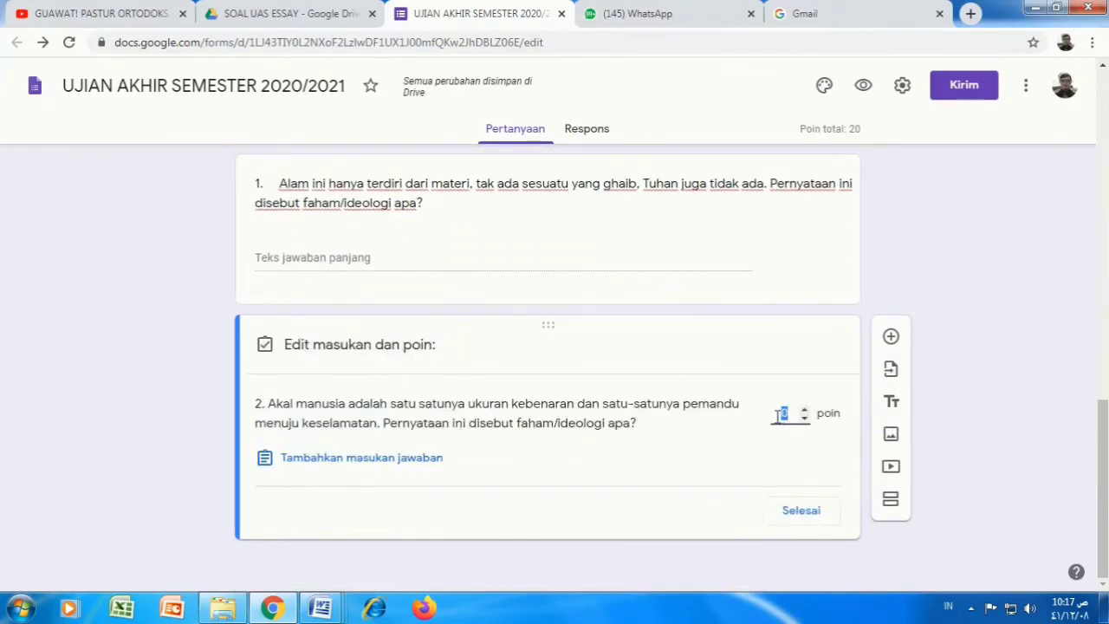
pyautogui.write('20')
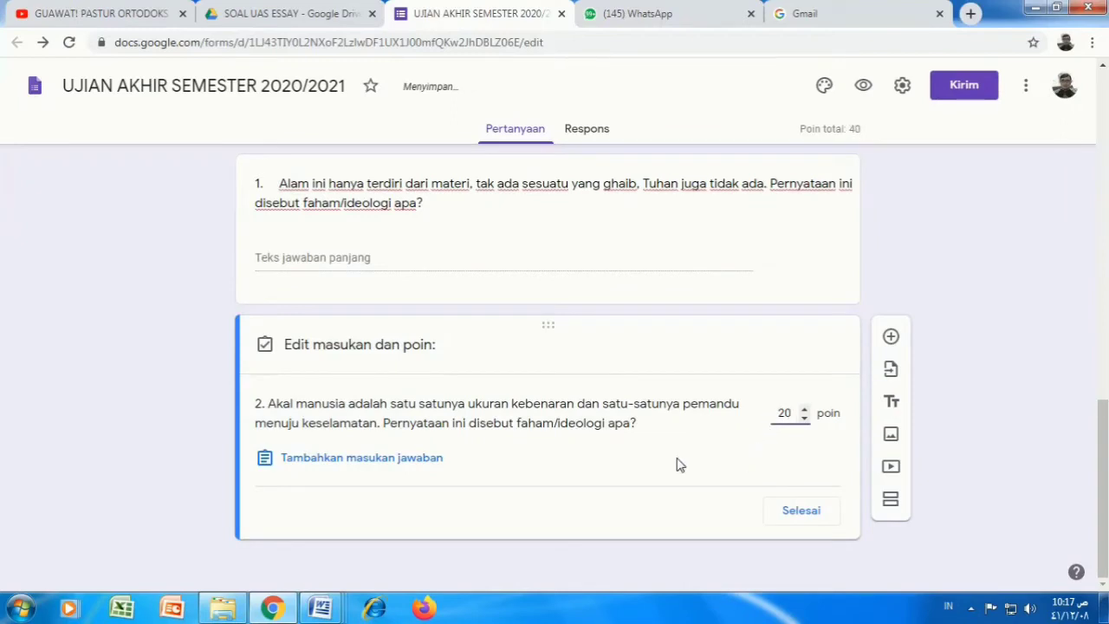
pyautogui.click(795, 513)
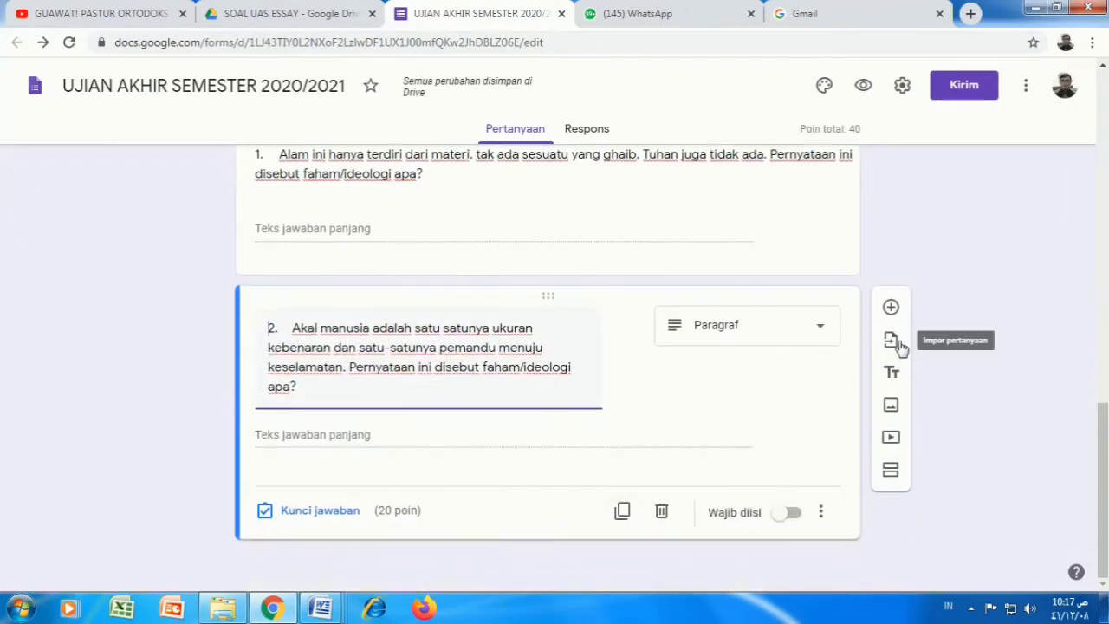
# Step: Add a new question below question 2 and copy exam question 3 from Word
pyautogui.click(891, 306)
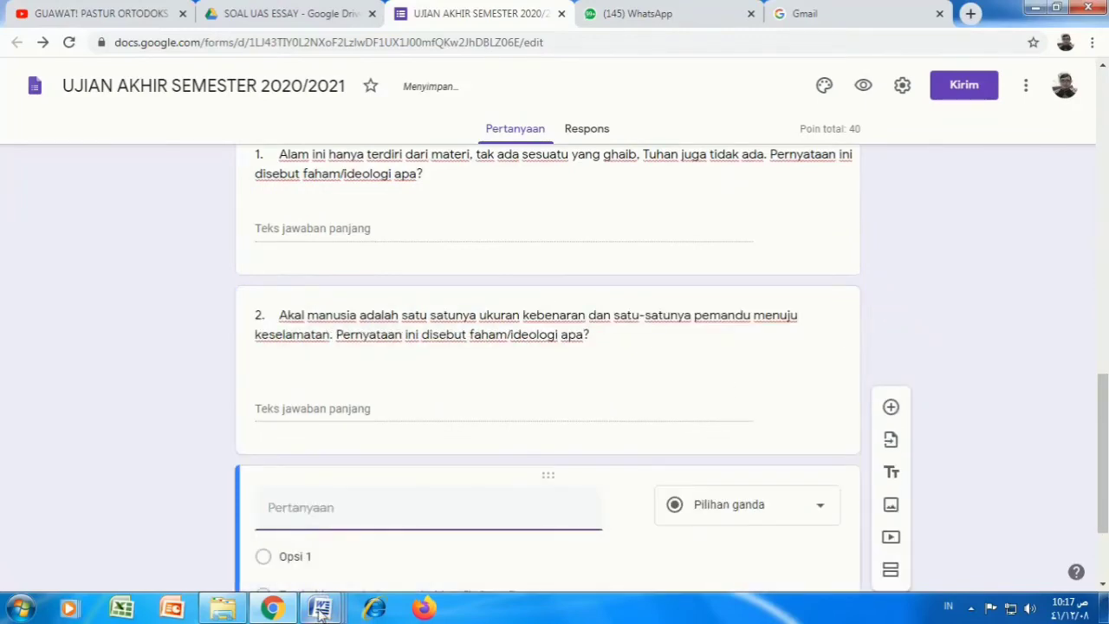
pyautogui.moveTo(320, 611)
pyautogui.click(510, 503)
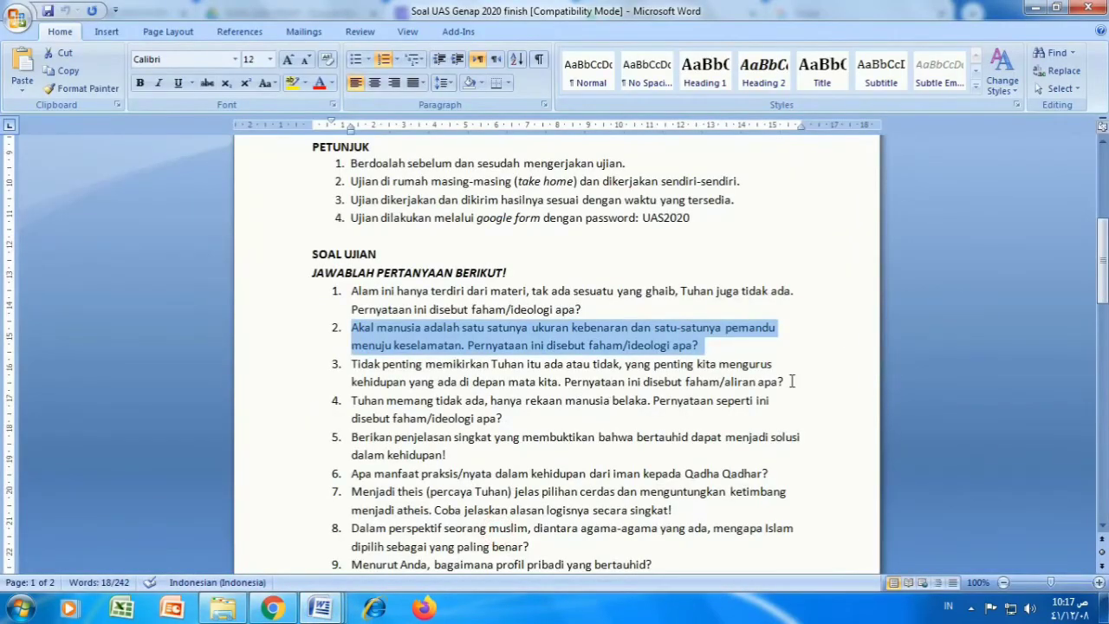
pyautogui.moveTo(784, 381); pyautogui.dragTo(350, 364)
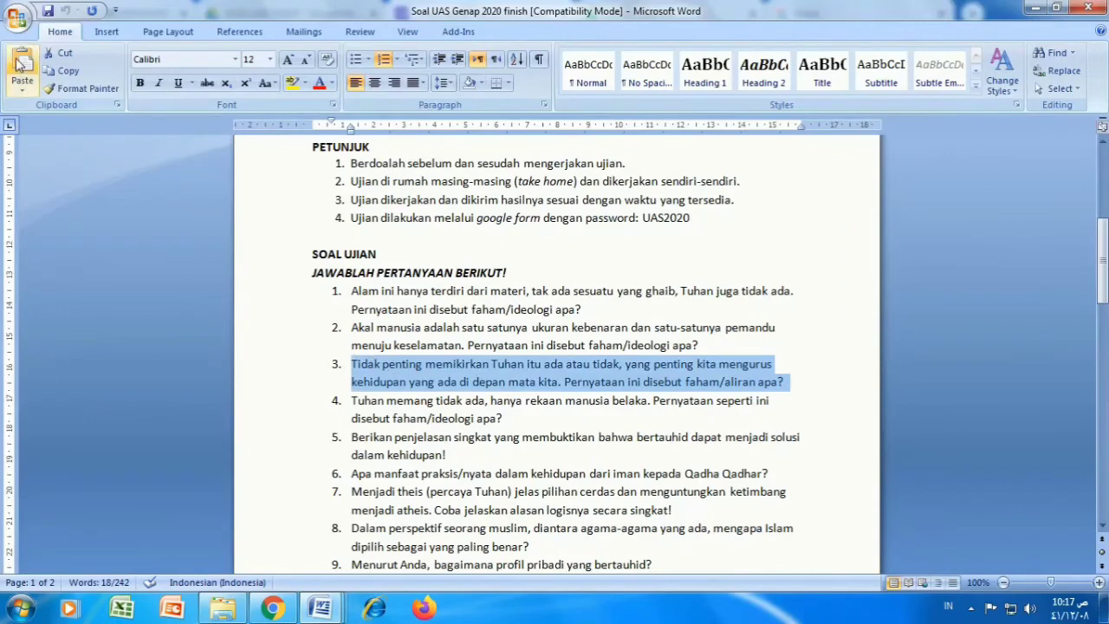
pyautogui.click(59, 71)
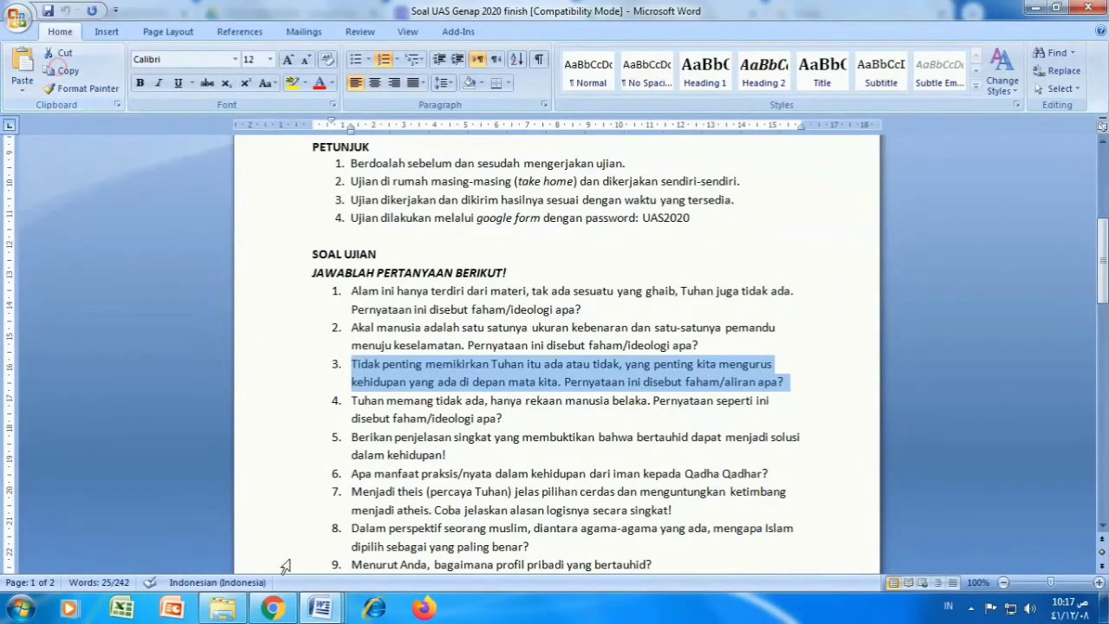
pyautogui.click(316, 611)
pyautogui.click(272, 609)
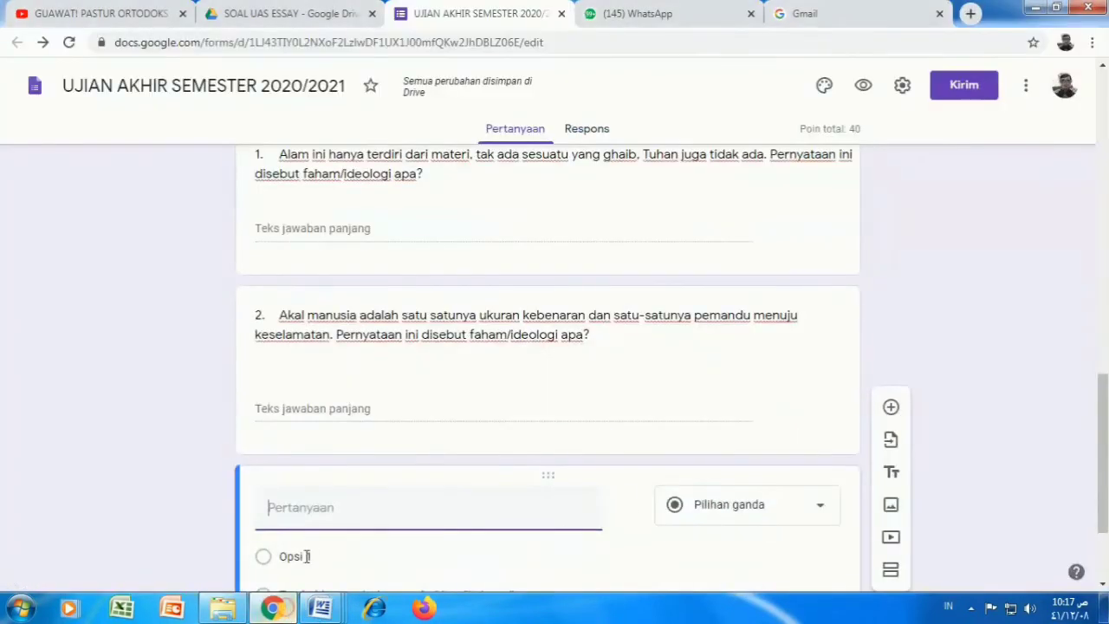
# Step: Paste question 3 as a Paragraf question worth 20 points
pyautogui.rightClick(306, 510)
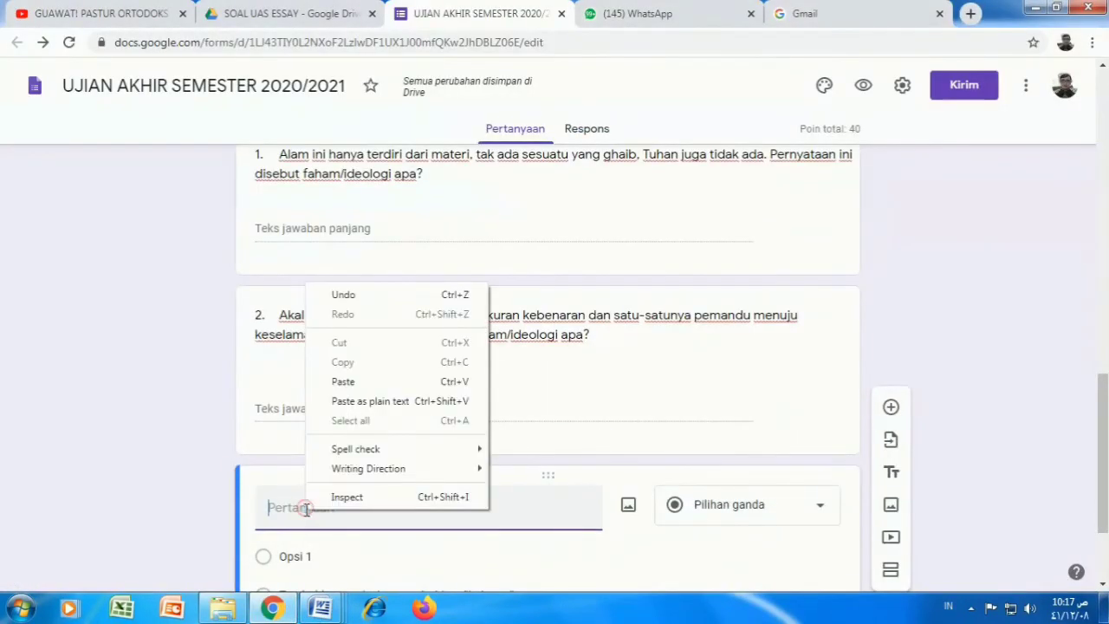
pyautogui.click(344, 381)
pyautogui.click(813, 508)
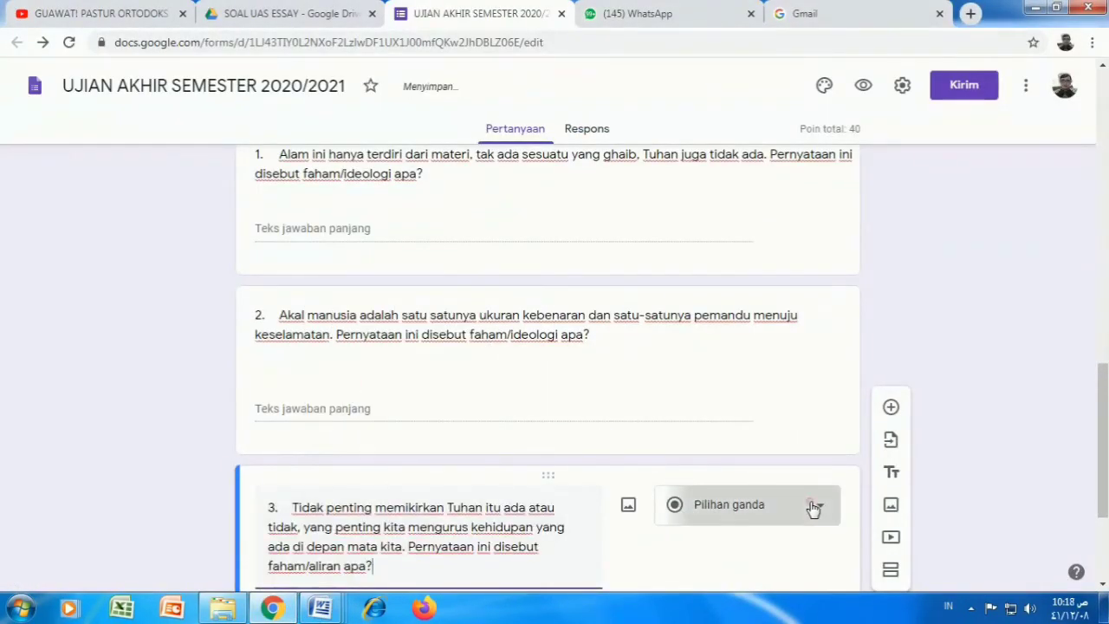
pyautogui.click(724, 156)
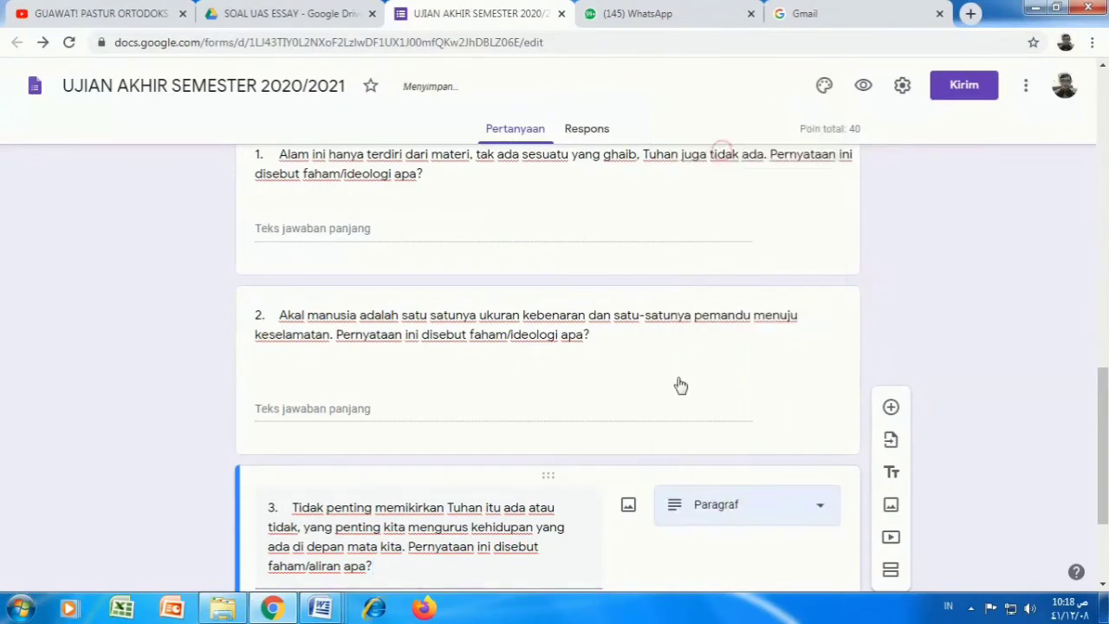
pyautogui.scroll(-2, 641, 468)
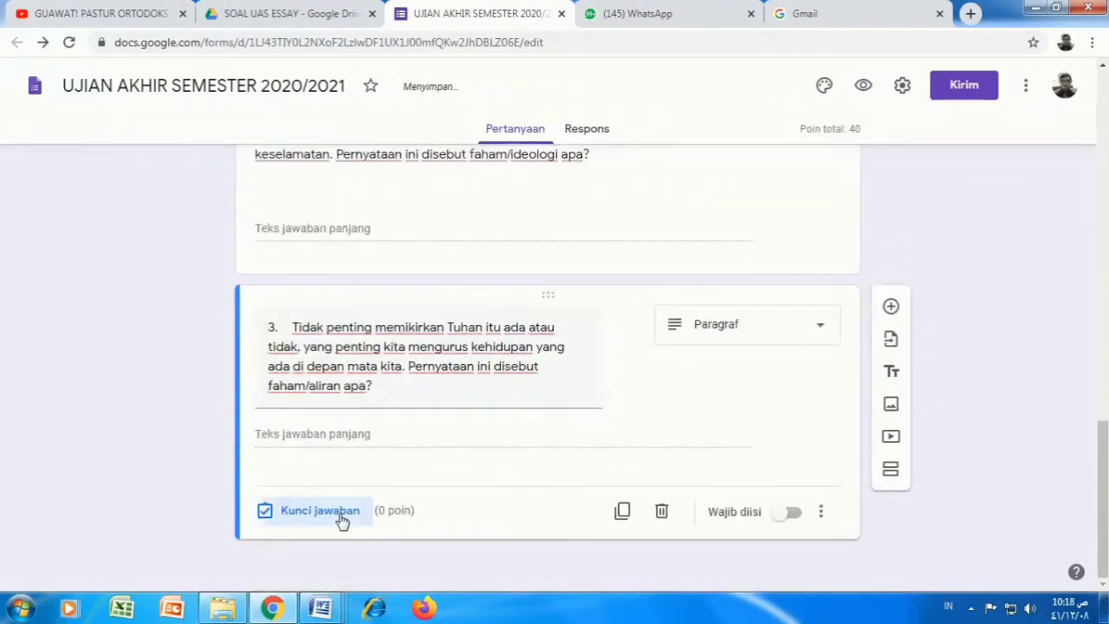
pyautogui.click(338, 512)
pyautogui.write('2')
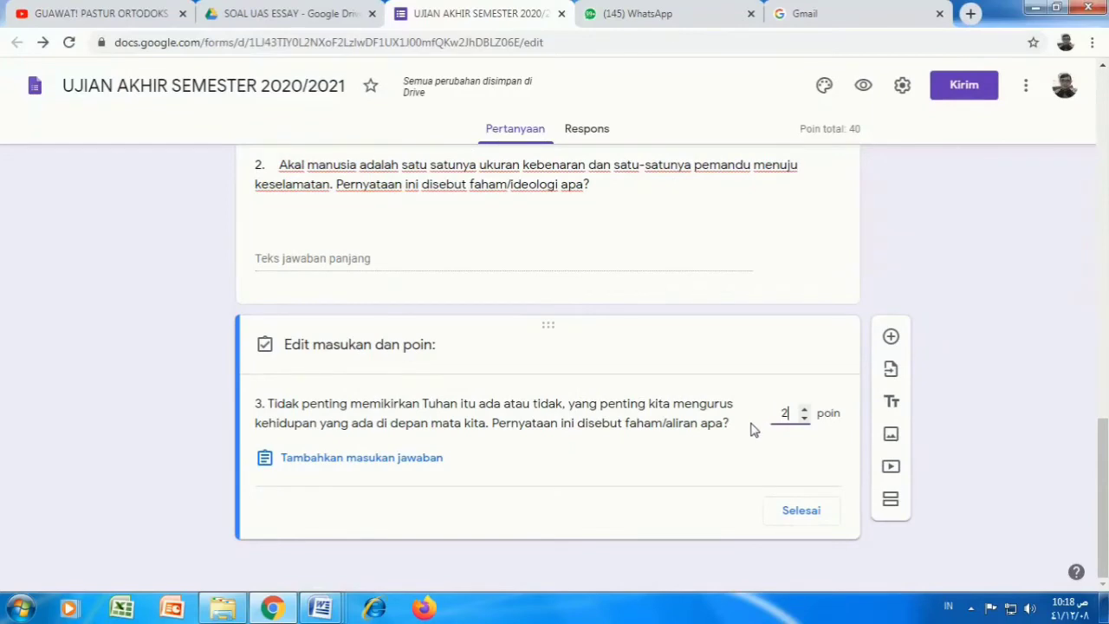
pyautogui.write('0')
pyautogui.click(799, 512)
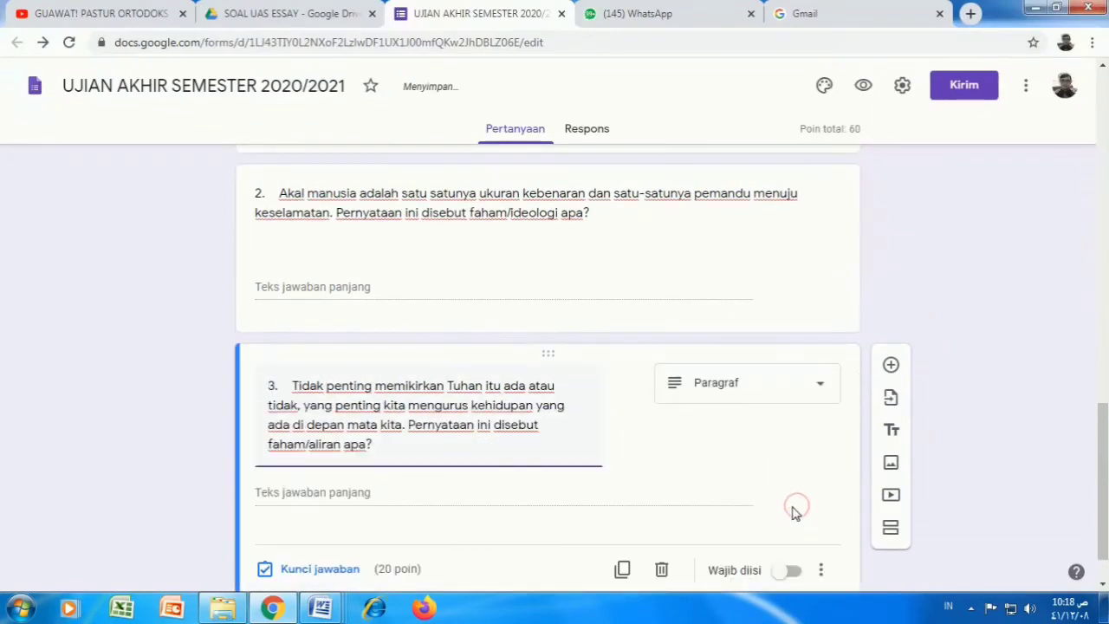
# Step: Copy question 4's text from the Word exam document
pyautogui.moveTo(328, 612)
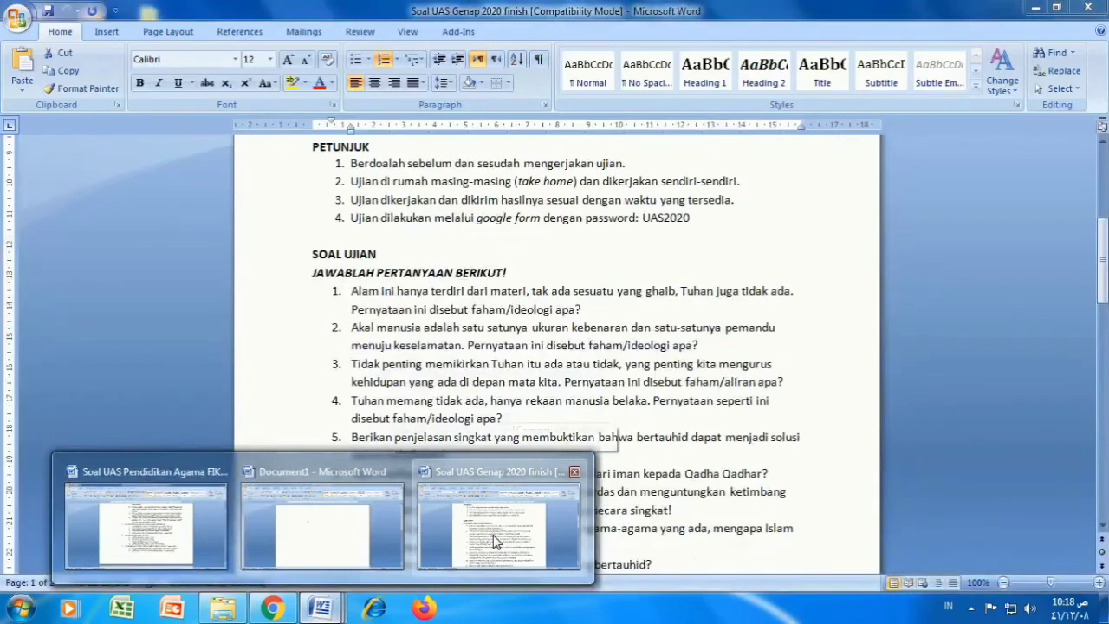
pyautogui.click(498, 529)
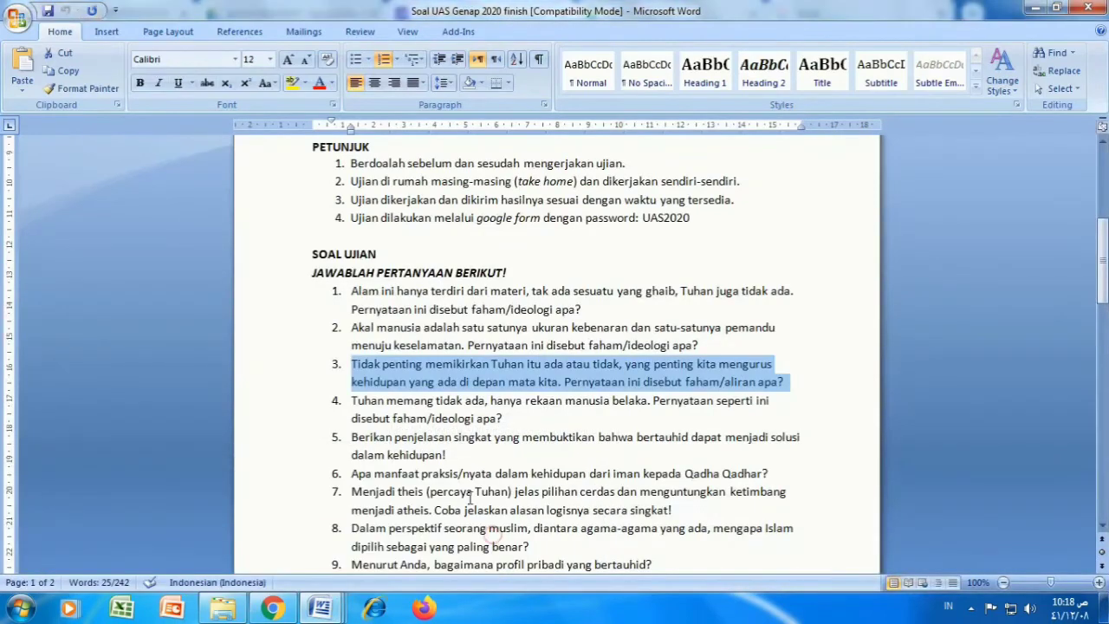
pyautogui.moveTo(517, 421); pyautogui.dragTo(353, 401)
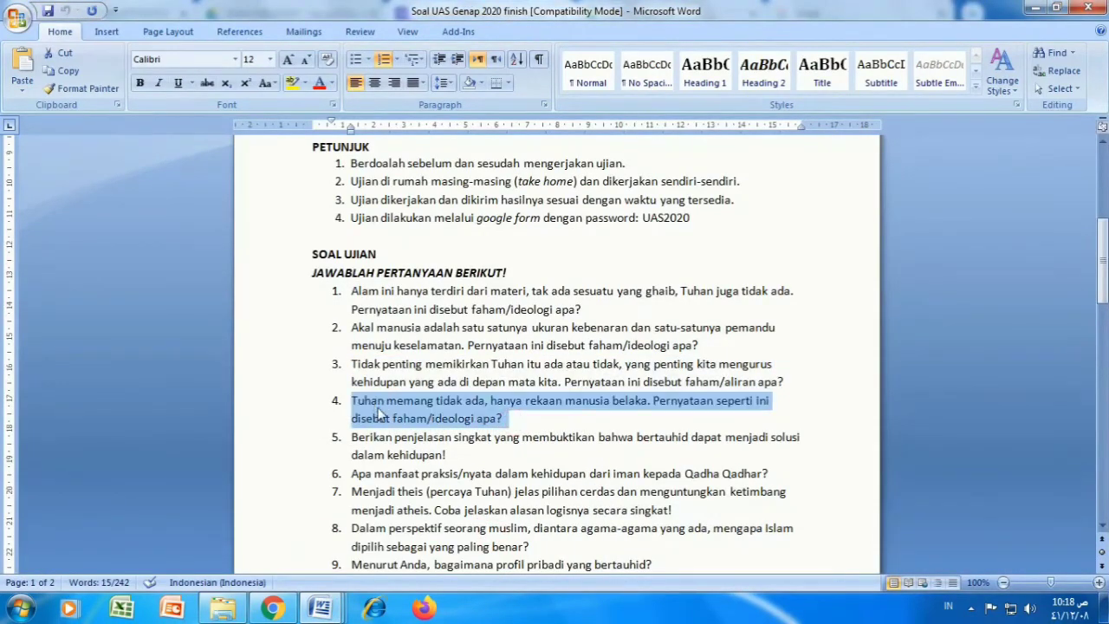
pyautogui.rightClick(378, 415)
pyautogui.click(420, 107)
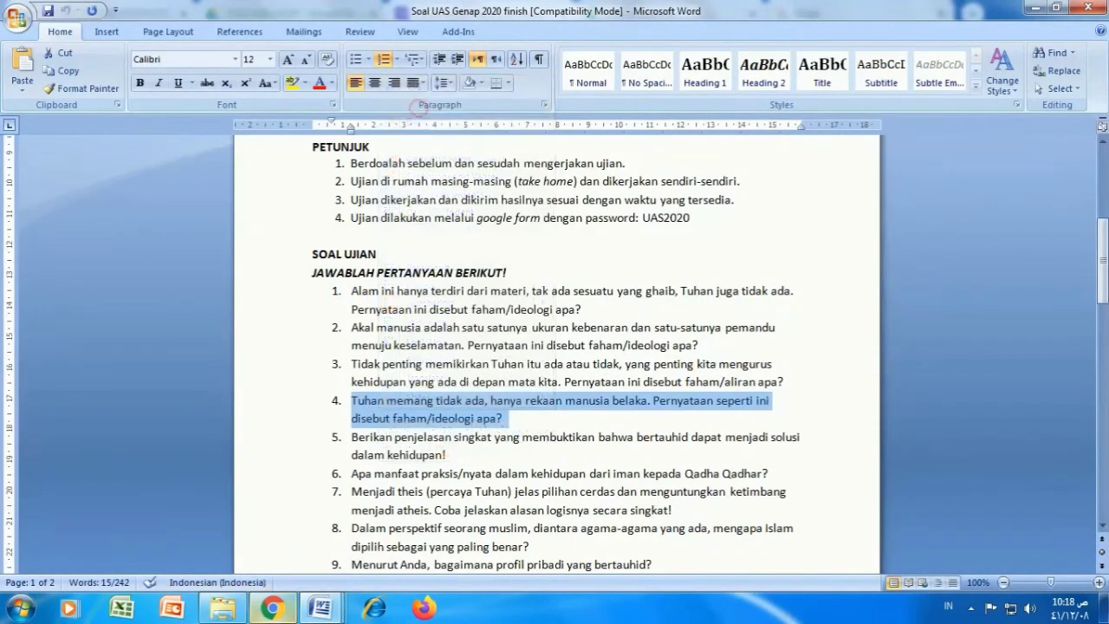
# Step: Paste question 4's text into a new question below question 3 in the form
pyautogui.click(271, 609)
pyautogui.scroll(-1, 366, 526)
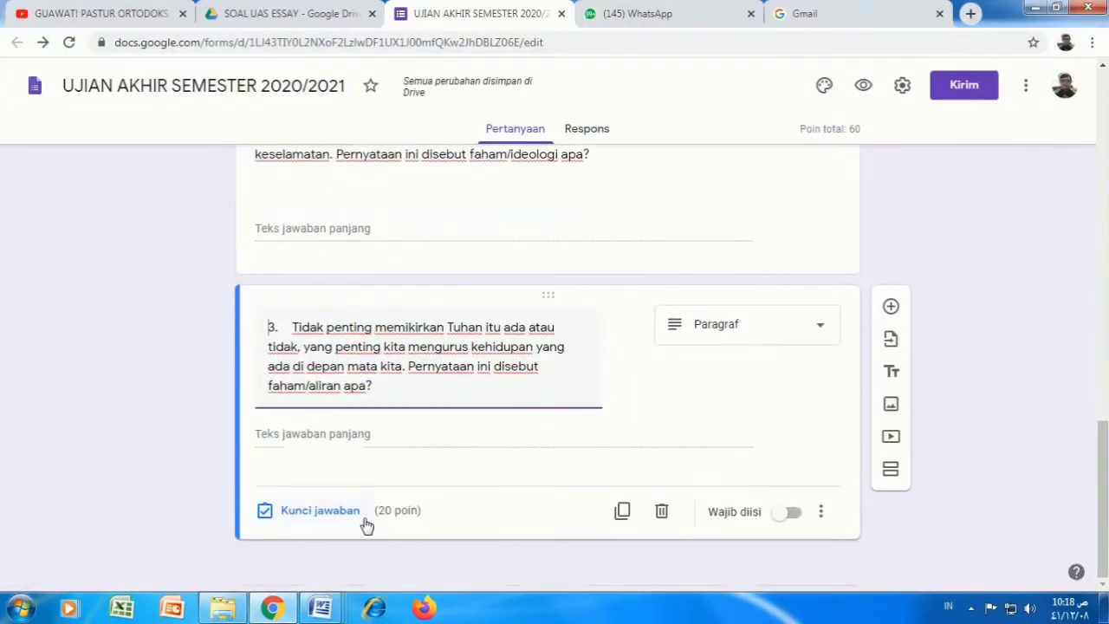
pyautogui.click(891, 309)
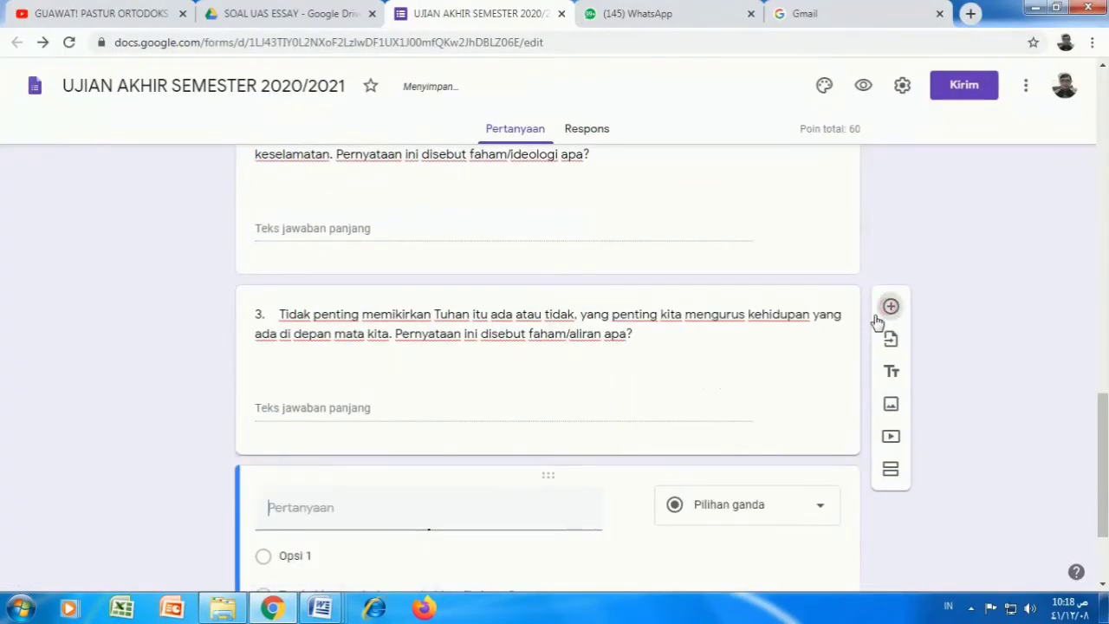
pyautogui.rightClick(324, 500)
pyautogui.click(357, 370)
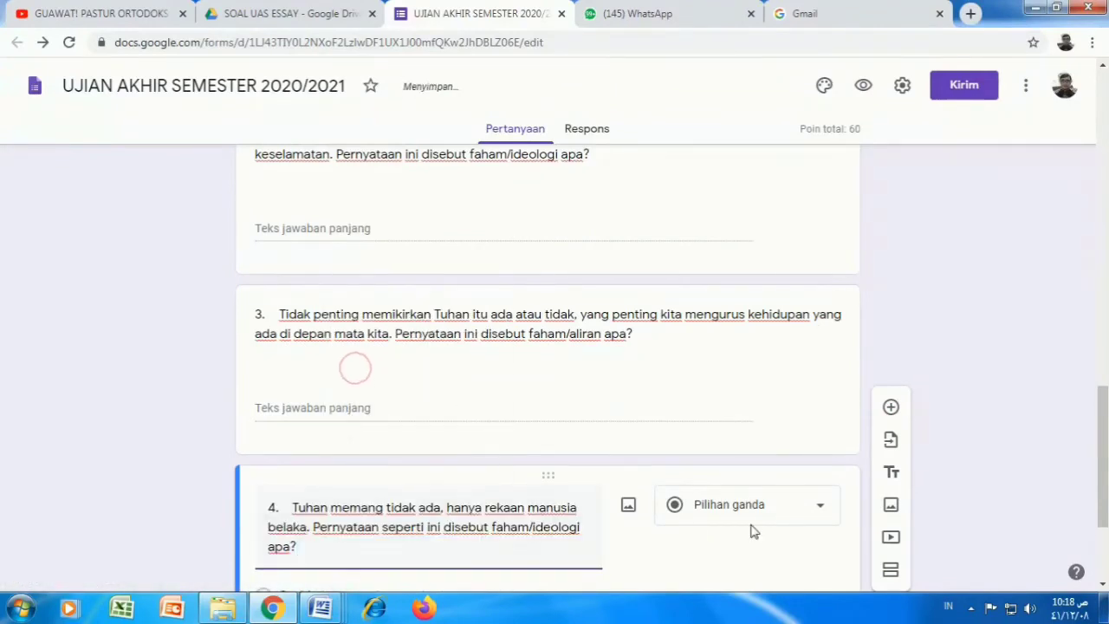
# Step: Make question 4 a paragraph-answer question worth 20 points
pyautogui.click(809, 513)
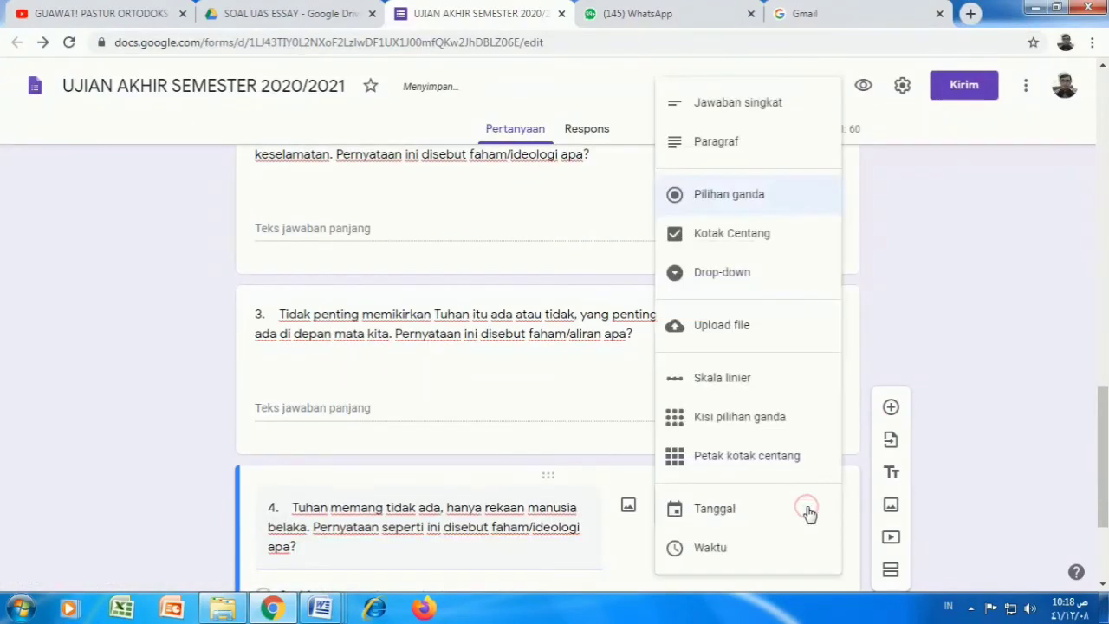
pyautogui.click(737, 145)
pyautogui.scroll(-2, 549, 459)
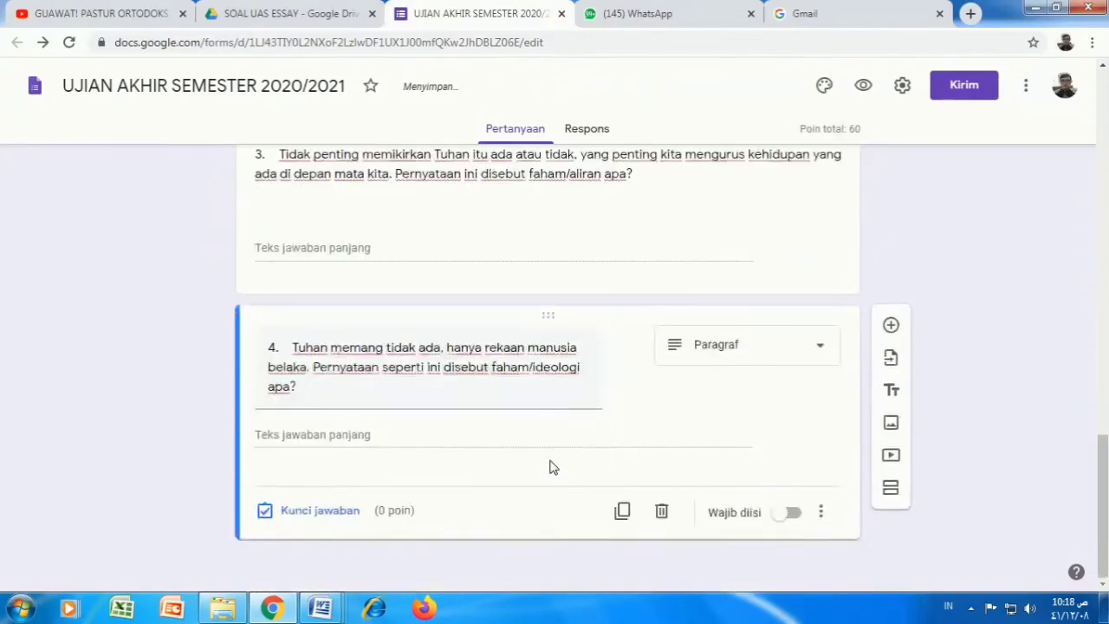
pyautogui.click(352, 513)
pyautogui.write('2')
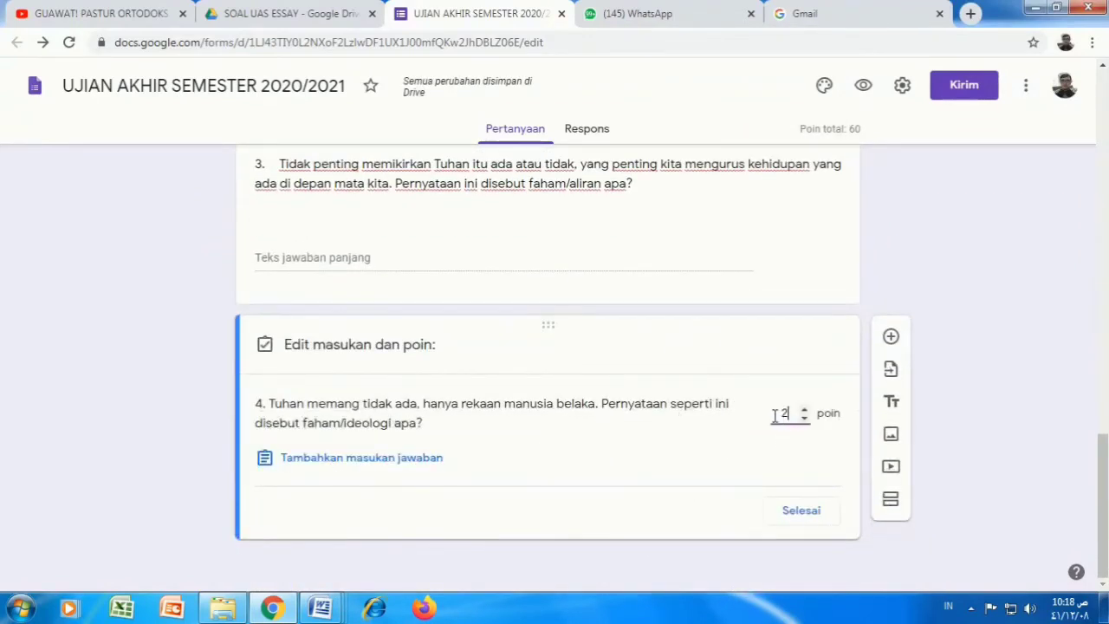
pyautogui.write('0')
pyautogui.click(800, 520)
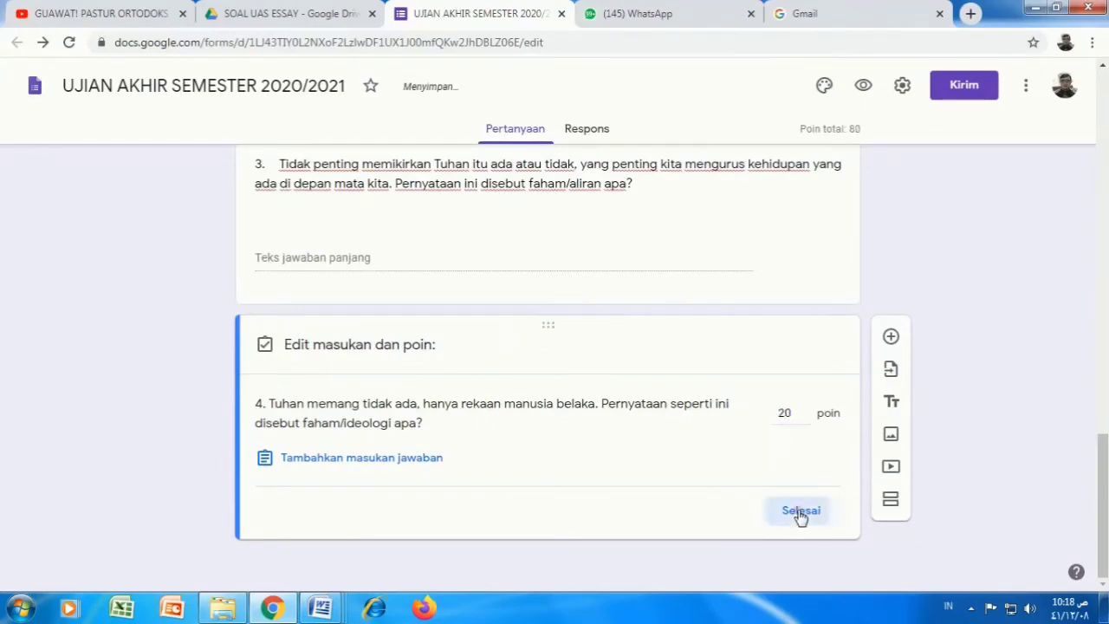
# Step: Copy question 5's text from the Word exam document
pyautogui.moveTo(326, 613)
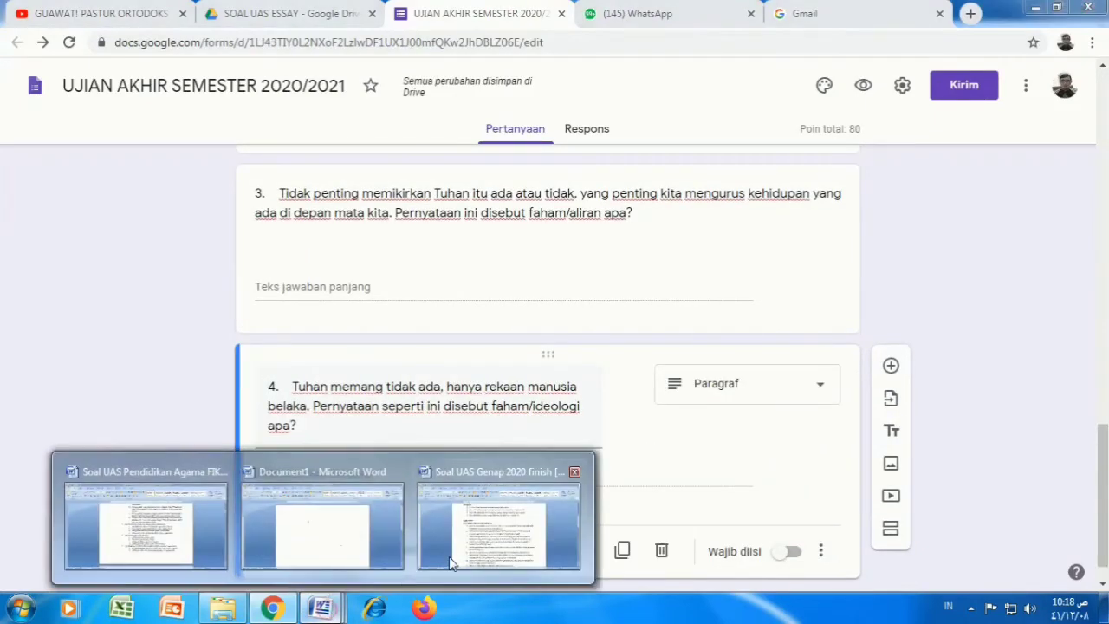
pyautogui.click(468, 546)
pyautogui.moveTo(458, 453); pyautogui.dragTo(362, 439)
pyautogui.click(65, 70)
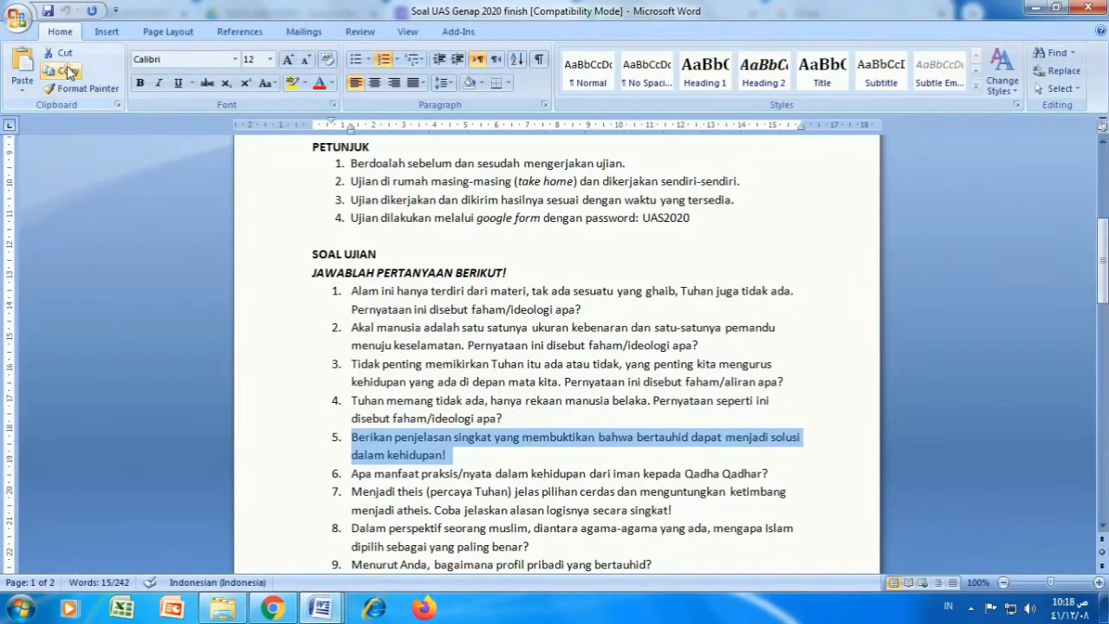
# Step: Paste question 5's text into a new question below question 4
pyautogui.click(273, 608)
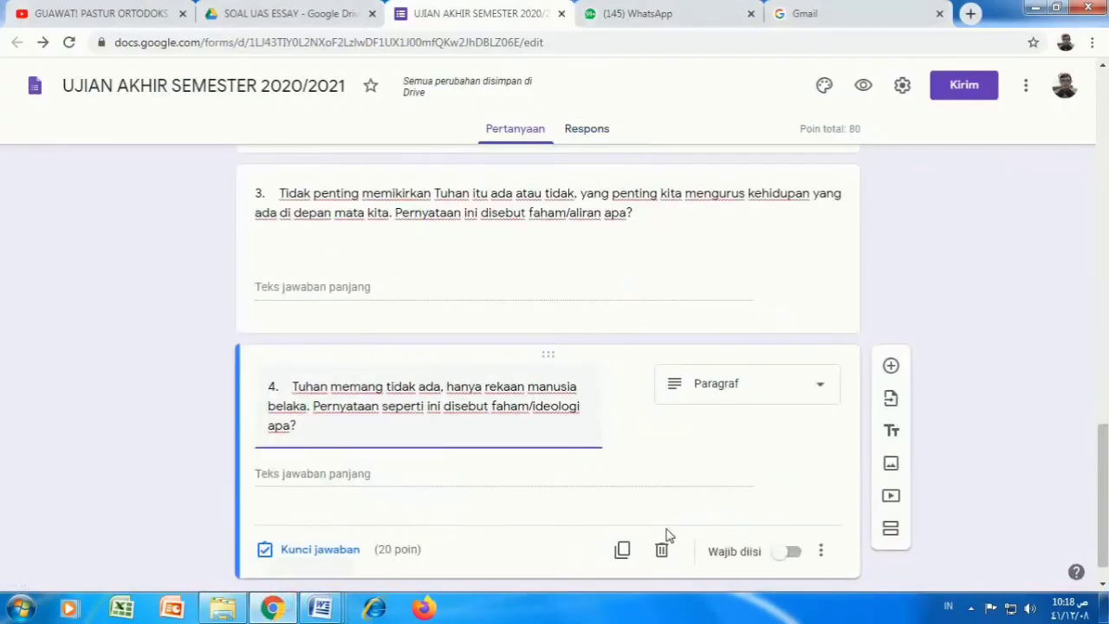
pyautogui.scroll(-1, 667, 533)
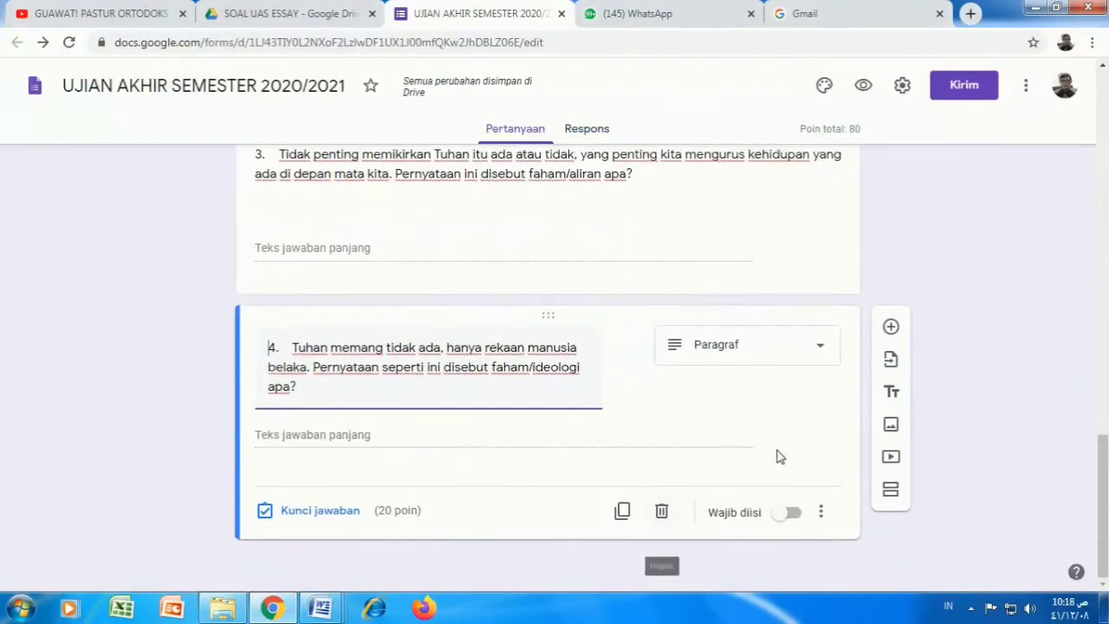
pyautogui.click(891, 326)
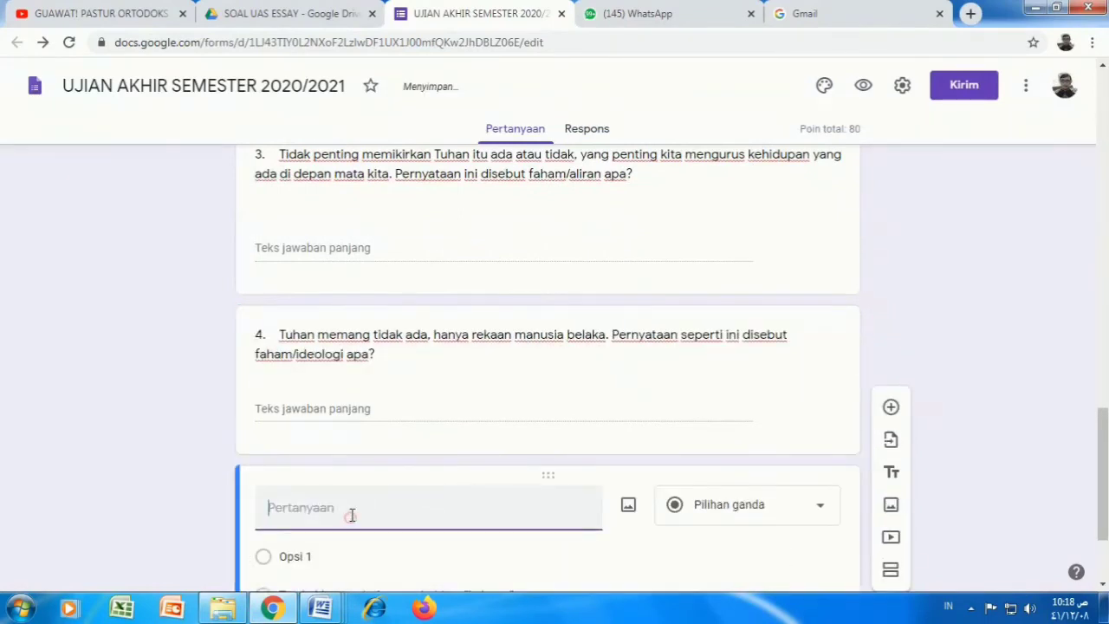
pyautogui.rightClick(351, 514)
pyautogui.click(378, 383)
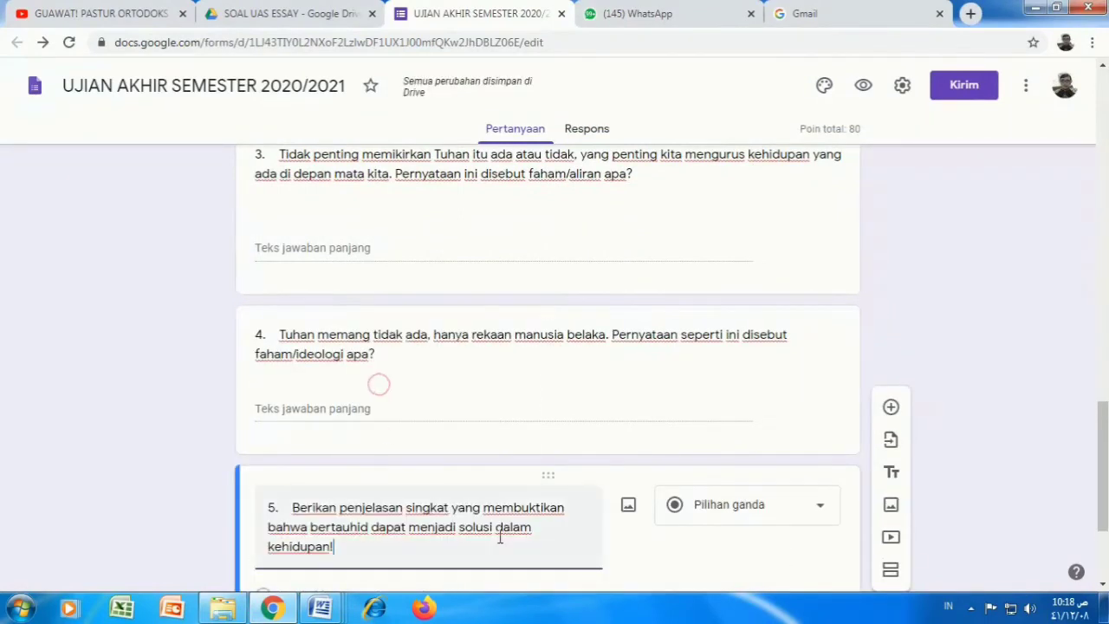
# Step: Make question 5 a paragraph-answer question worth 20 points
pyautogui.click(820, 505)
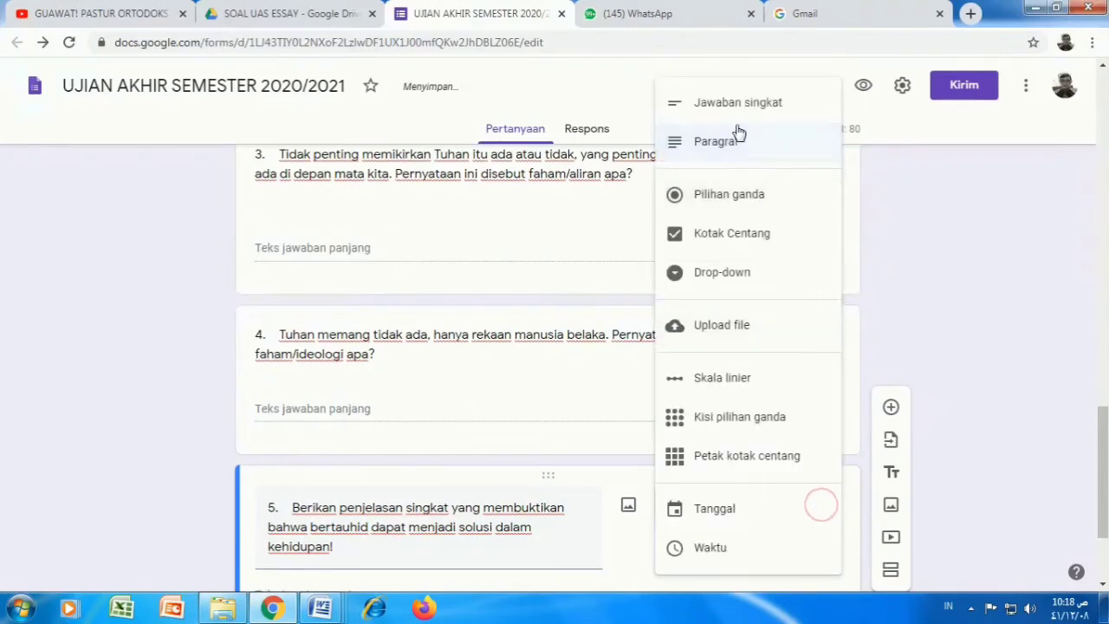
pyautogui.click(737, 136)
pyautogui.scroll(-1, 495, 456)
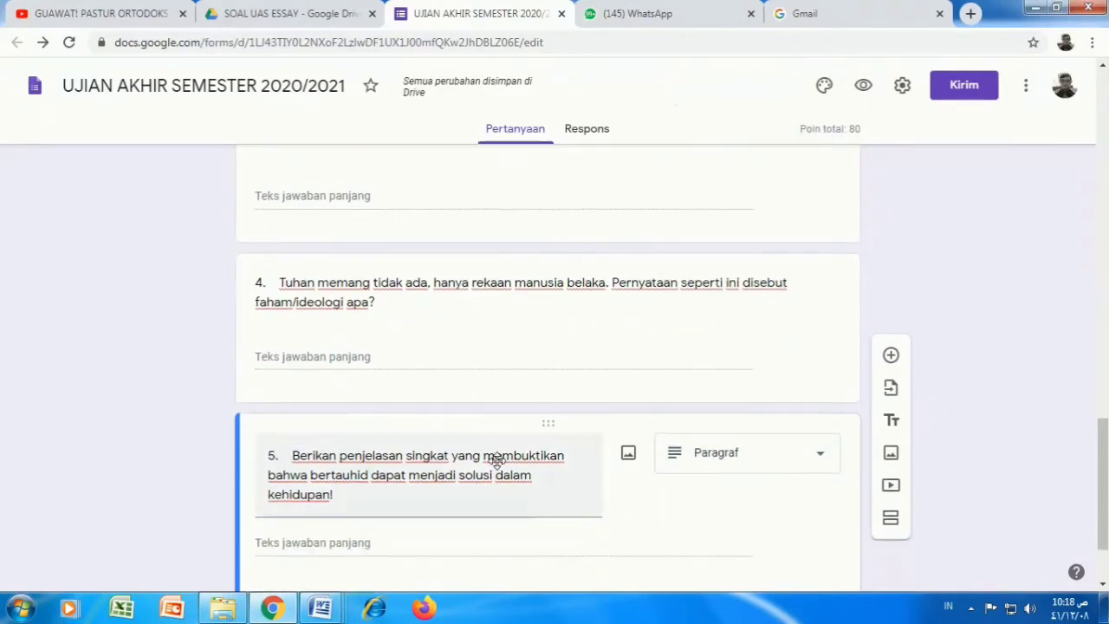
pyautogui.scroll(-2, 495, 459)
pyautogui.click(294, 510)
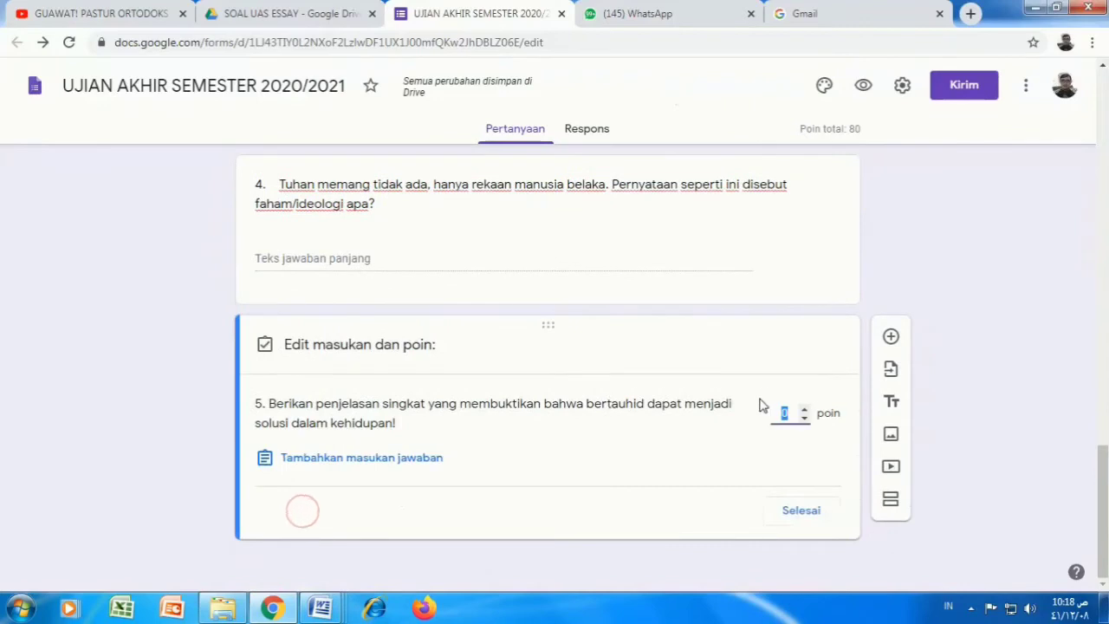
pyautogui.write('2')
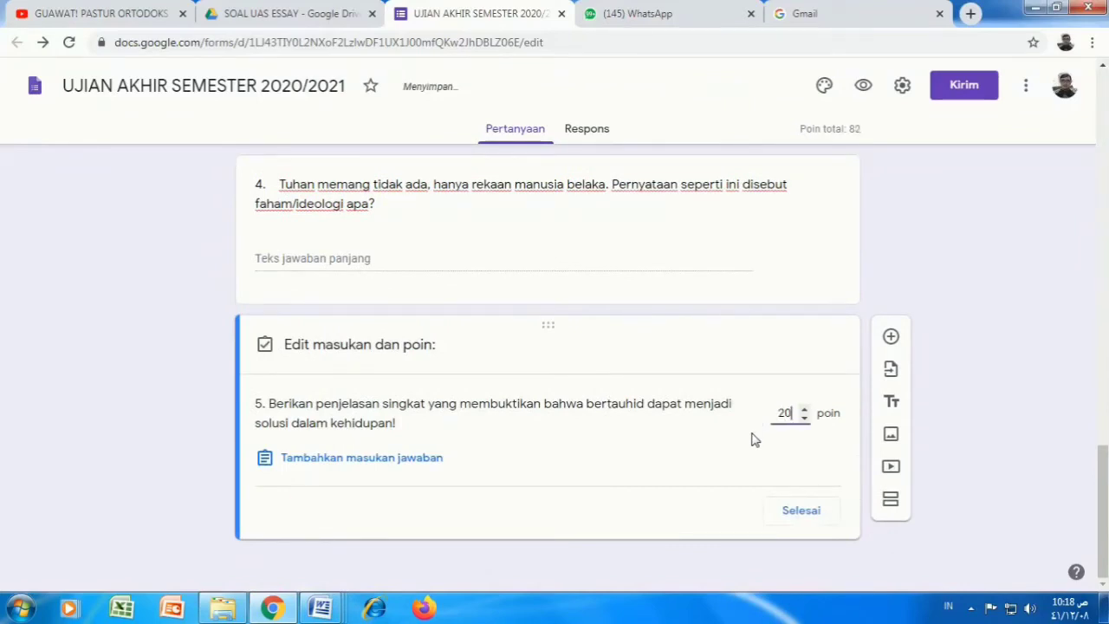
pyautogui.write('0')
pyautogui.click(806, 514)
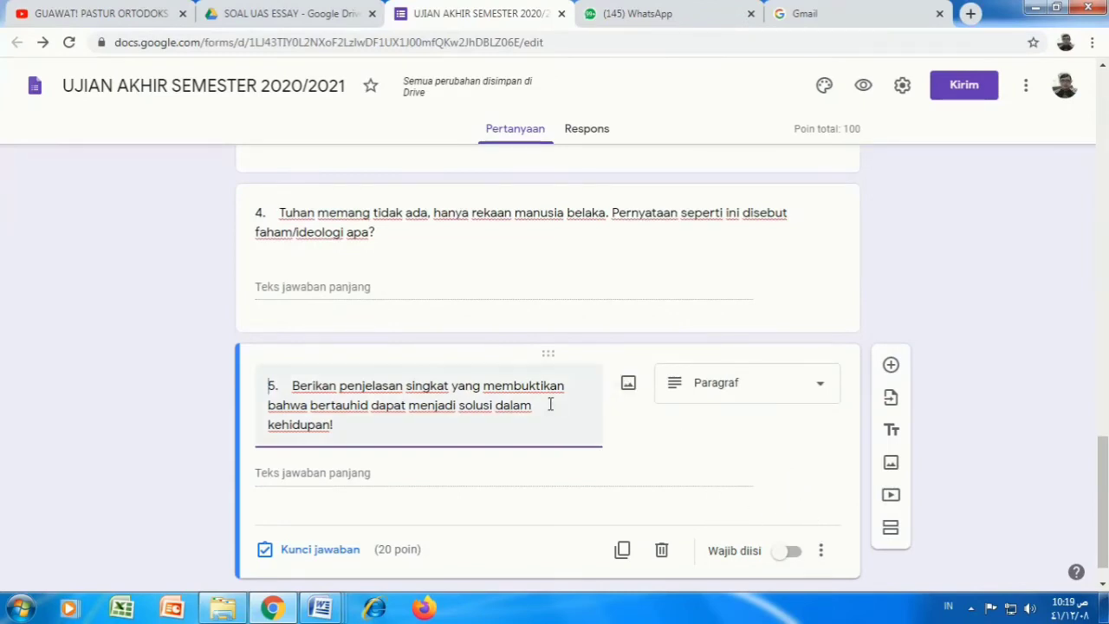
pyautogui.scroll(5, 892, 312)
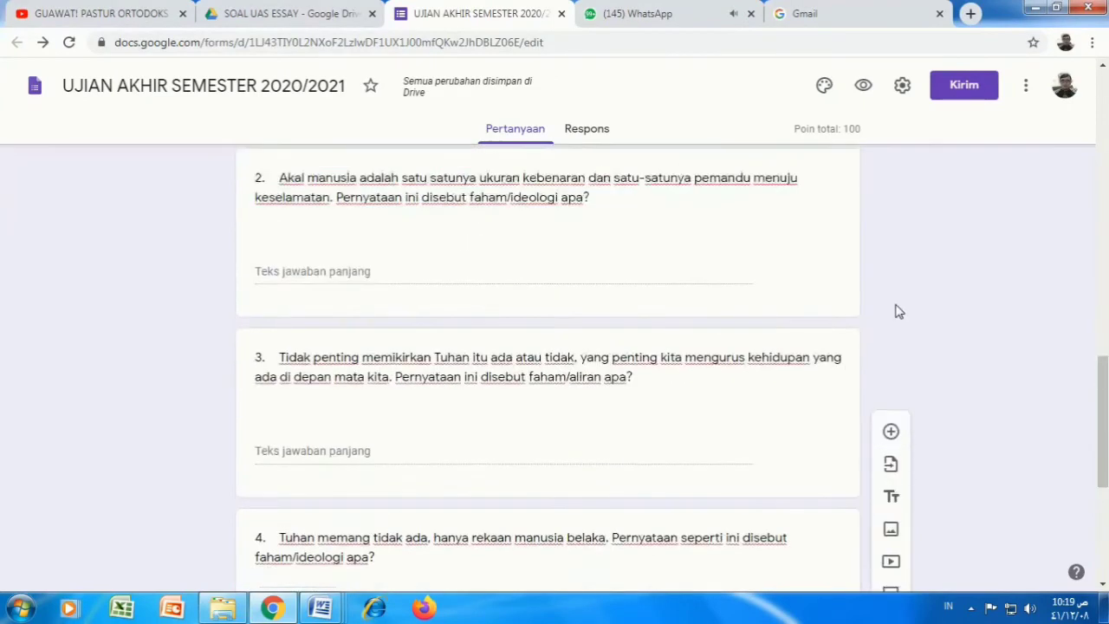
pyautogui.scroll(1, 892, 312)
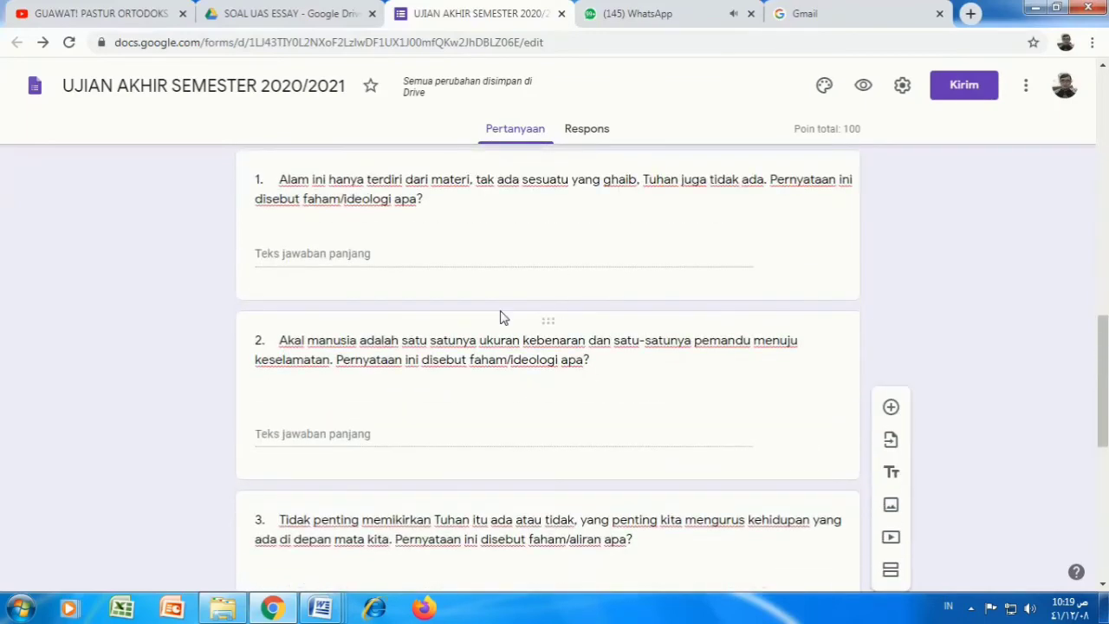
pyautogui.scroll(3, 537, 320)
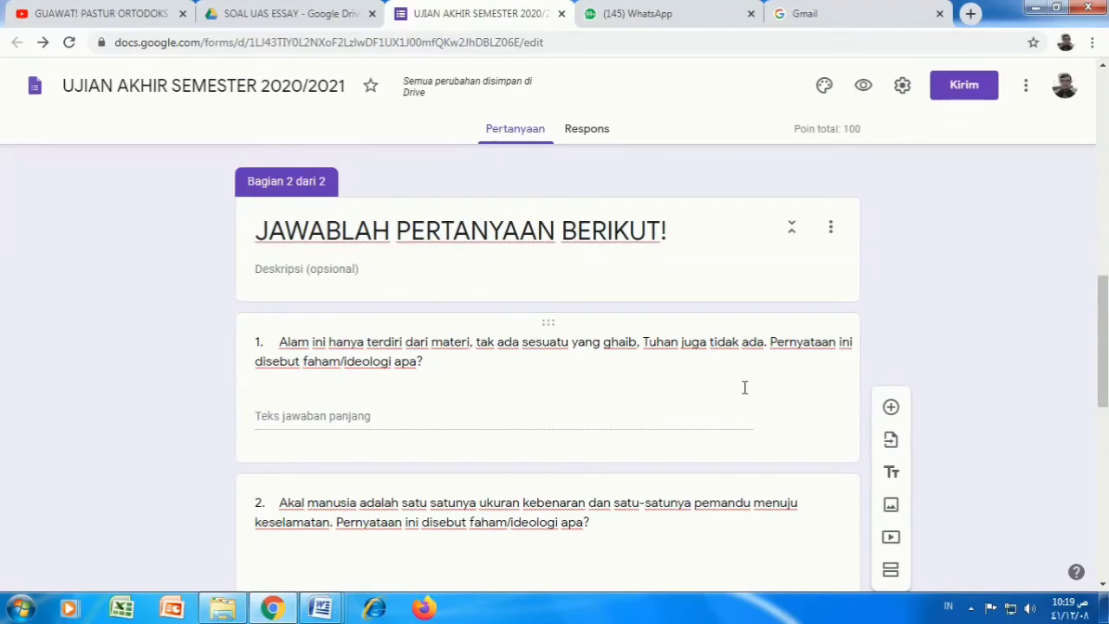
pyautogui.scroll(-7, 696, 388)
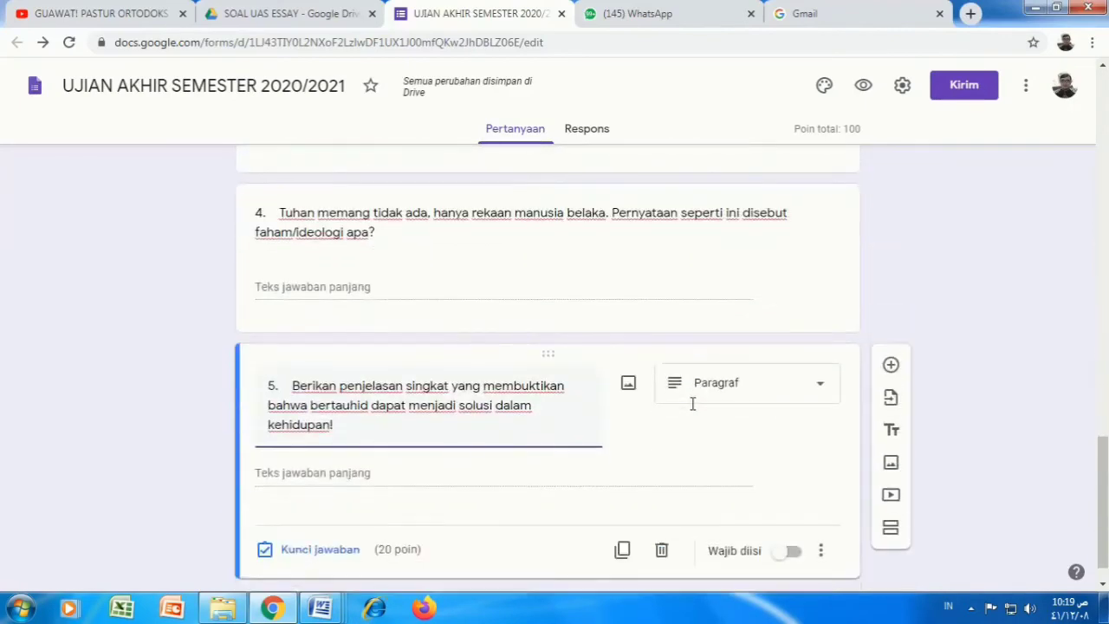
pyautogui.scroll(-2, 691, 407)
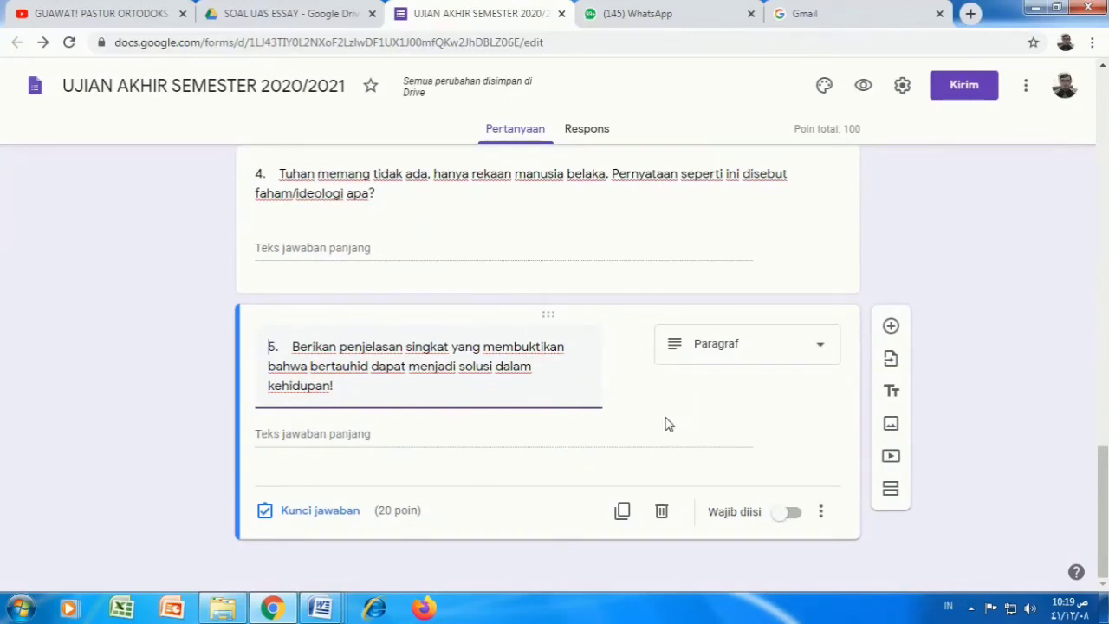
pyautogui.scroll(8, 664, 425)
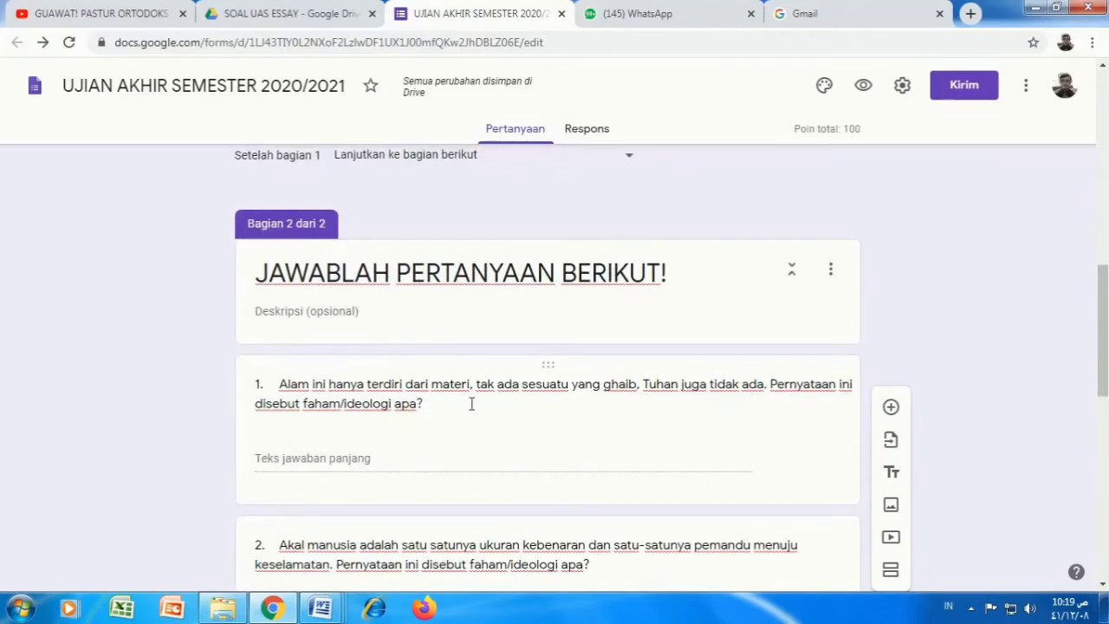
pyautogui.click(801, 445)
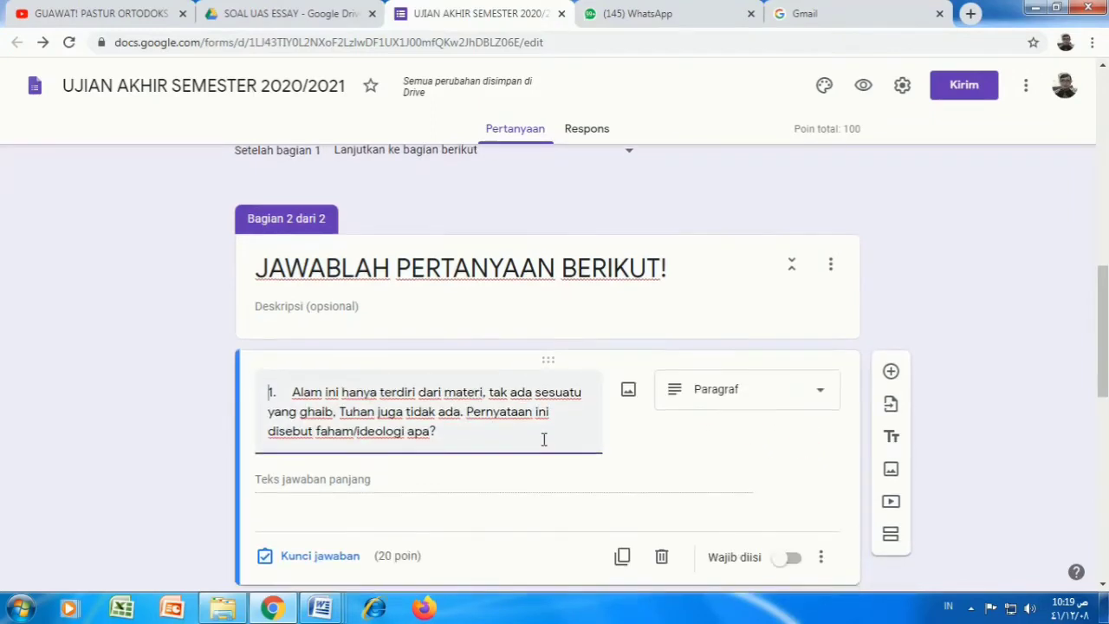
pyautogui.scroll(-1, 537, 438)
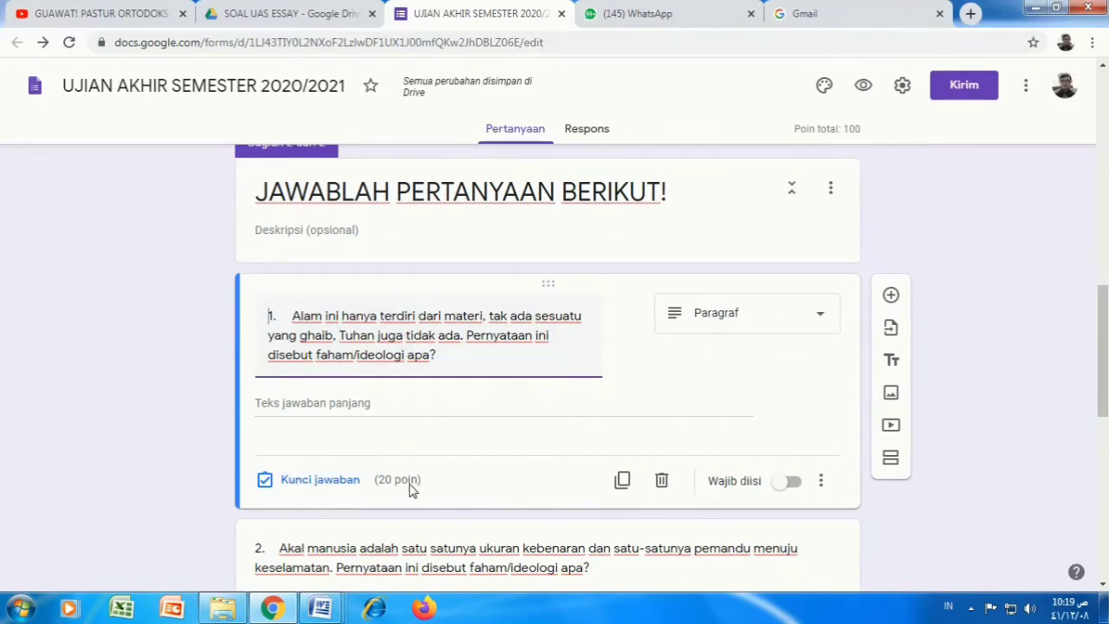
pyautogui.scroll(-1, 485, 458)
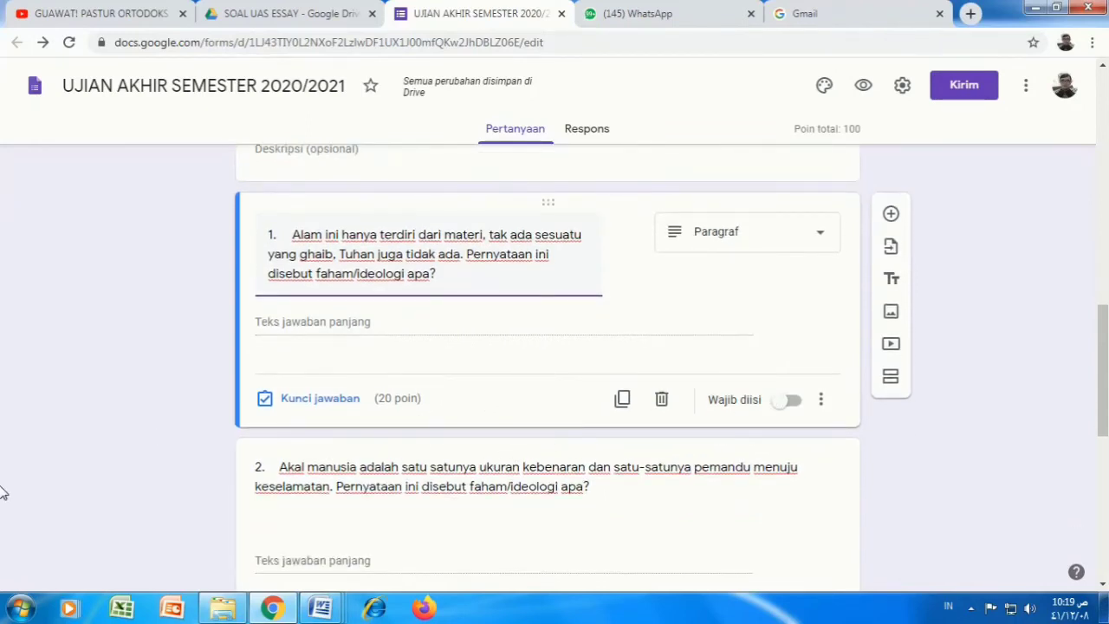
pyautogui.scroll(-2, 809, 391)
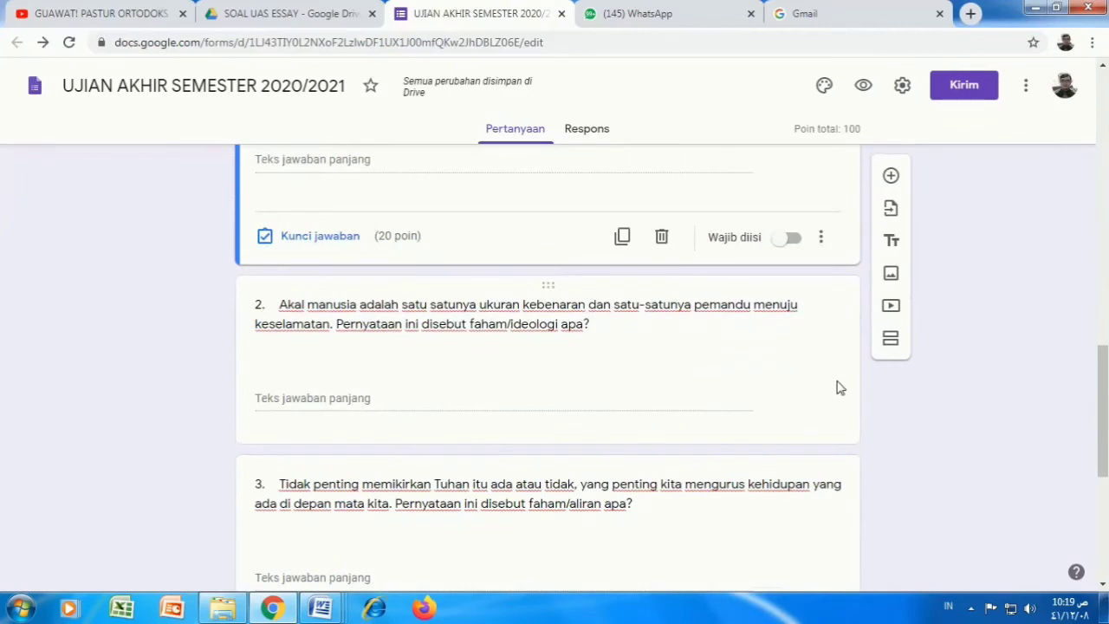
pyautogui.click(835, 386)
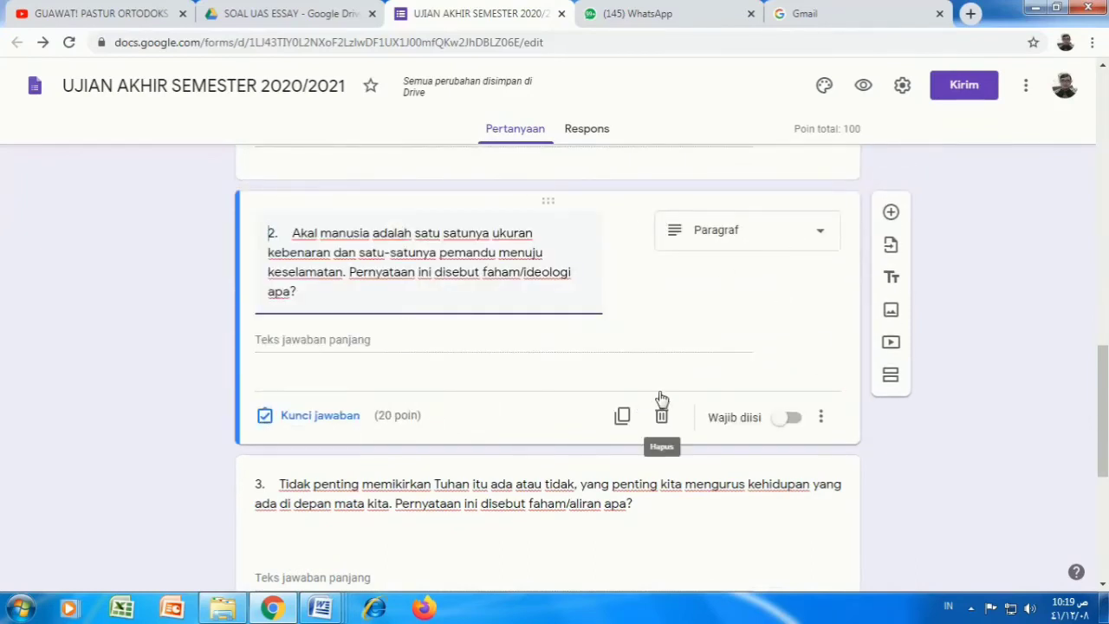
pyautogui.scroll(-3, 675, 403)
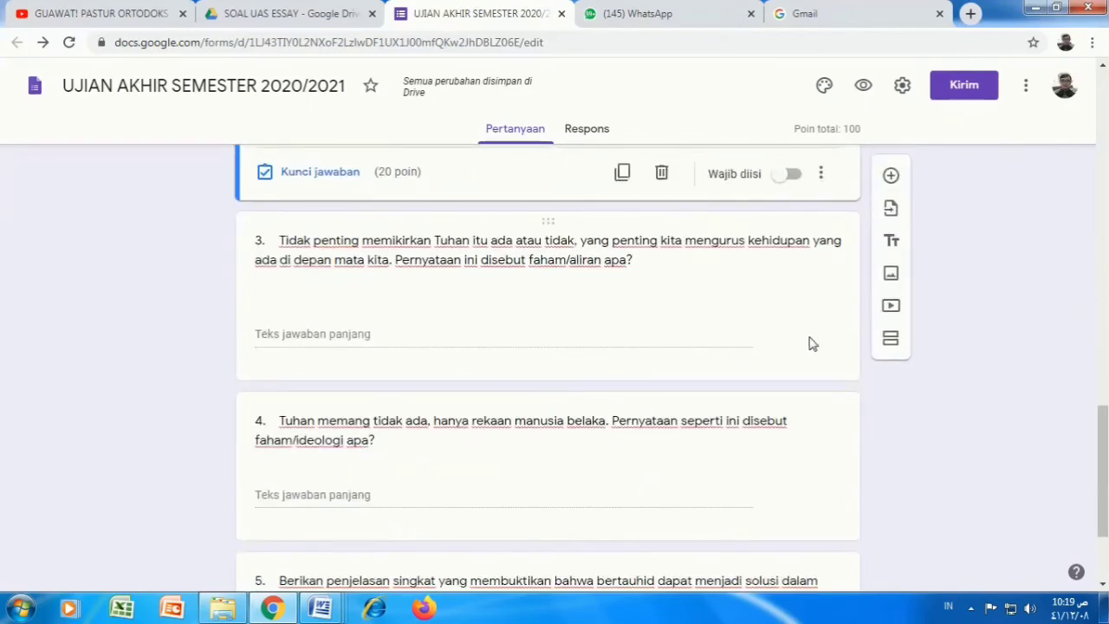
pyautogui.click(815, 334)
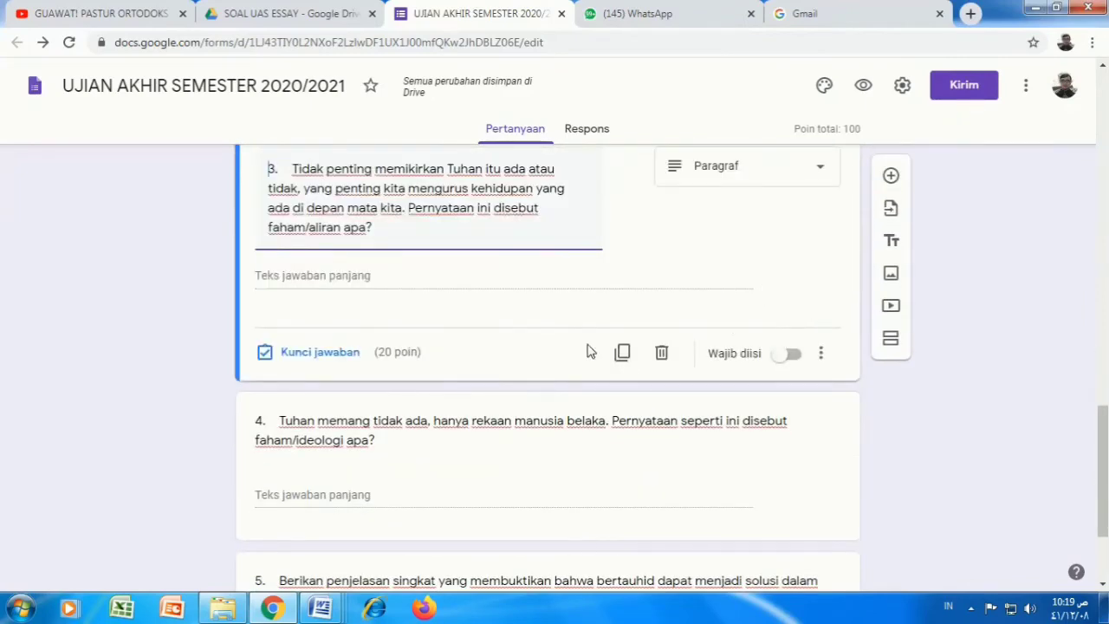
pyautogui.scroll(-2, 713, 286)
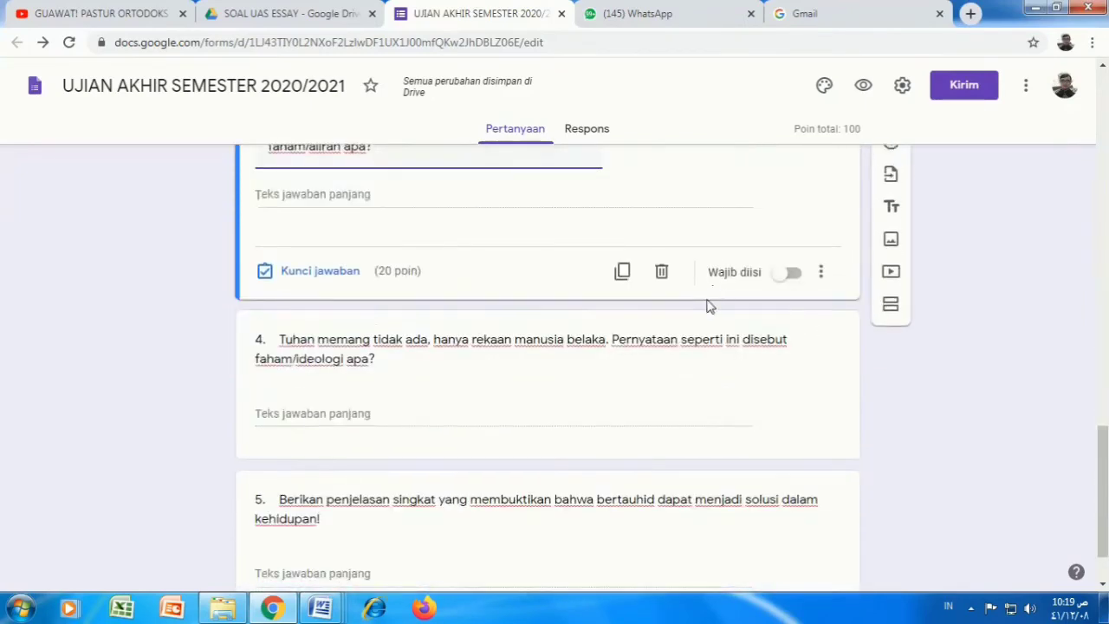
pyautogui.scroll(-1, 749, 329)
pyautogui.click(814, 314)
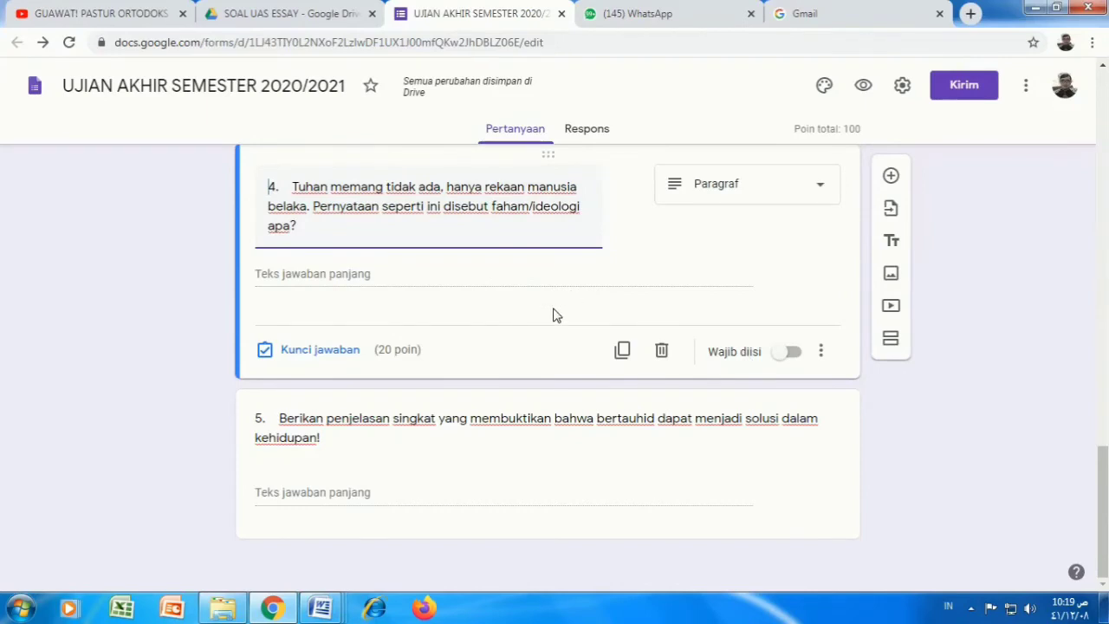
pyautogui.click(787, 479)
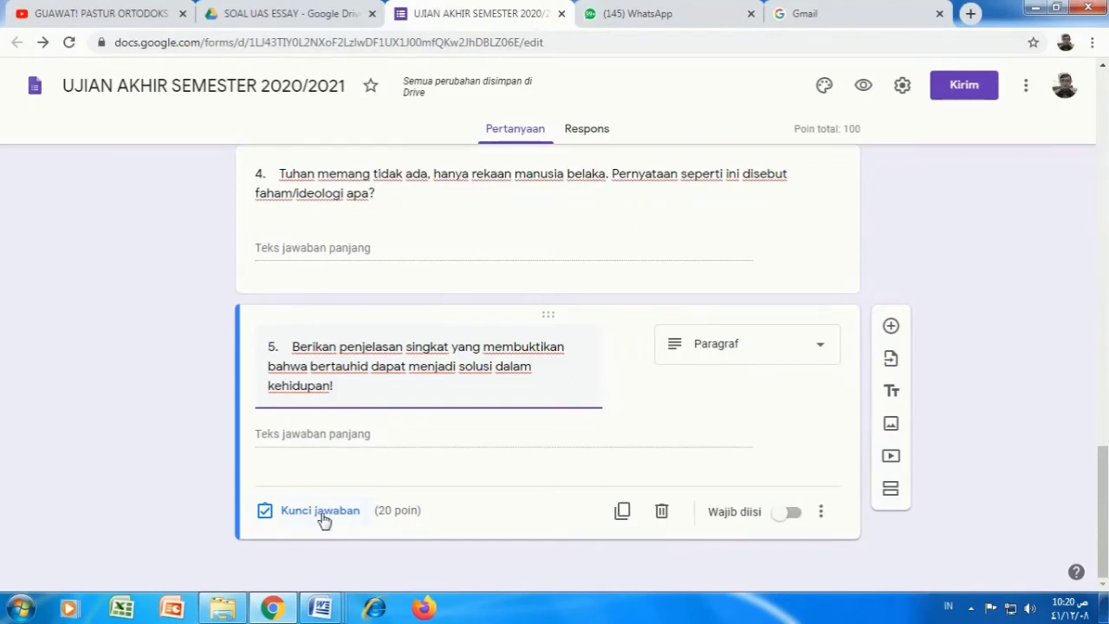
pyautogui.click(924, 558)
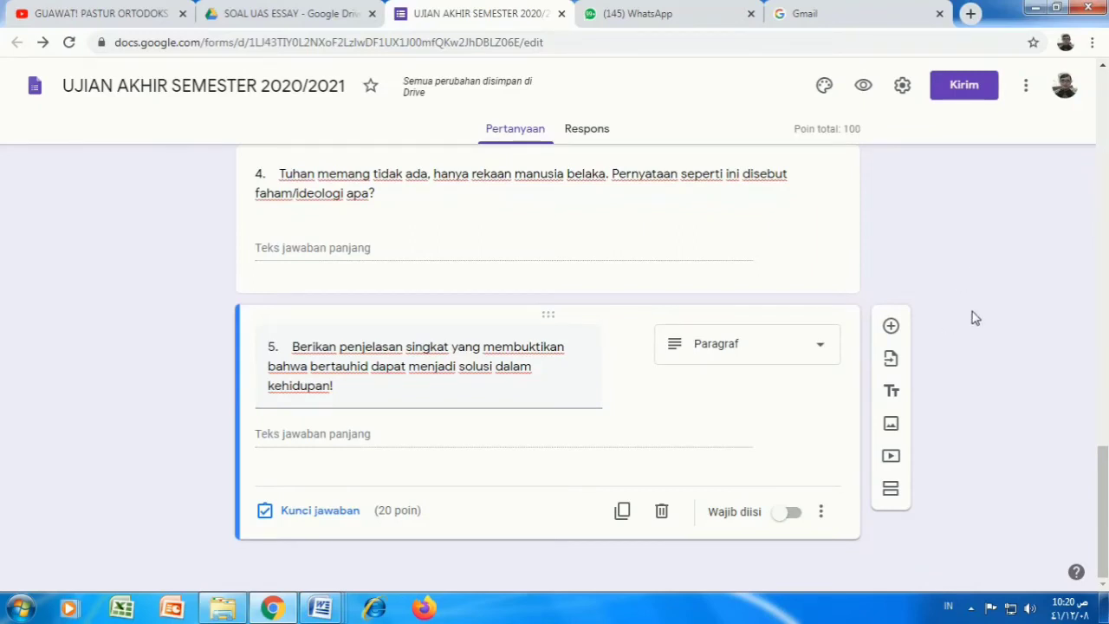
pyautogui.moveTo(1102, 511); pyautogui.dragTo(1102, 170)
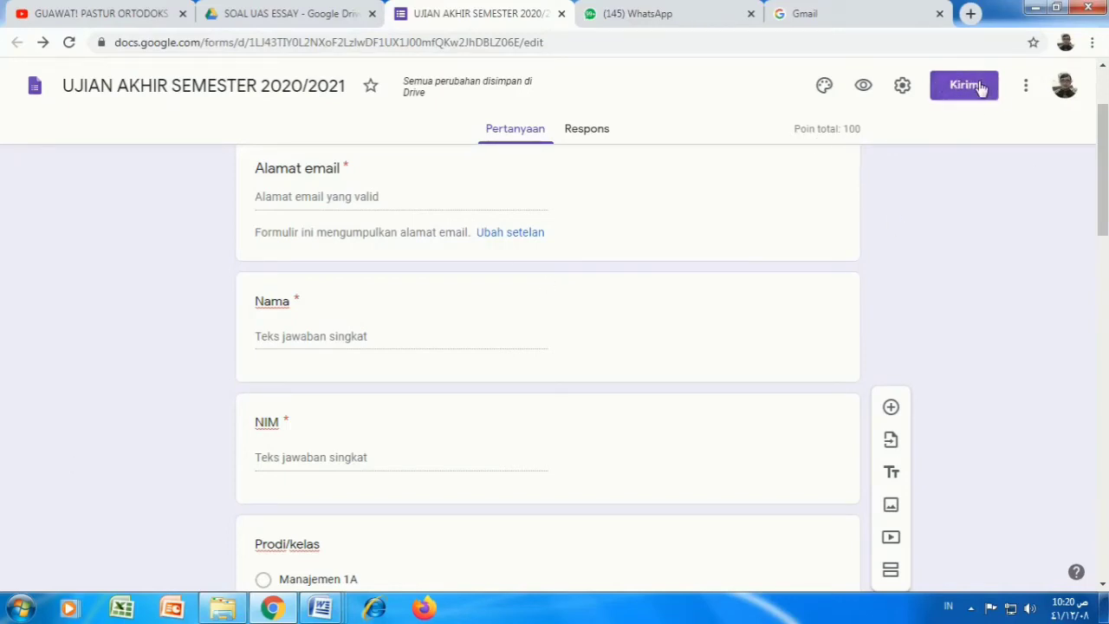
# Step: Copy the exam form's share link, shortened to a forms.gle address, and go to WhatsApp
pyautogui.click(969, 91)
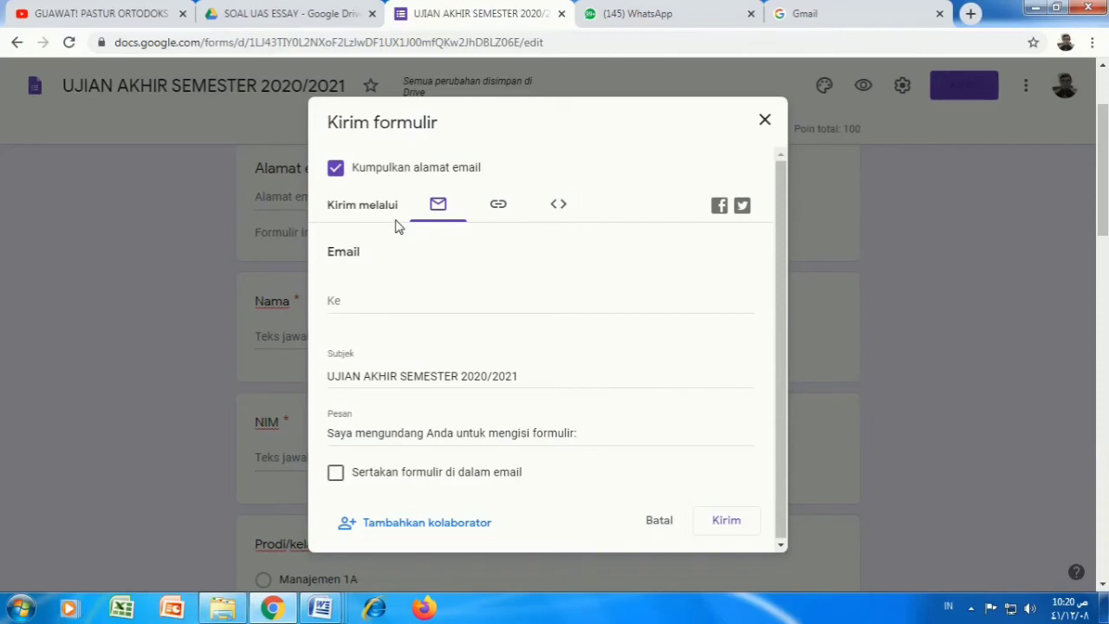
pyautogui.click(498, 208)
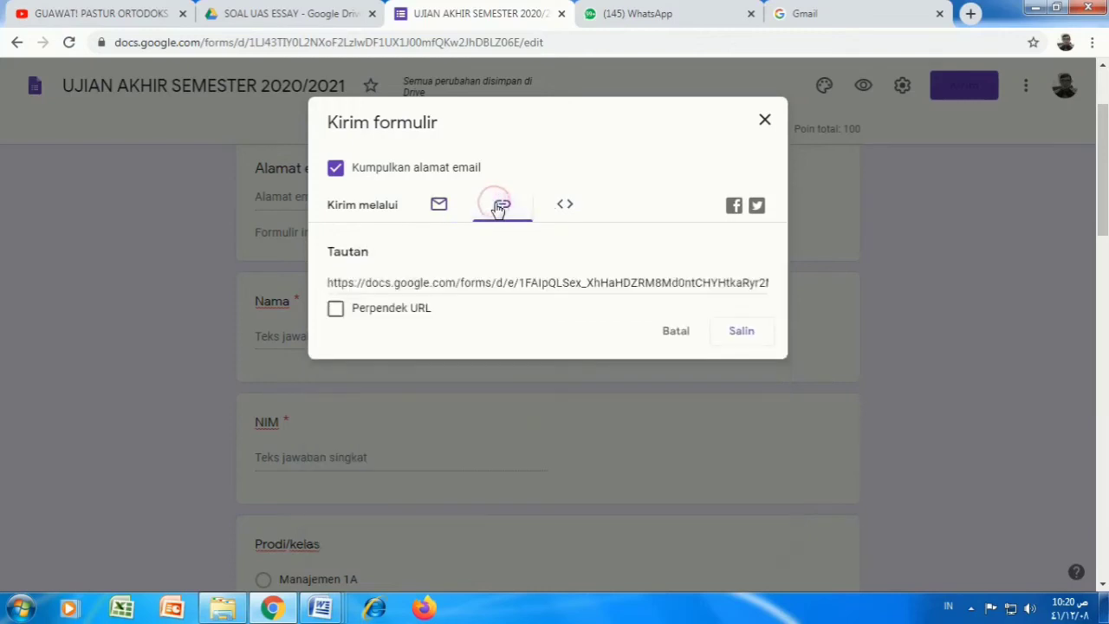
pyautogui.click(330, 279)
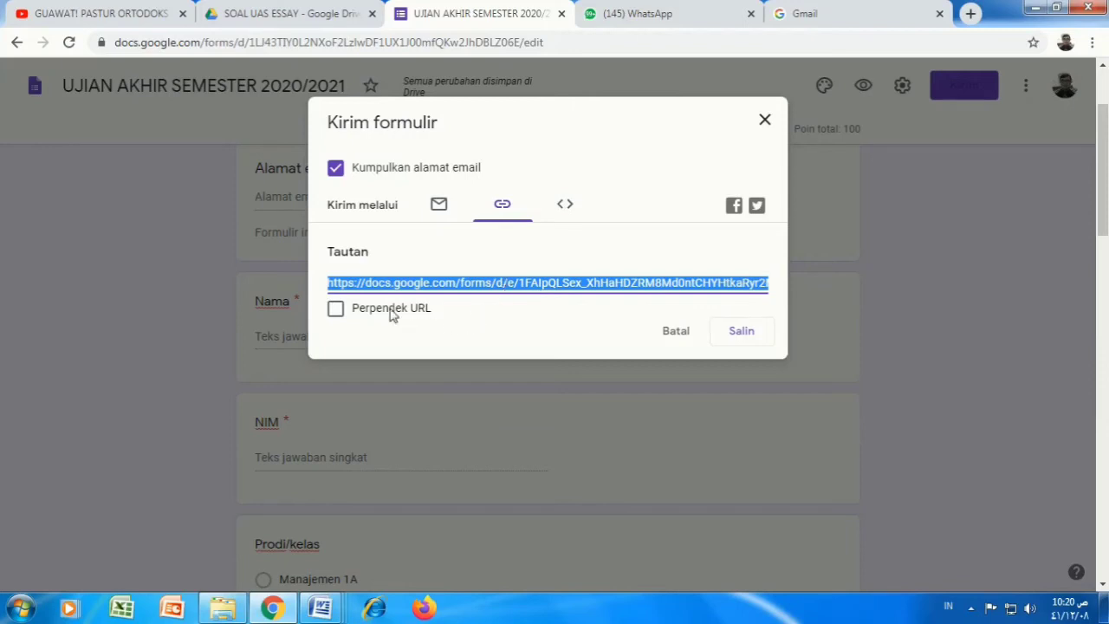
pyautogui.click(338, 310)
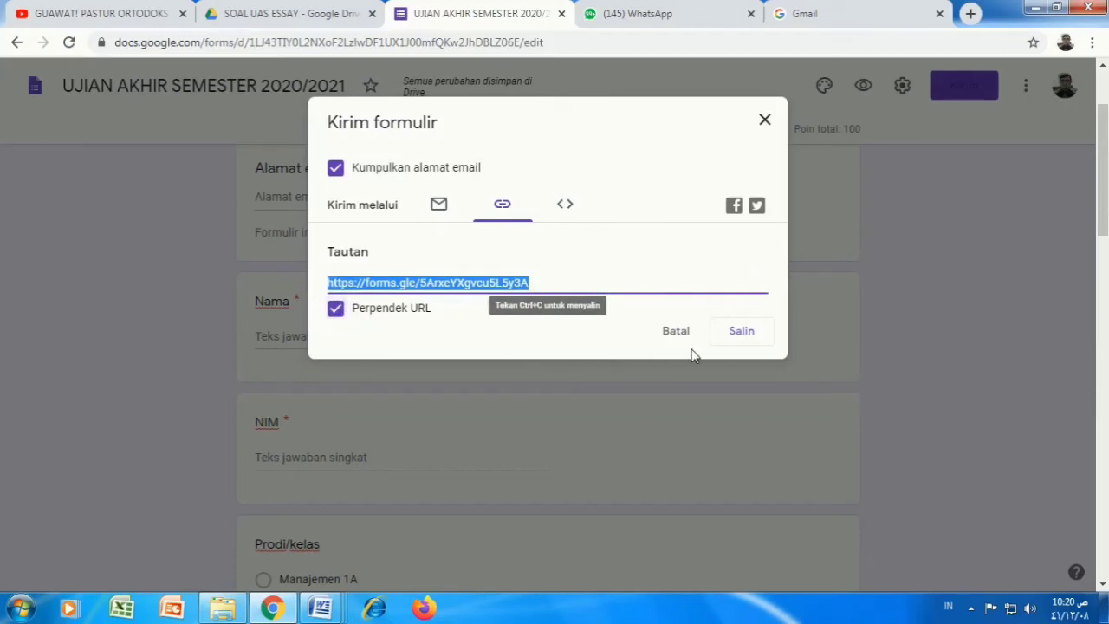
pyautogui.click(742, 333)
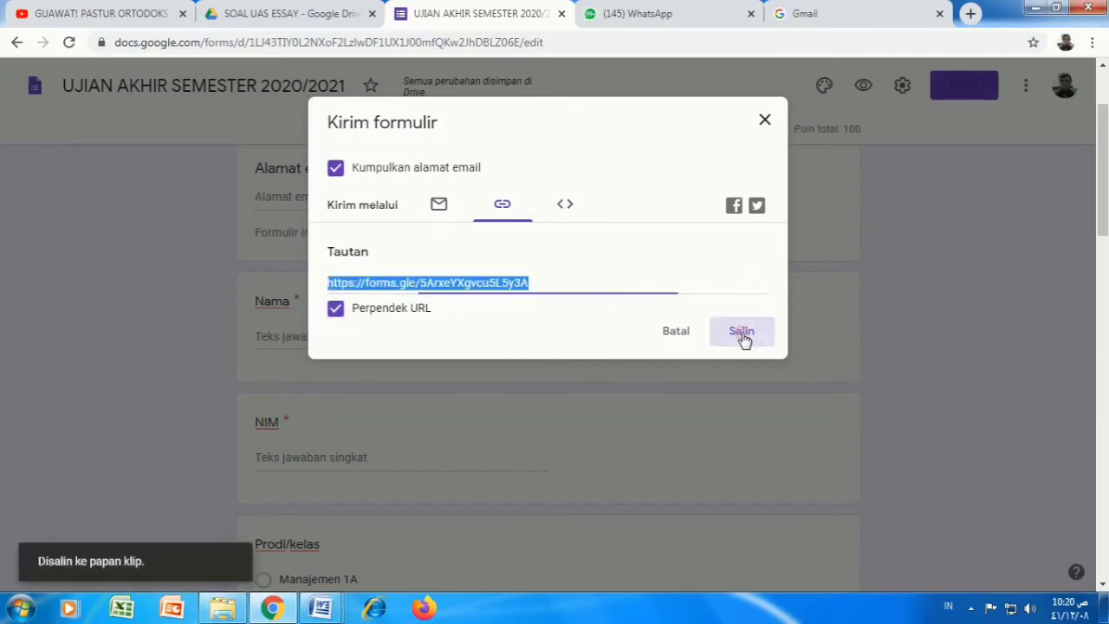
pyautogui.click(656, 12)
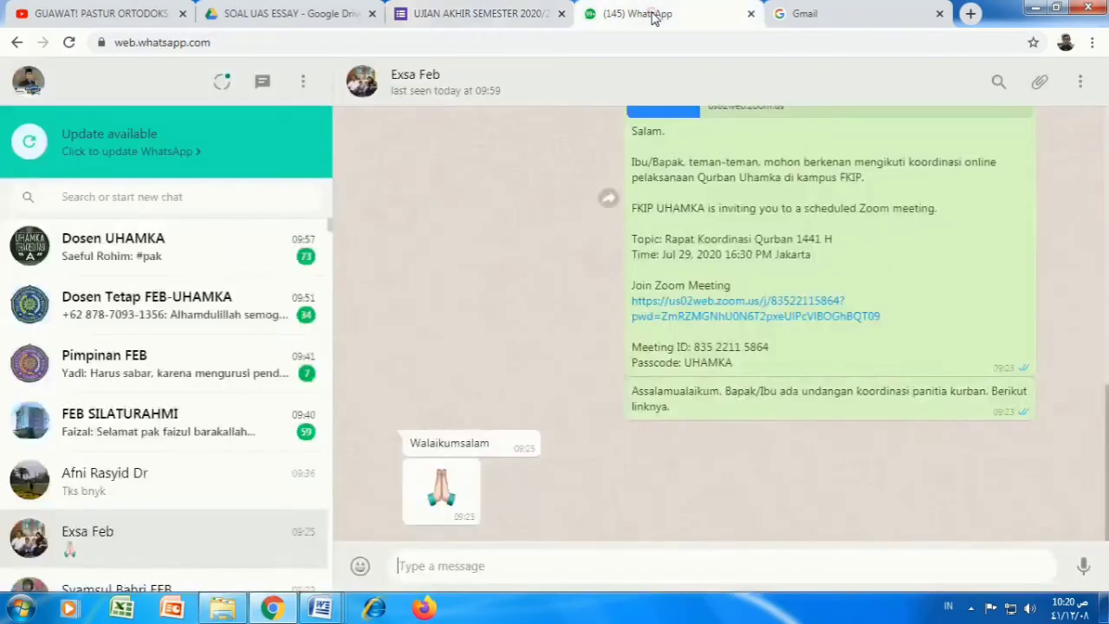
# Step: Find the contact's chat and send them the copied exam form link
pyautogui.click(143, 199)
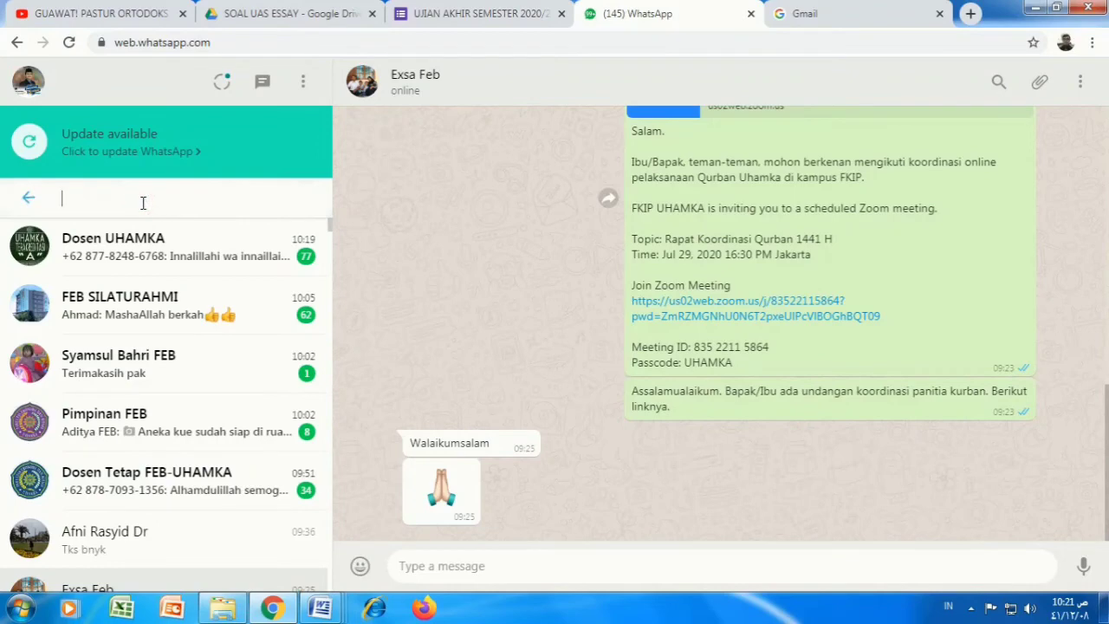
pyautogui.write('TOHI')
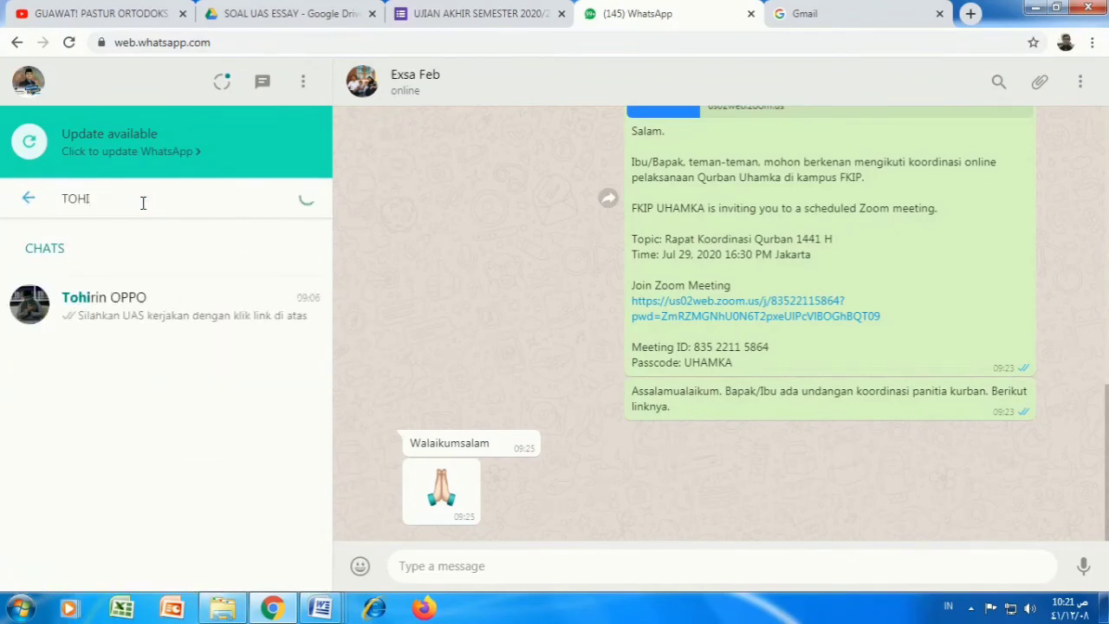
pyautogui.click(151, 316)
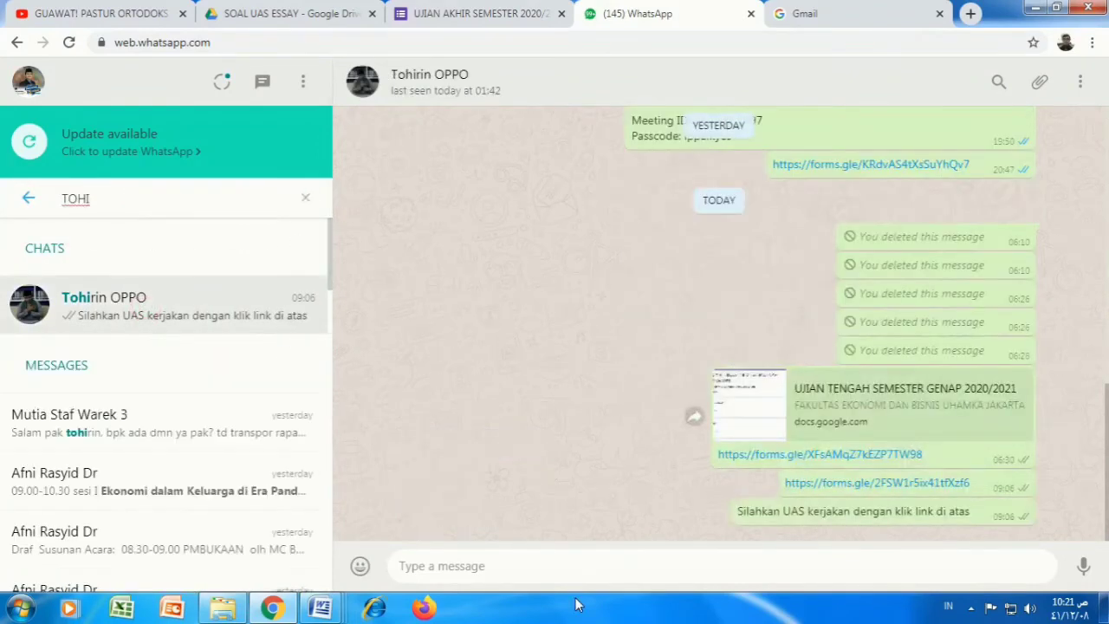
pyautogui.rightClick(488, 563)
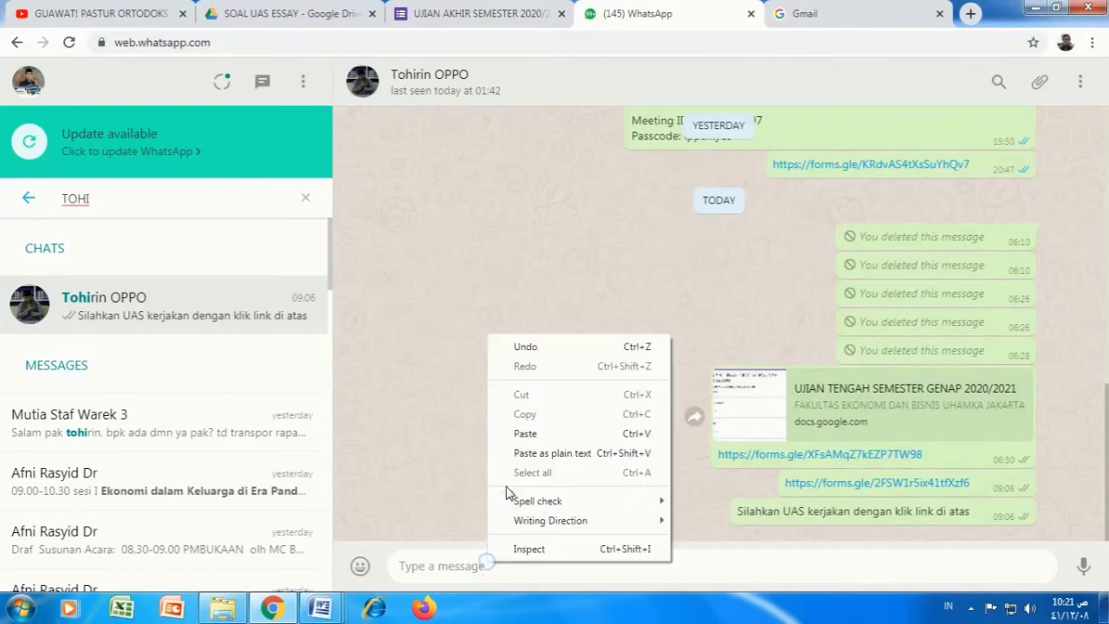
pyautogui.click(524, 434)
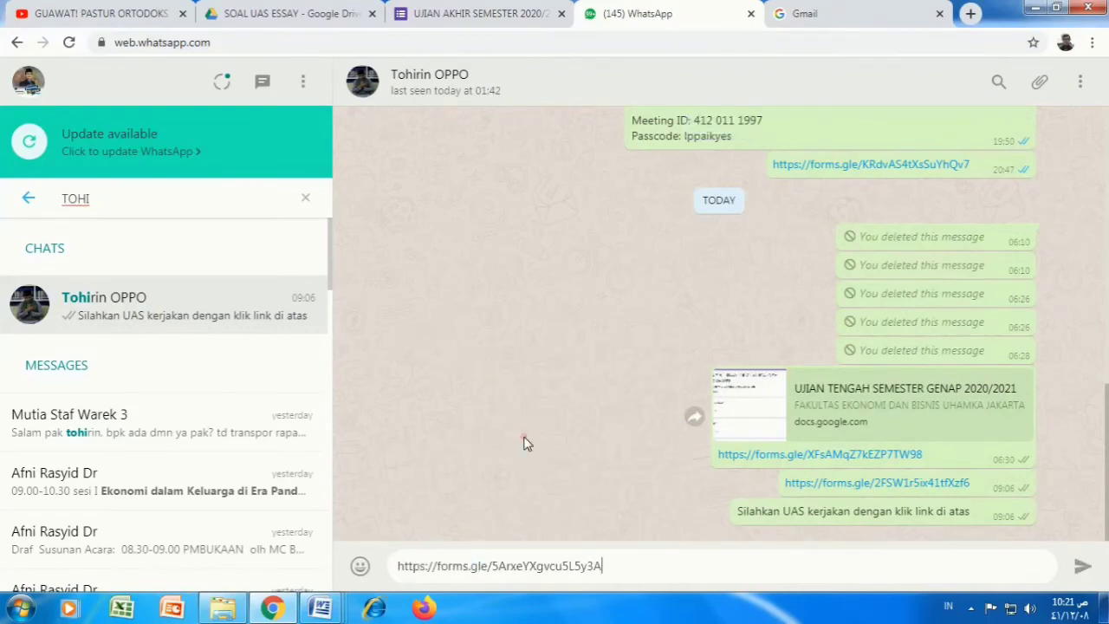
pyautogui.click(1078, 568)
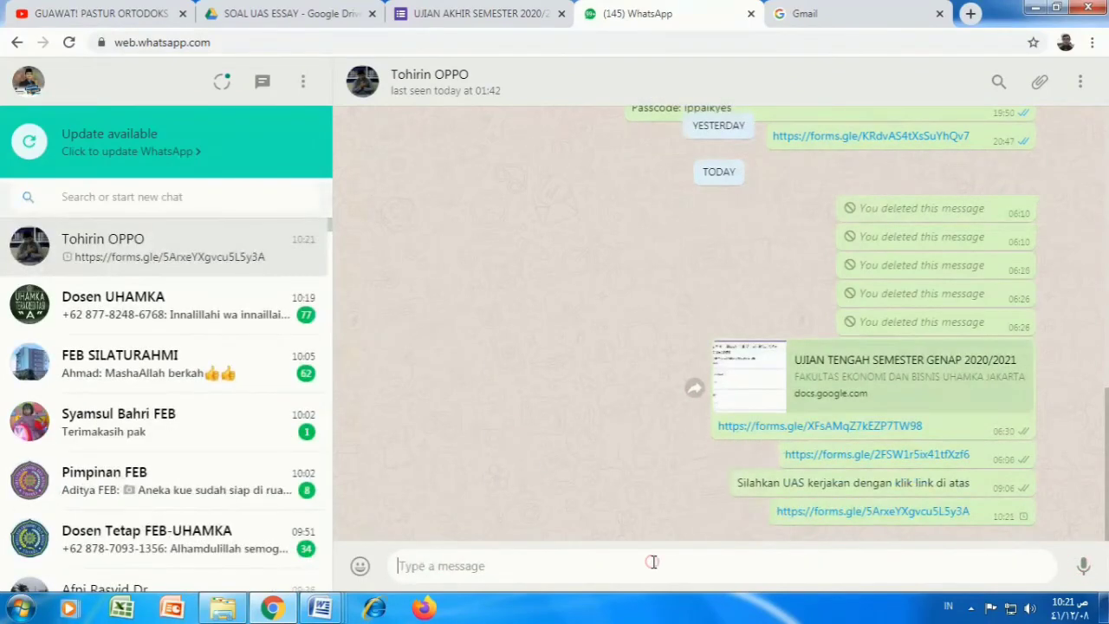
# Step: Send the message 'Silahkan teman-teman kerjakan UAS melalui link di atas'
pyautogui.write('Silahkan teman-te')
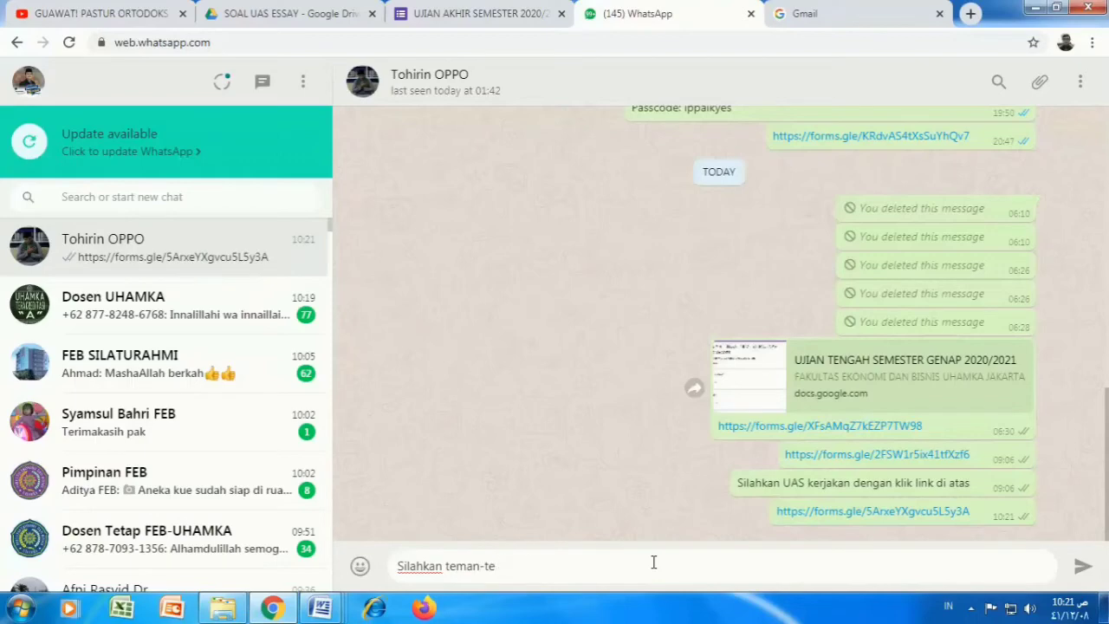
pyautogui.write('man kerjakan UAS ')
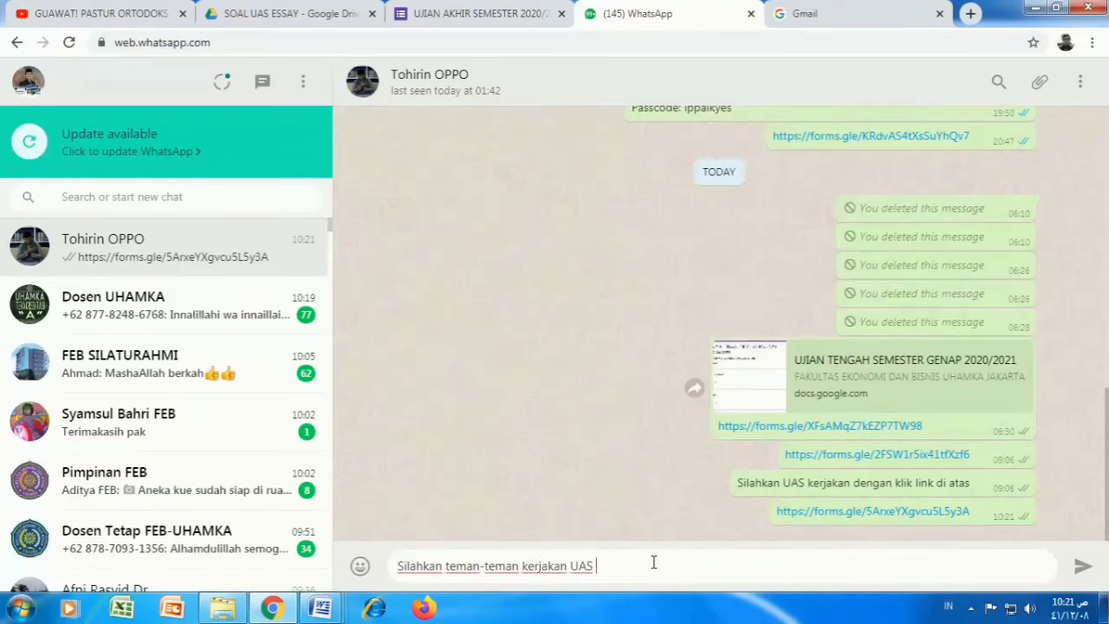
pyautogui.write('melalui link di atas')
pyautogui.click(1080, 572)
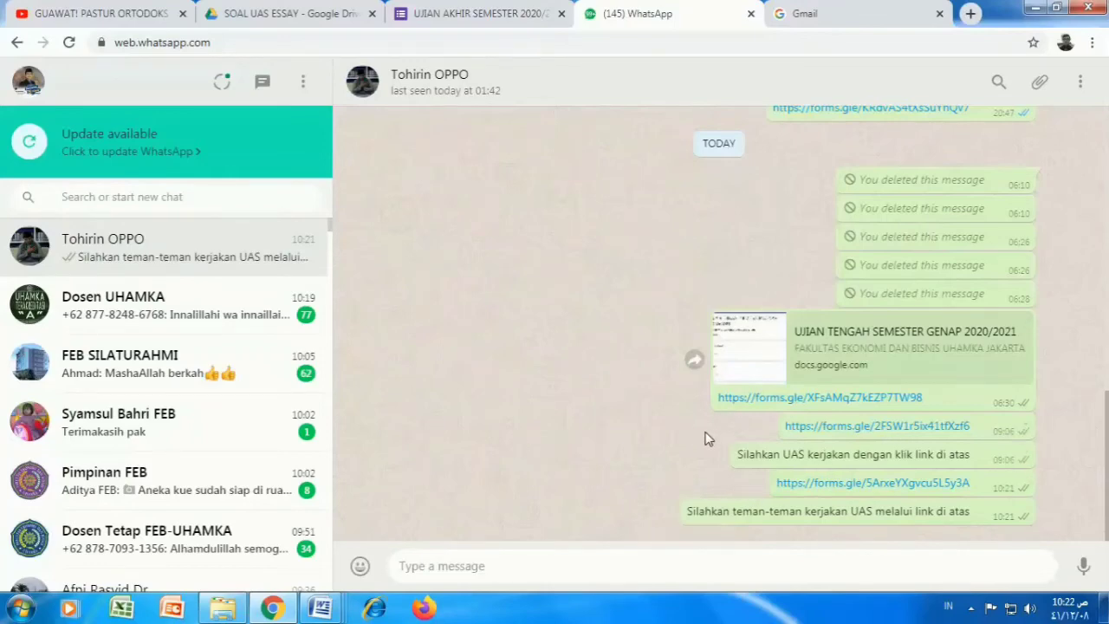
# Step: Open the shared forms.gle exam link, look through it, and begin entering the respondent's email address
pyautogui.click(838, 487)
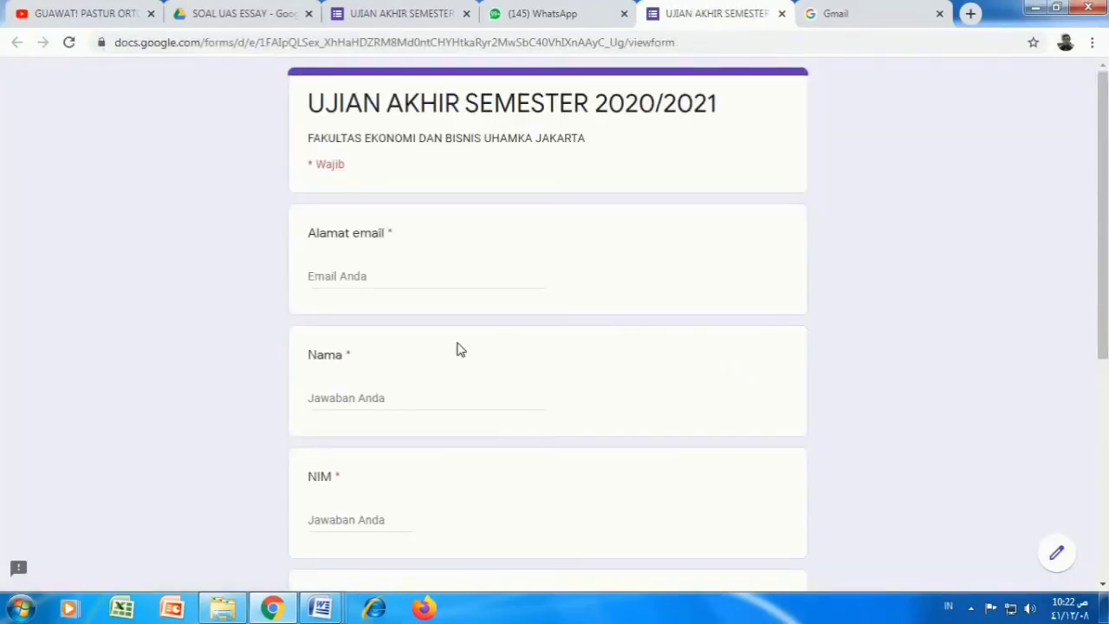
pyautogui.scroll(-1, 503, 346)
pyautogui.scroll(-4, 502, 347)
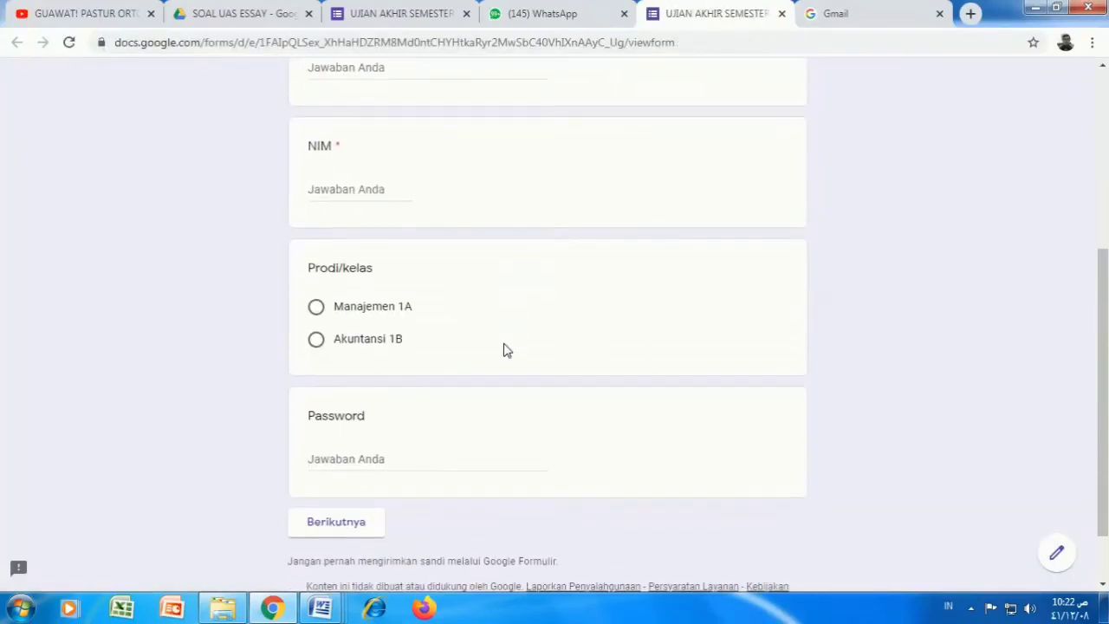
pyautogui.scroll(5, 507, 351)
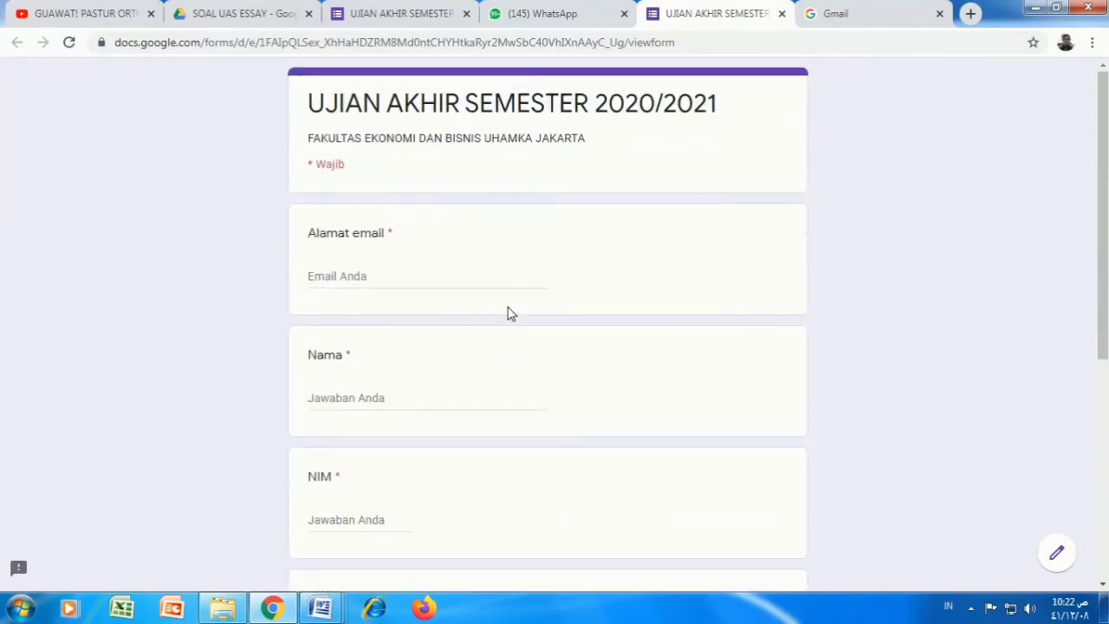
pyautogui.scroll(-4, 507, 347)
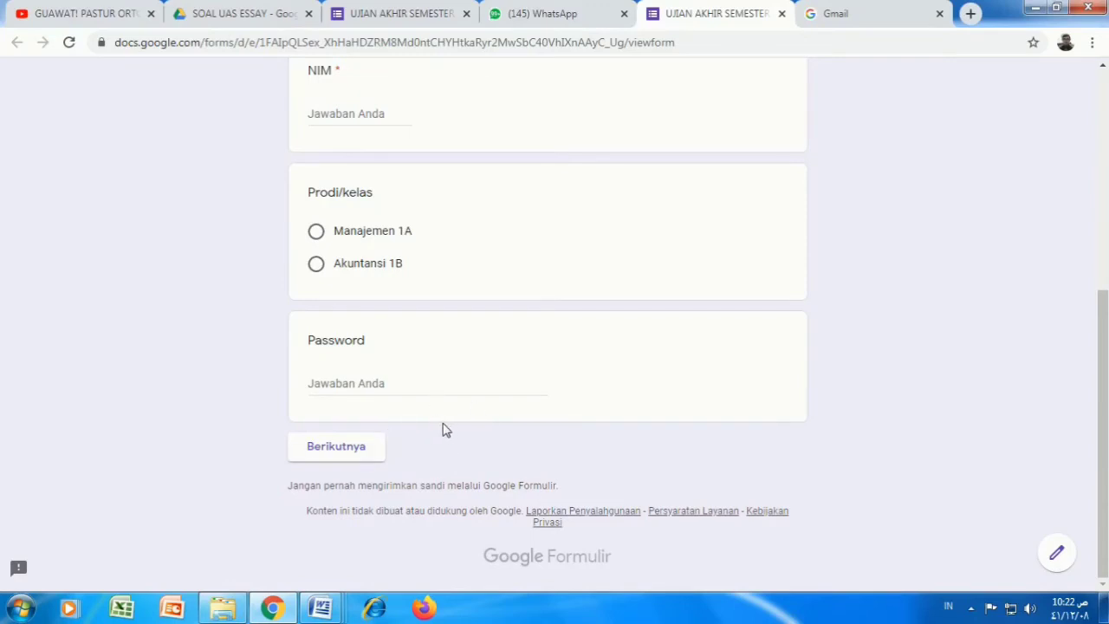
pyautogui.scroll(5, 494, 375)
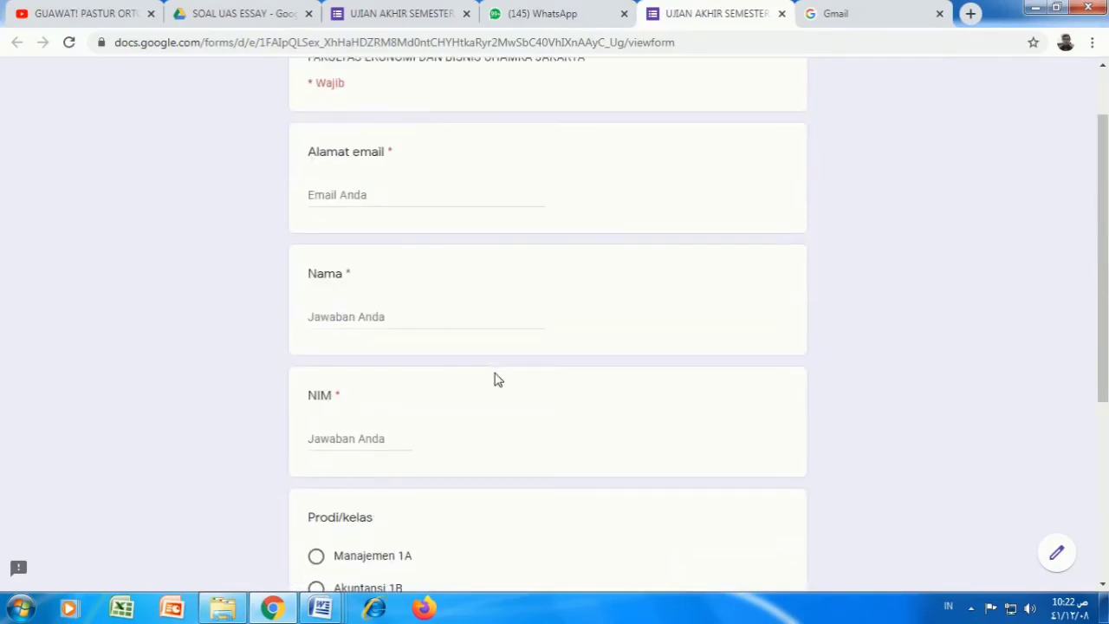
pyautogui.click(341, 276)
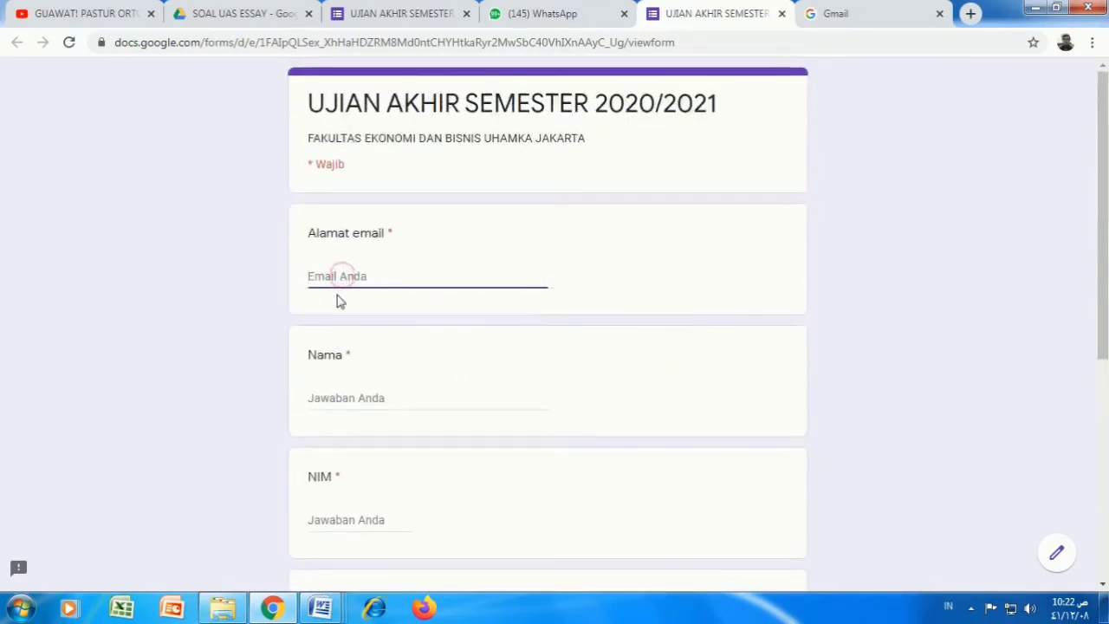
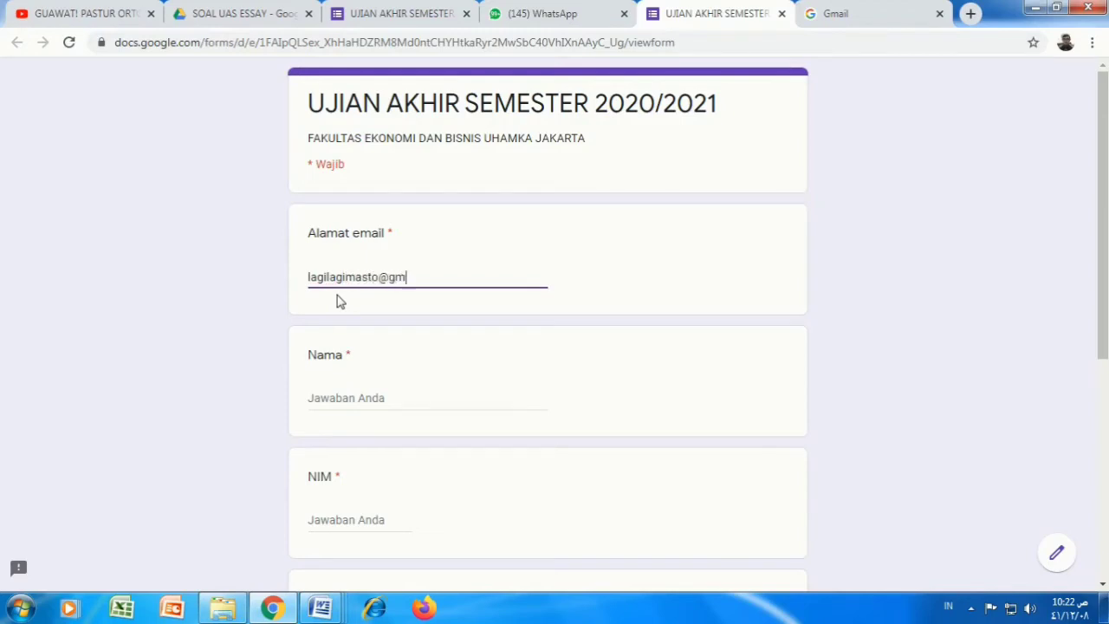
# Step: Fill in the respondent's name and NIM, and choose class Manajemen 1A
pyautogui.click(332, 395)
pyautogui.write('T')
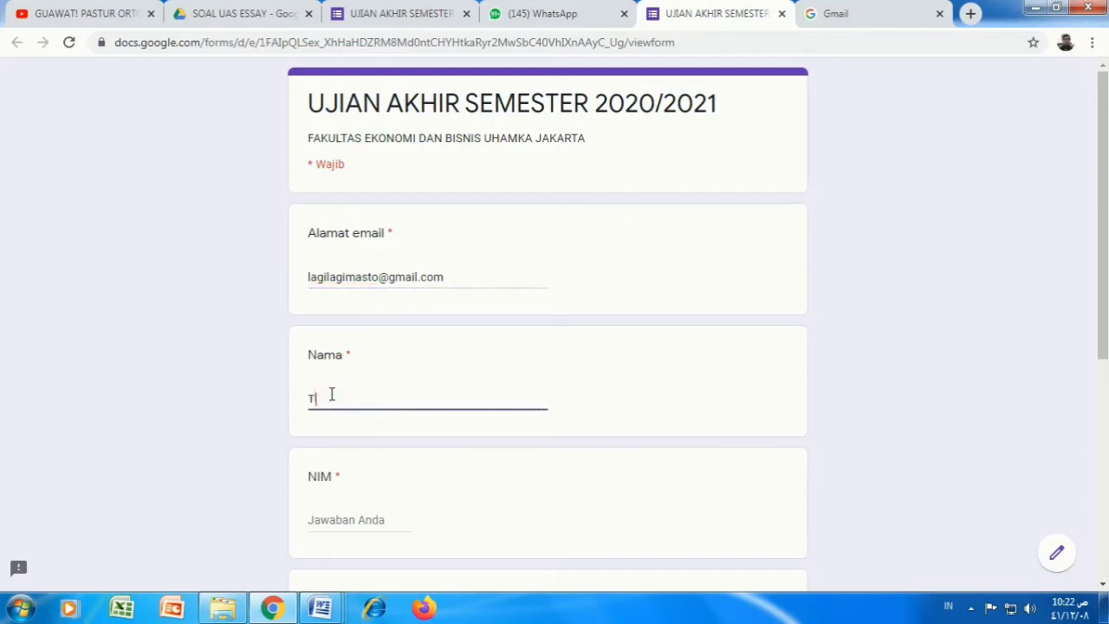
pyautogui.write('ohirin')
pyautogui.click(359, 513)
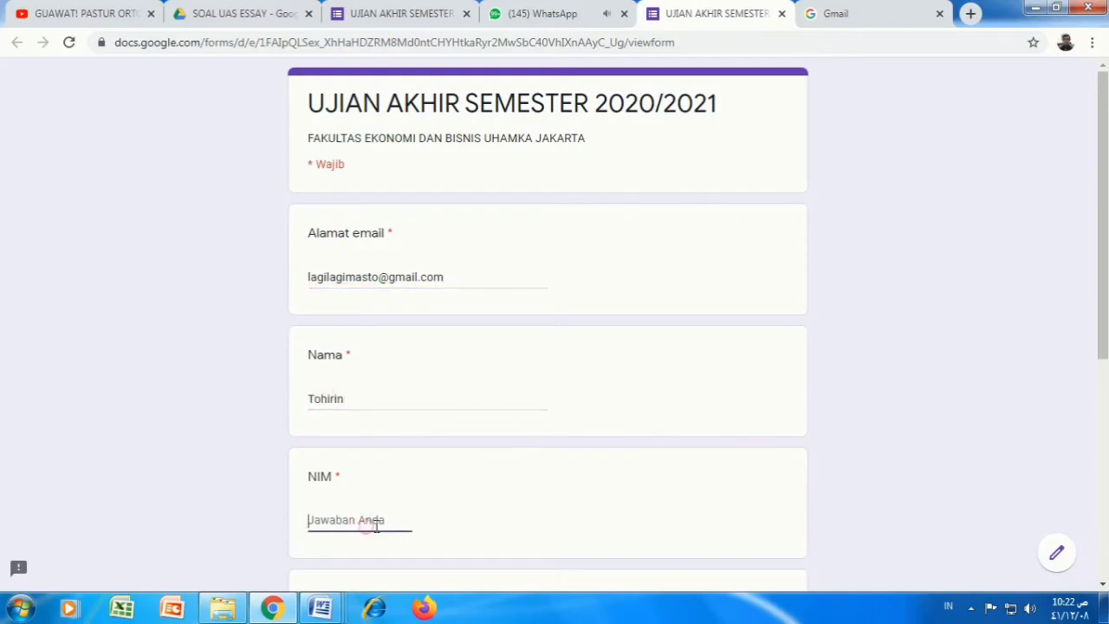
pyautogui.scroll(-3, 468, 515)
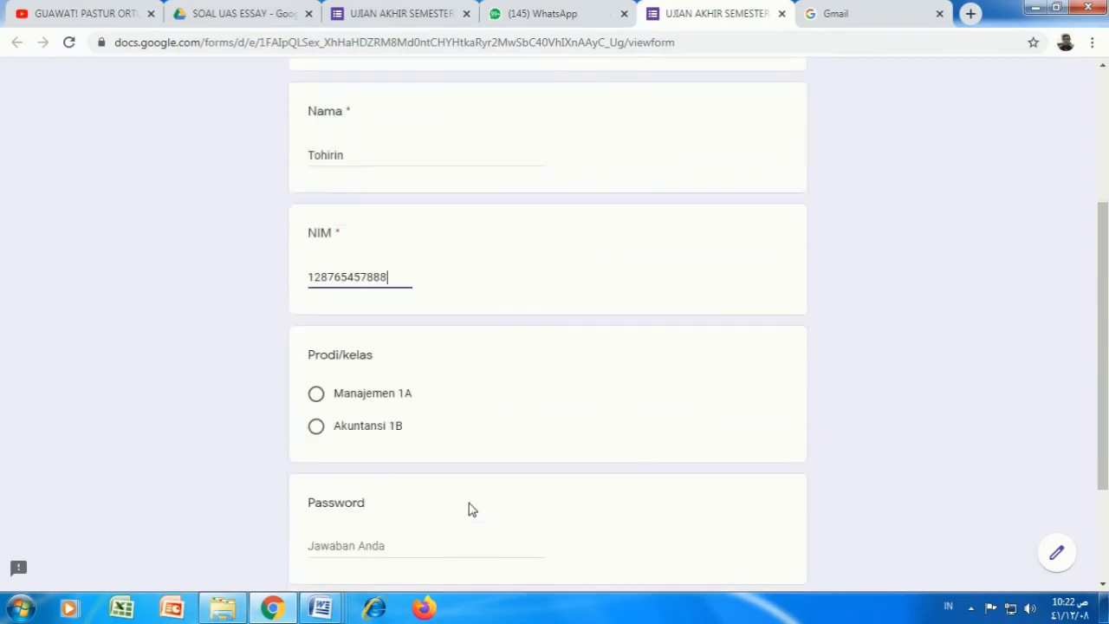
pyautogui.click(316, 395)
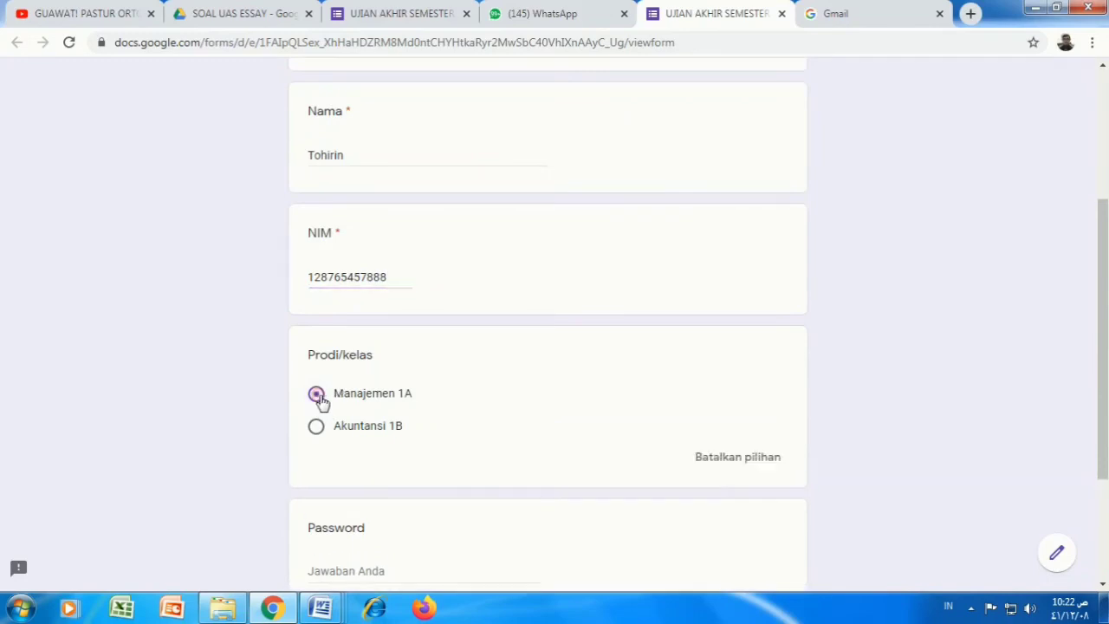
# Step: Enter the exam password, try to proceed, and begin fixing it after the 'Password Salah' error
pyautogui.scroll(-2, 382, 468)
pyautogui.click(359, 413)
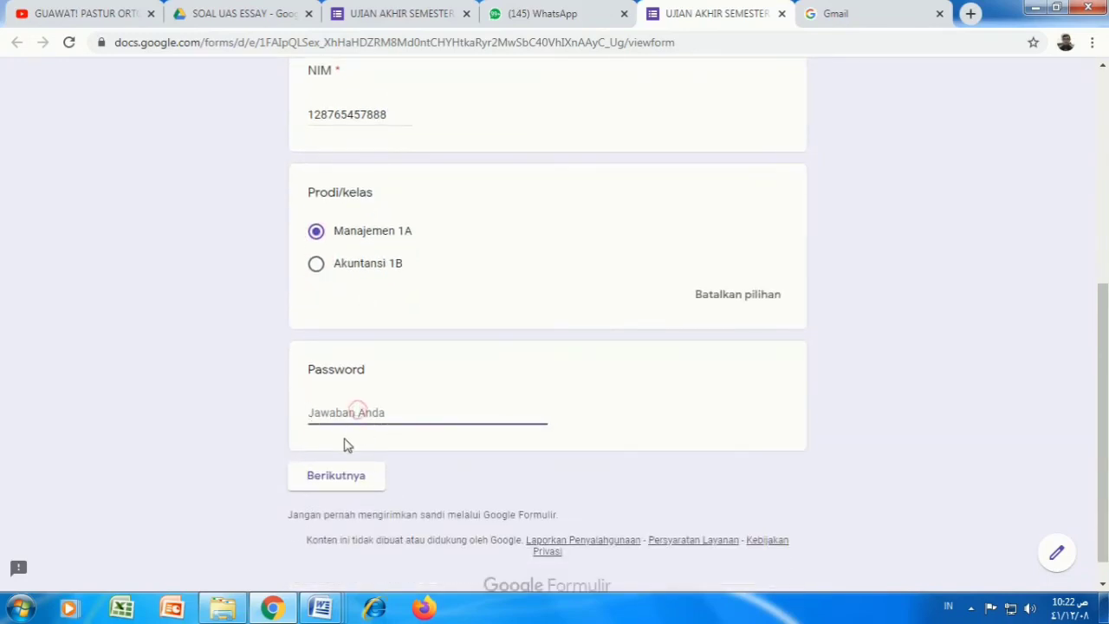
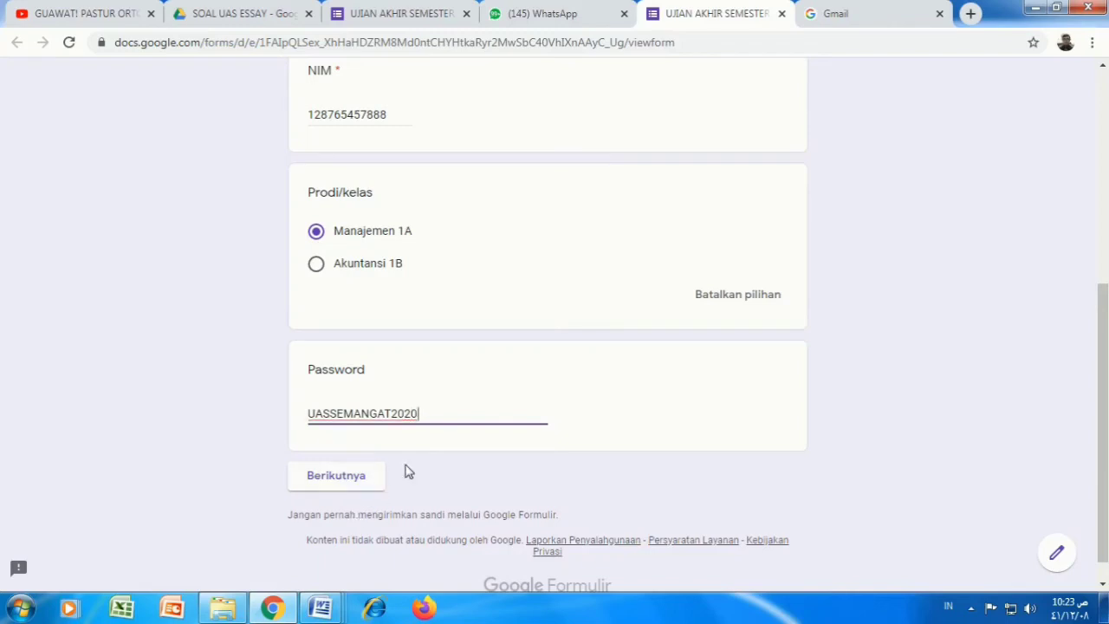
pyautogui.click(339, 479)
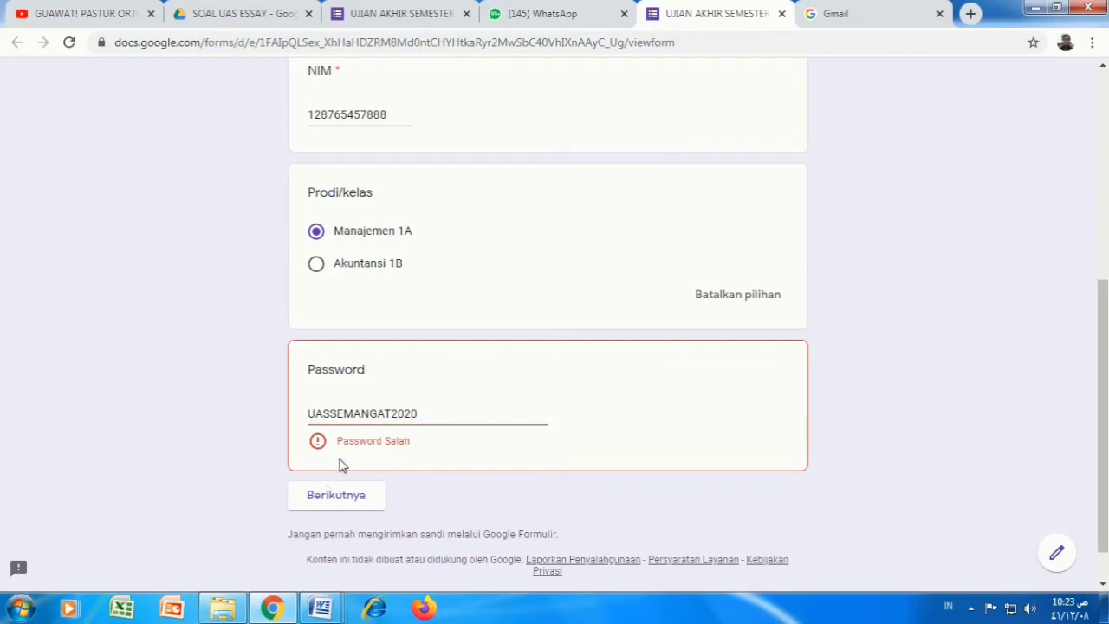
pyautogui.click(332, 414)
pyautogui.press('BackSpace')
pyautogui.press('BackSpace')
pyautogui.press('BackSpace')
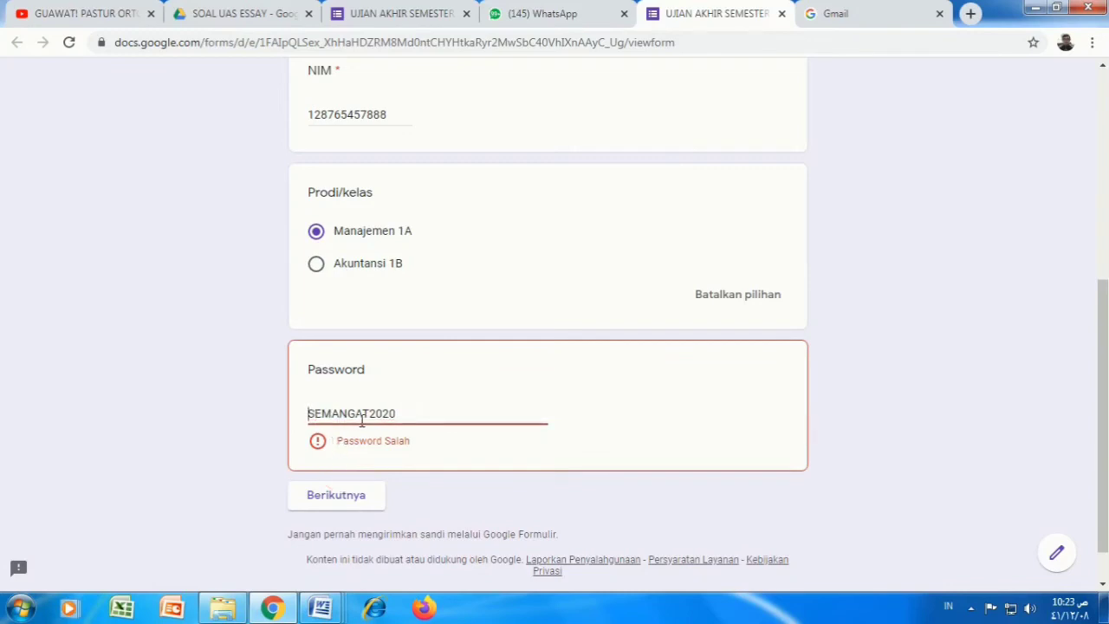
pyautogui.click(371, 414)
# Step: Finish correcting the password and advance to the essay questions section
pyautogui.click(351, 478)
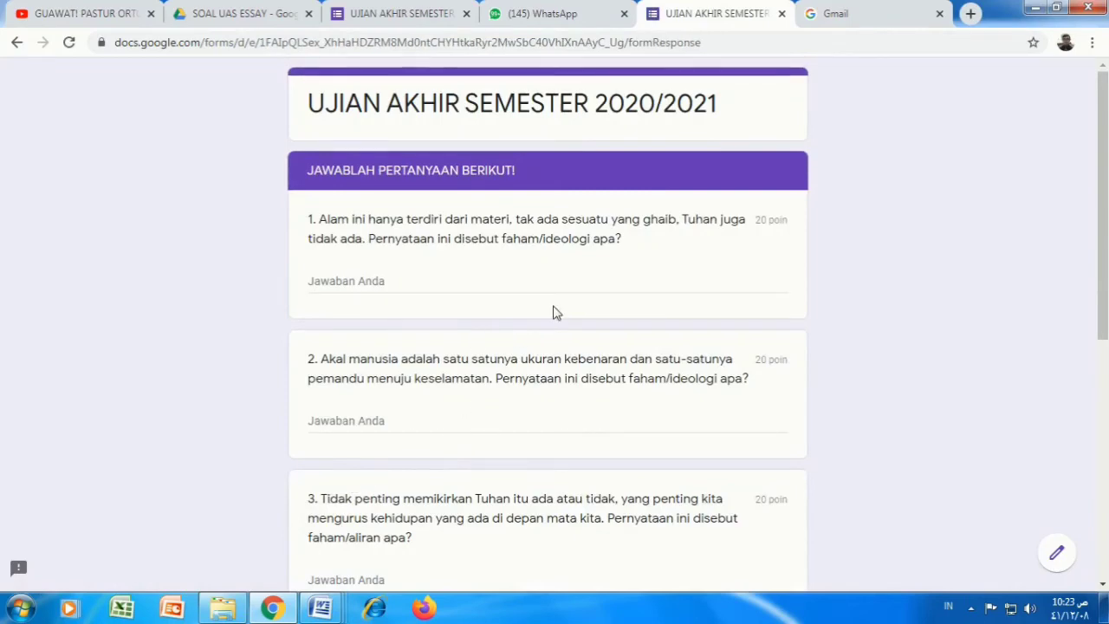
pyautogui.scroll(-5, 589, 314)
pyautogui.scroll(5, 592, 318)
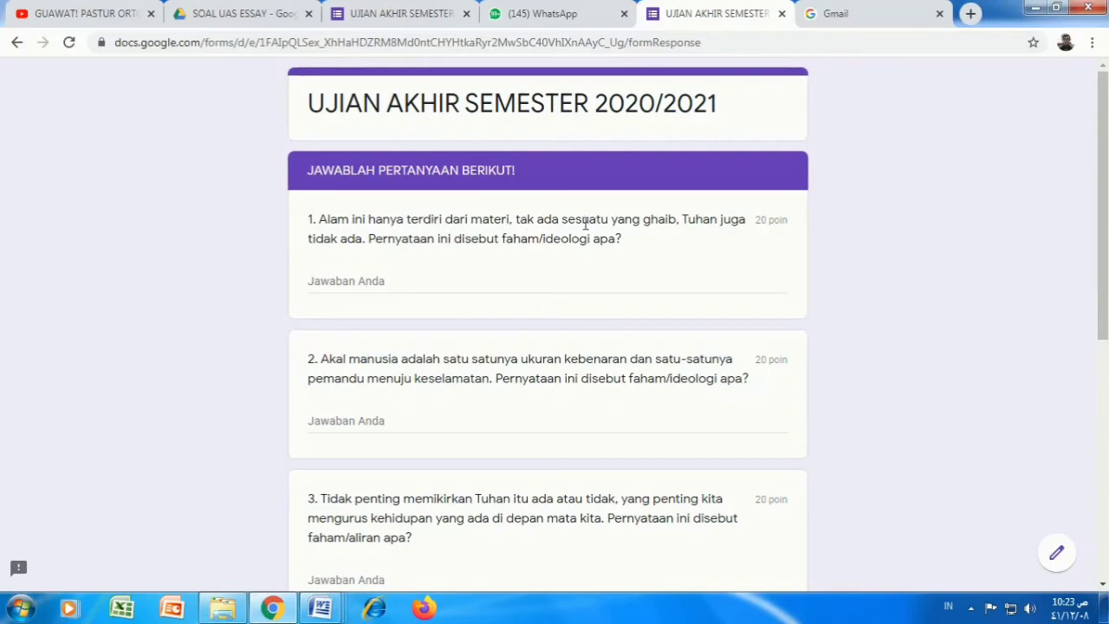
# Step: Answer question 1 with 'Materialisme' and question 2 with 'Rasionalisme'
pyautogui.click(393, 280)
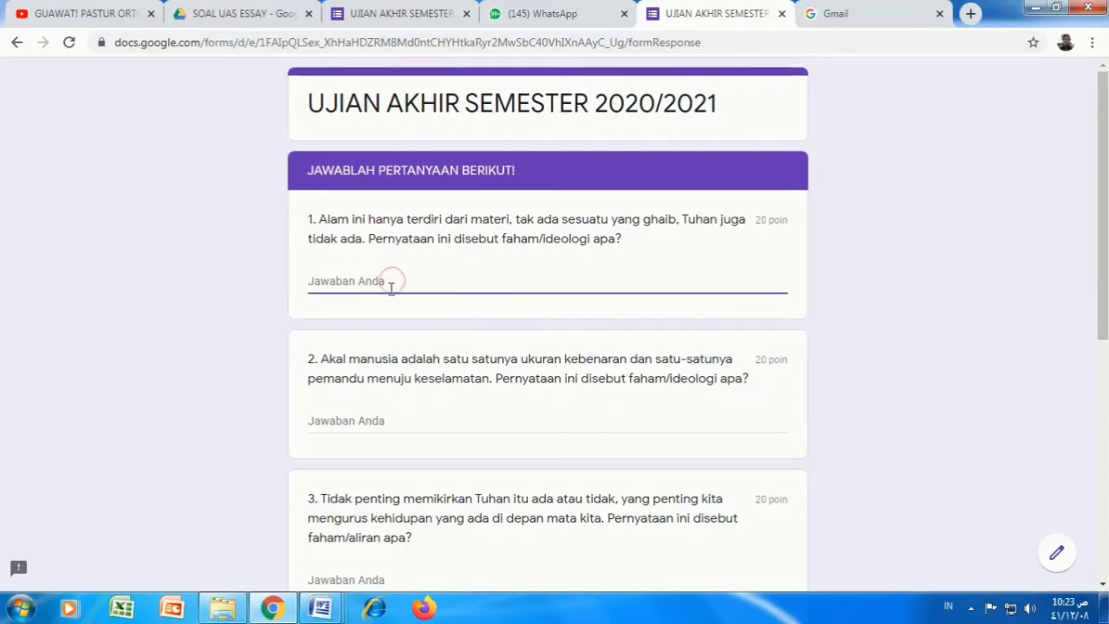
pyautogui.write('mAT')
pyautogui.press('BackSpace')
pyautogui.press('BackSpace')
pyautogui.press('BackSpace')
pyautogui.write('Materialisme')
pyautogui.click(389, 420)
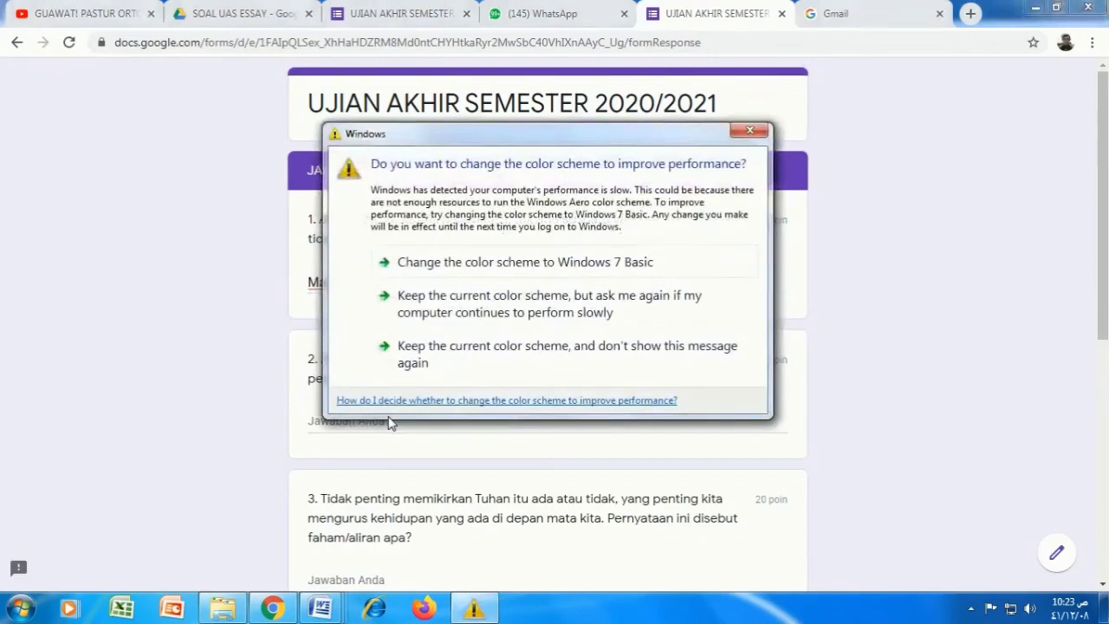
pyautogui.click(736, 135)
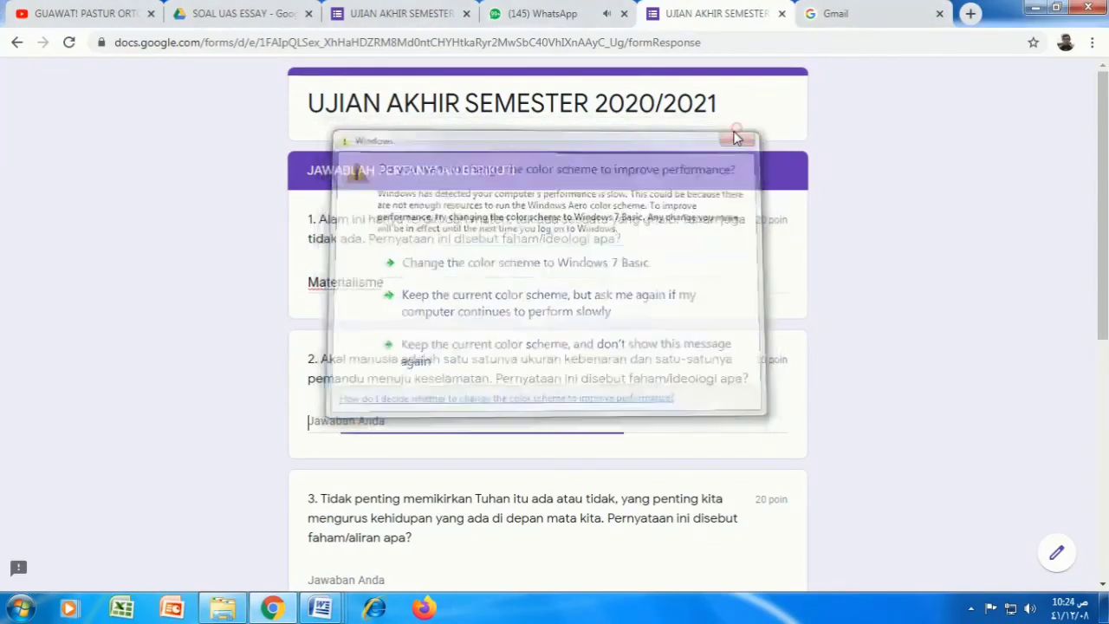
pyautogui.write('R')
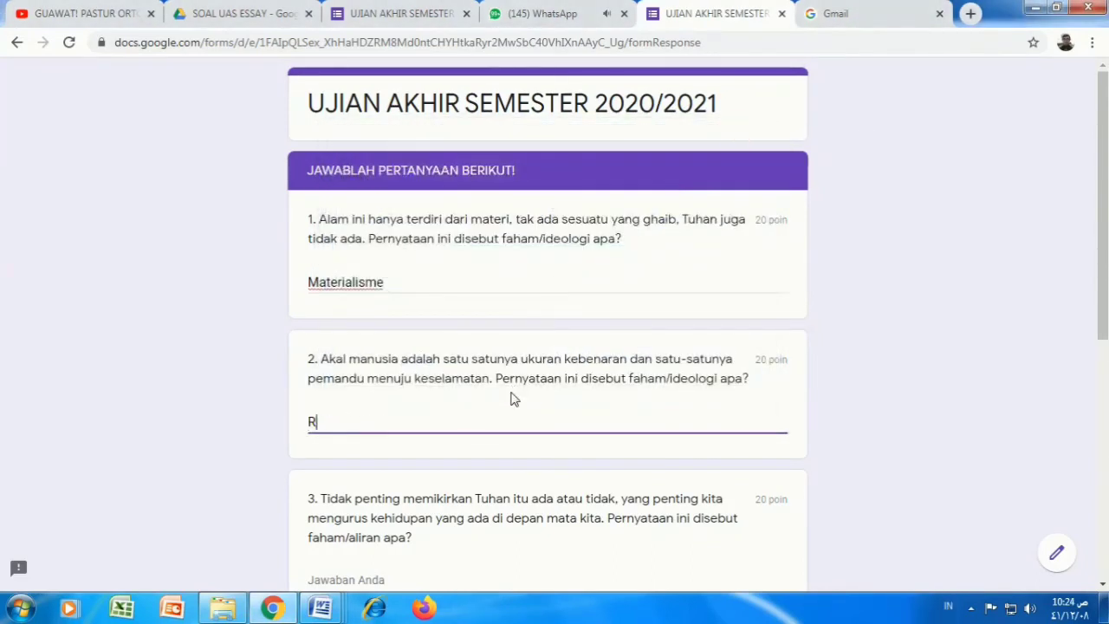
pyautogui.write('asionalisme')
# Step: Answer question 3 with 'Bingung' and question 4 with 'Ideologi atehisme'
pyautogui.scroll(-2, 503, 394)
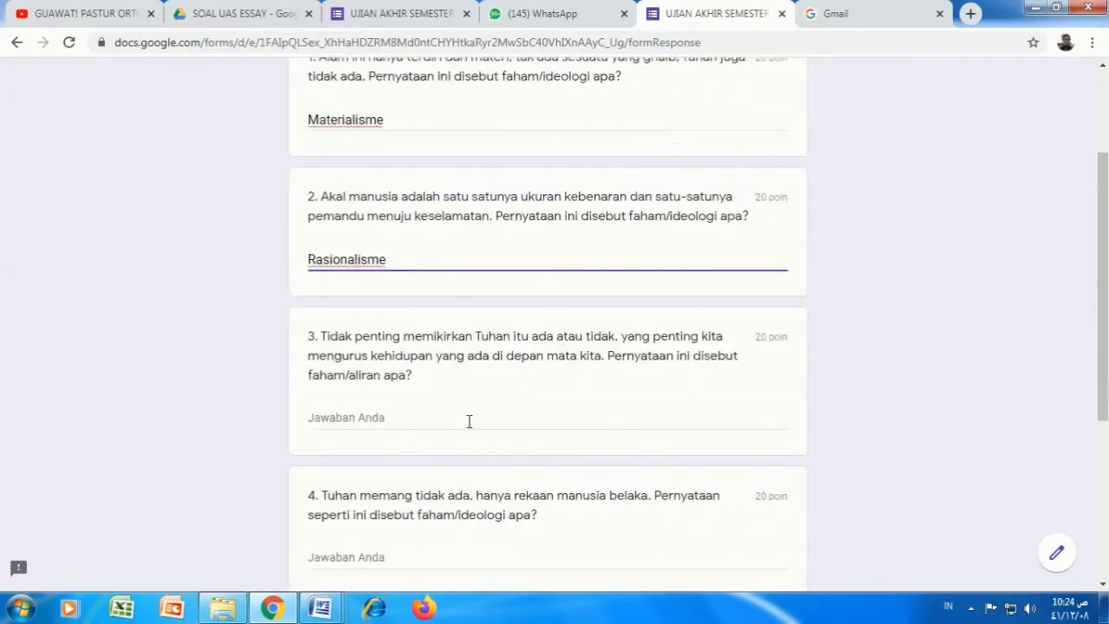
pyautogui.click(422, 420)
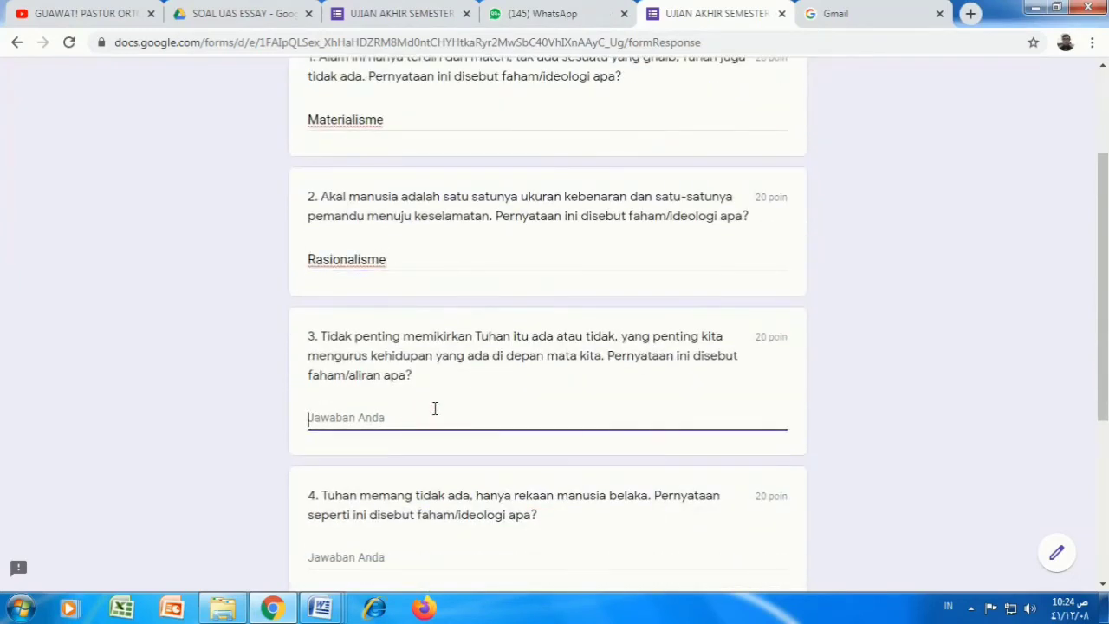
pyautogui.write('Bingu')
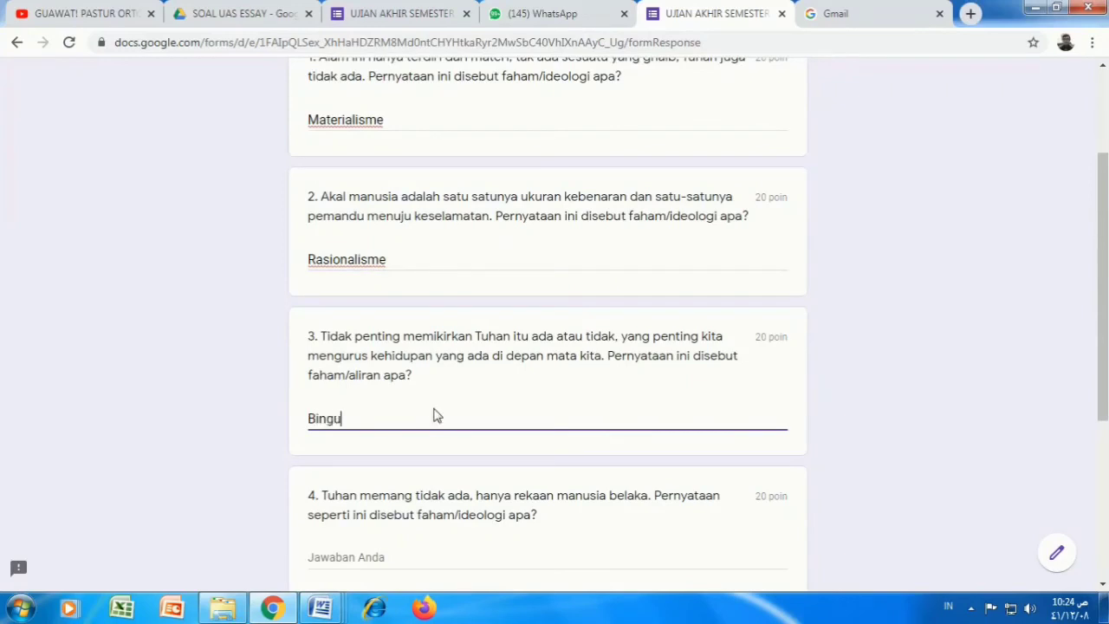
pyautogui.write('ng')
pyautogui.scroll(-1, 397, 417)
pyautogui.scroll(-1, 413, 463)
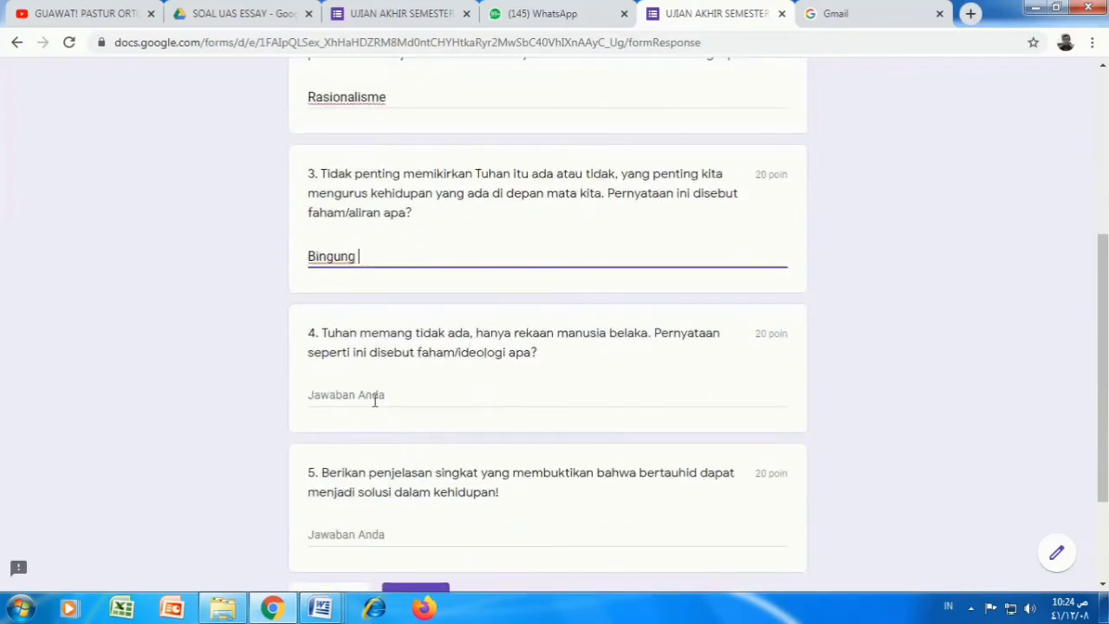
pyautogui.click(373, 395)
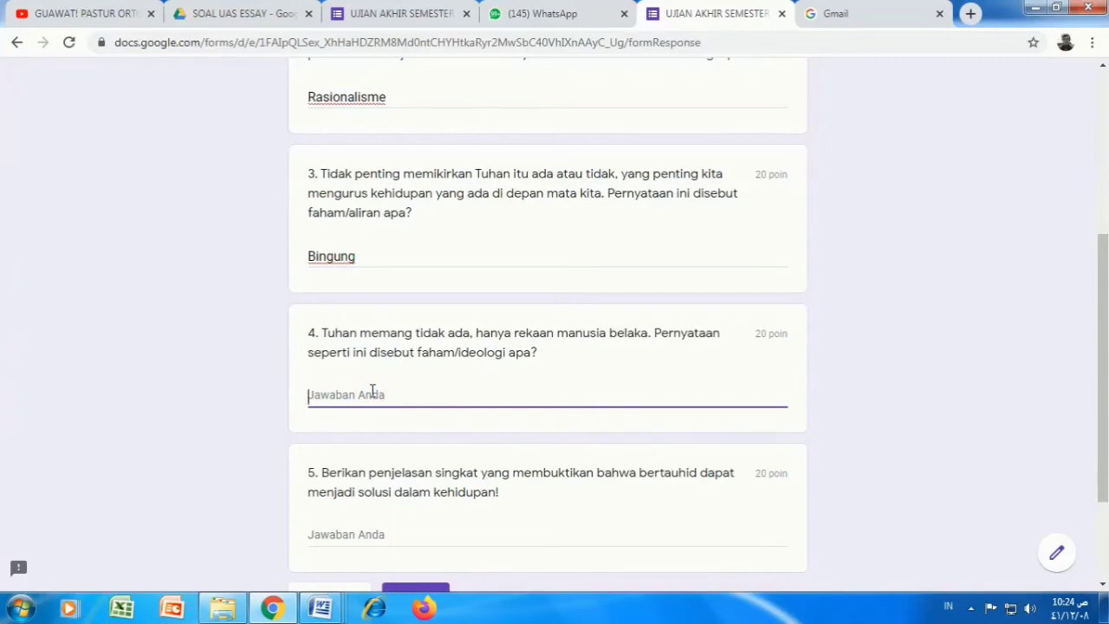
pyautogui.write('Ideologi atchisme')
# Step: Answer question 5 with 'Orang yang bertauhid mendapat pertolongan Allah dalam hidupnya'
pyautogui.scroll(-1, 411, 509)
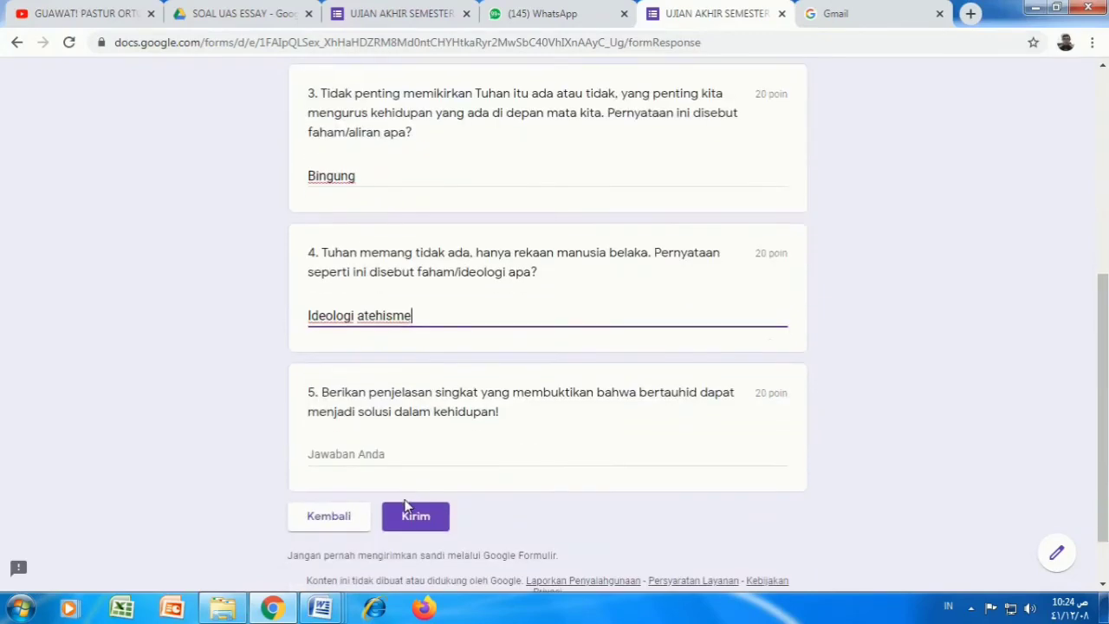
pyautogui.click(400, 450)
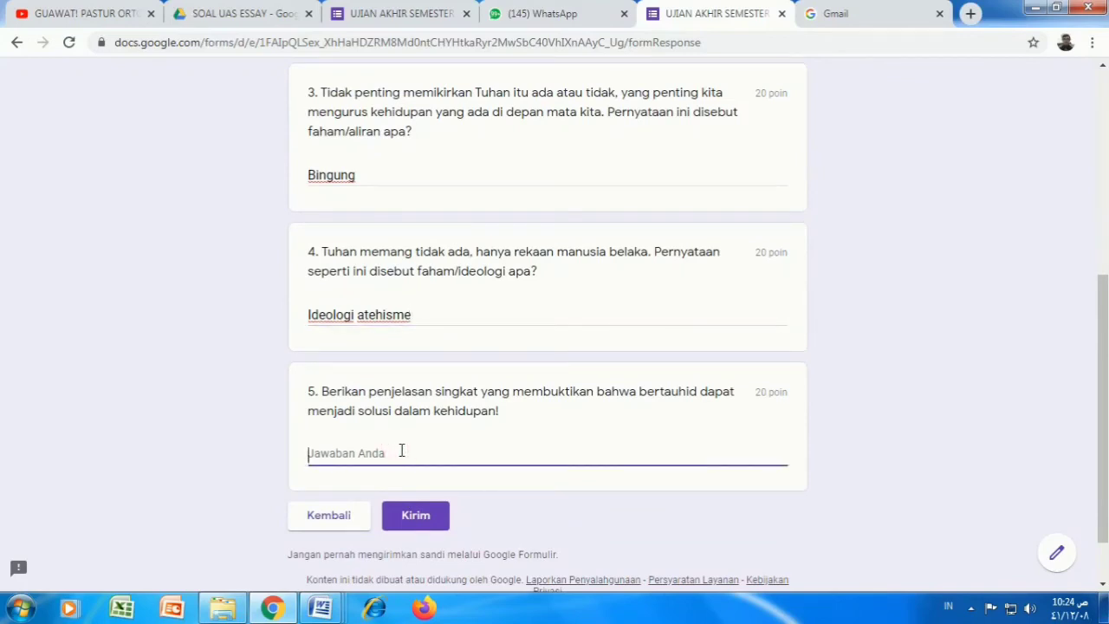
pyautogui.write('Orang yang ')
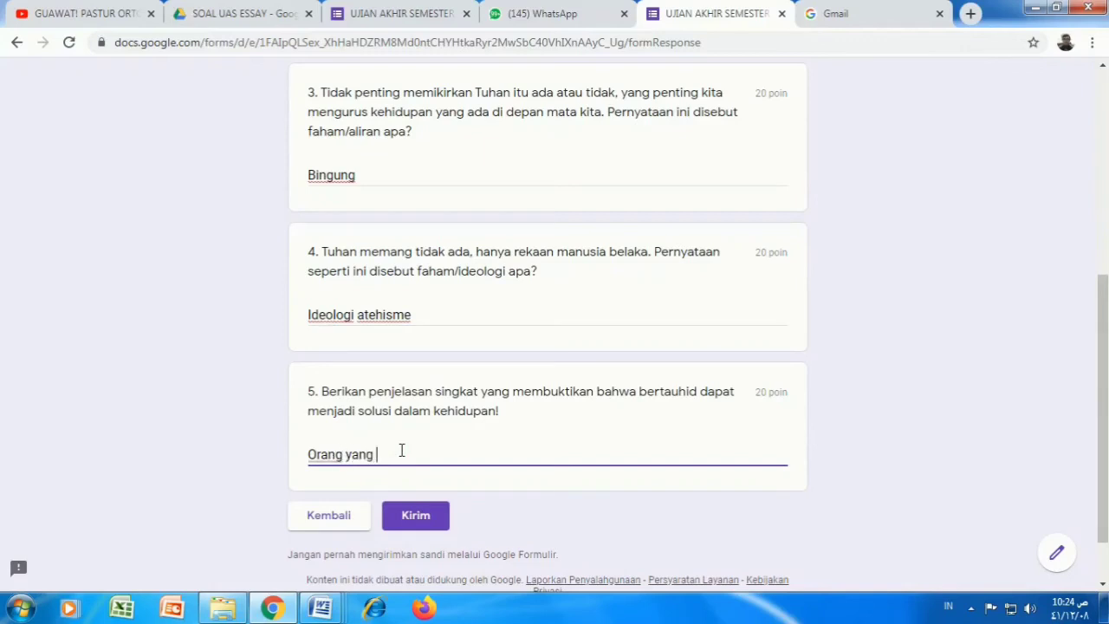
pyautogui.write('bertauhi')
pyautogui.write('d mendapat pertol')
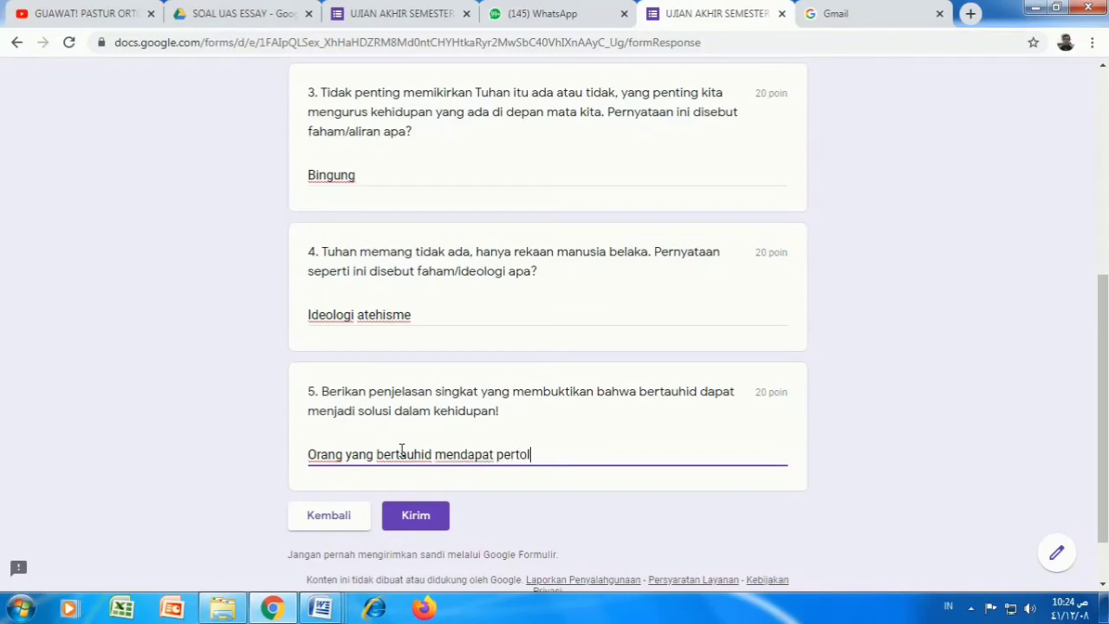
pyautogui.write('ongan ')
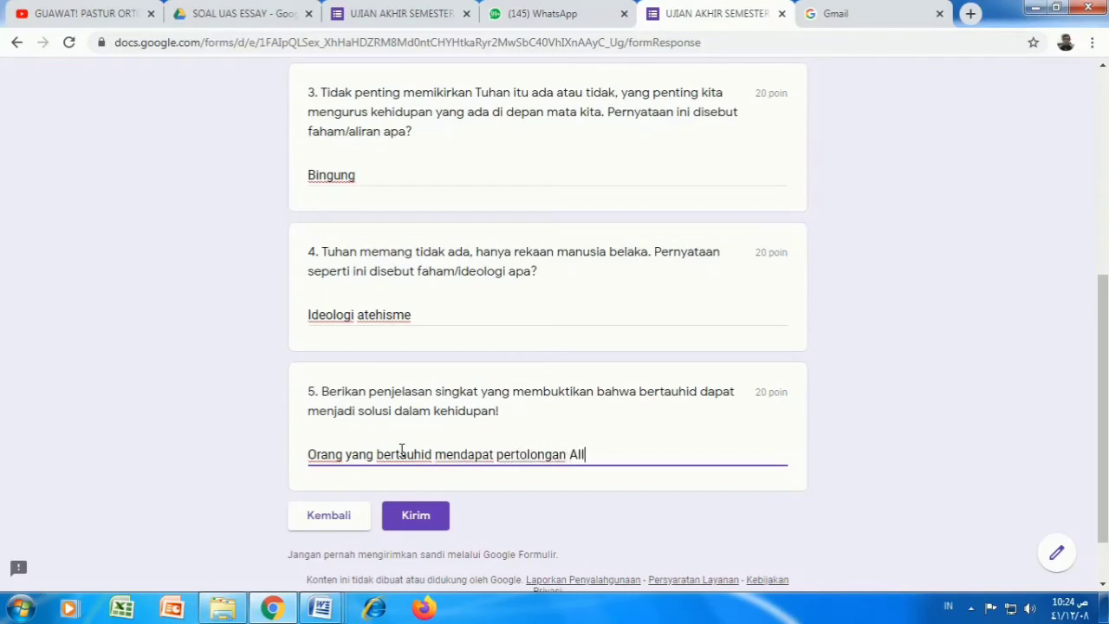
pyautogui.write('Allah dalam hidupnya')
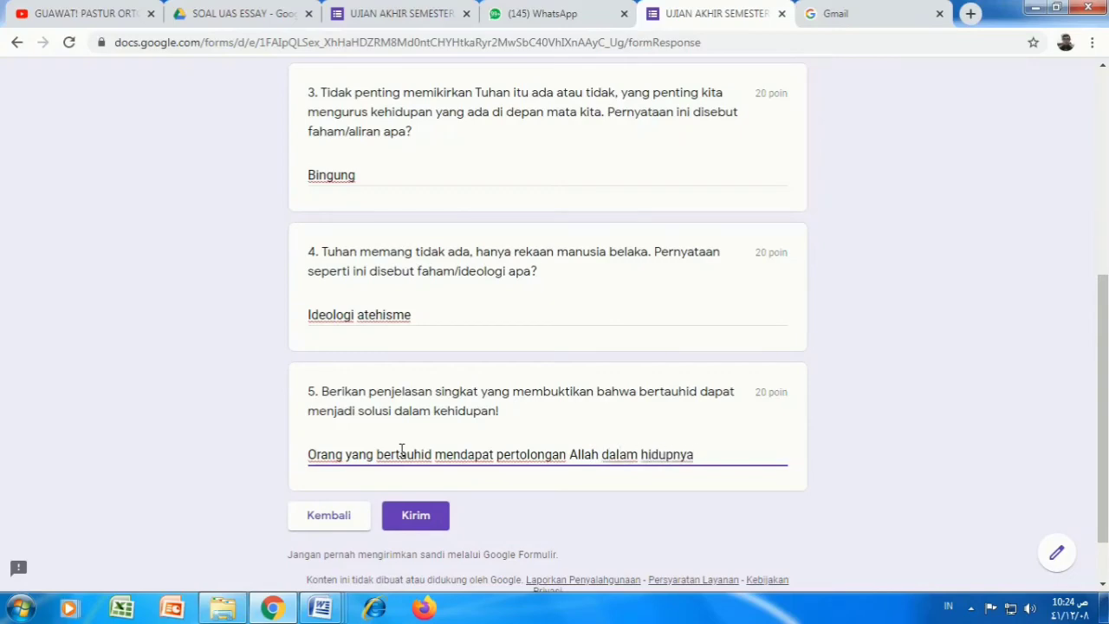
pyautogui.scroll(5, 476, 260)
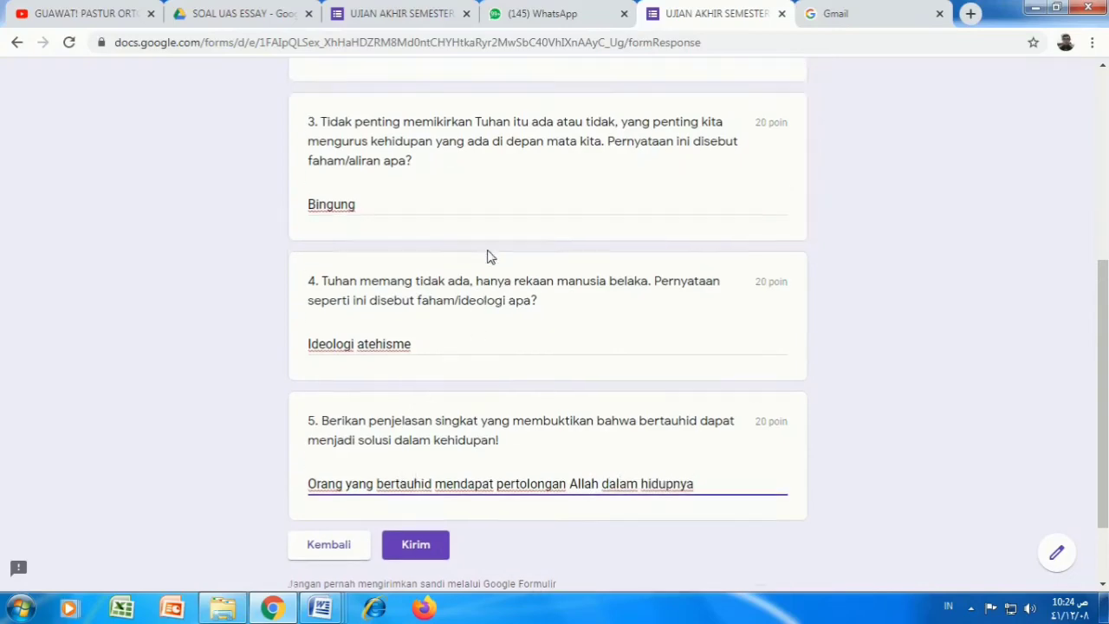
pyautogui.scroll(-3, 475, 247)
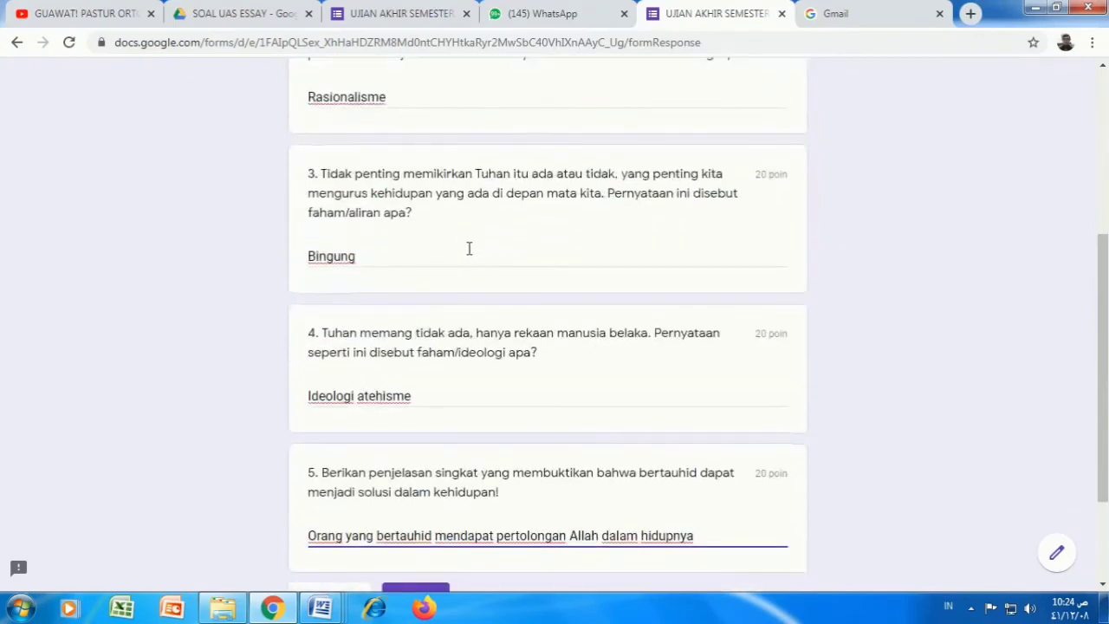
pyautogui.scroll(-2, 468, 248)
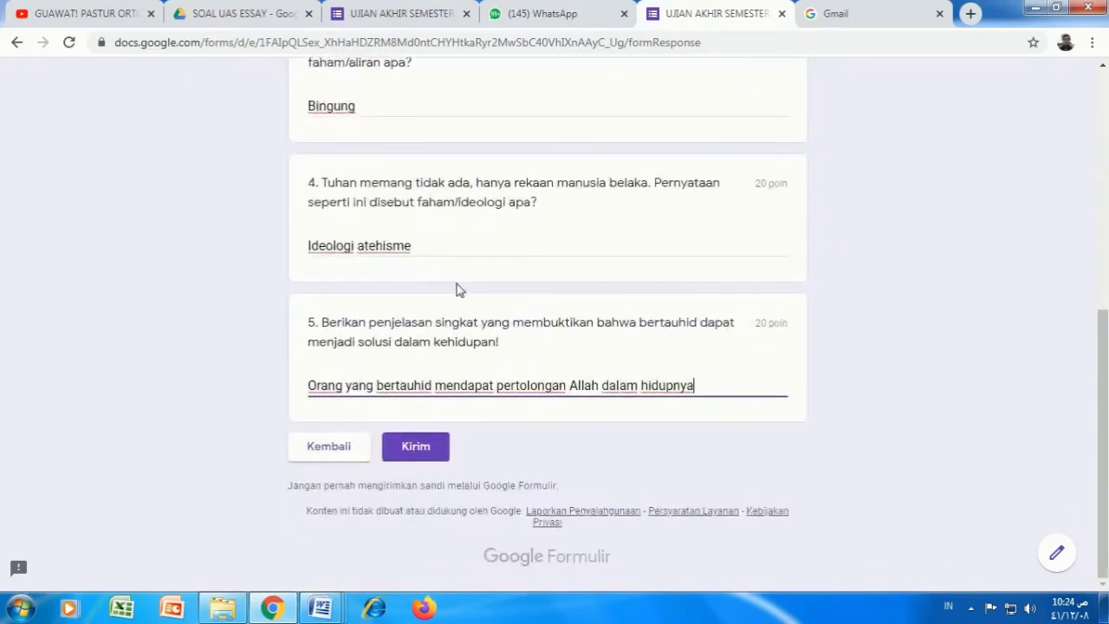
# Step: Submit the exam answers and switch to the SOAL UAS ESSAY Drive folder
pyautogui.click(414, 448)
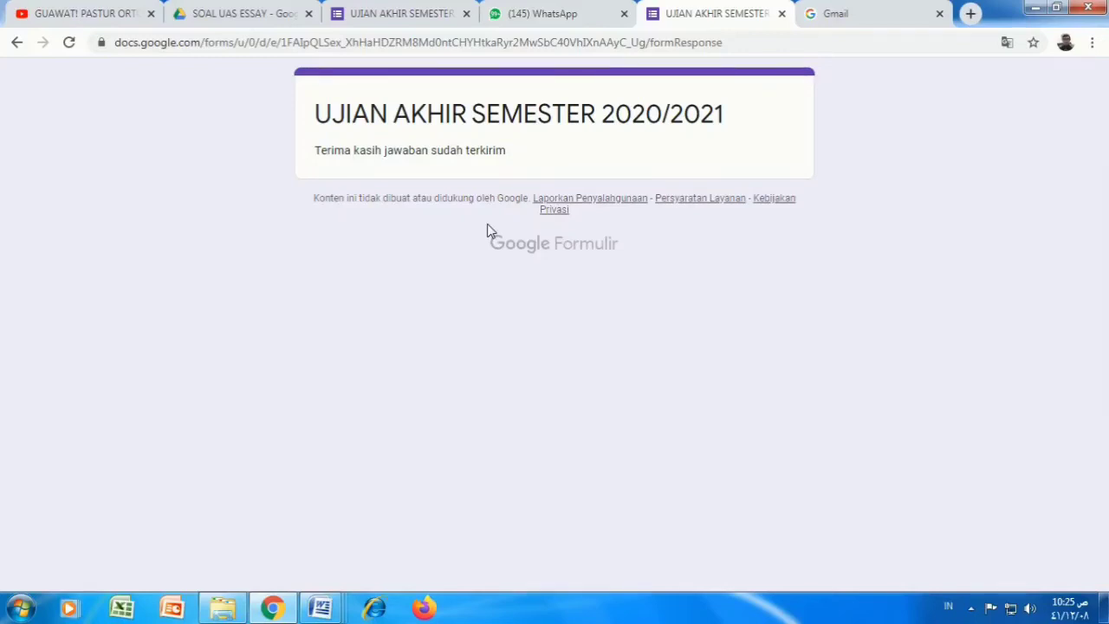
pyautogui.click(223, 19)
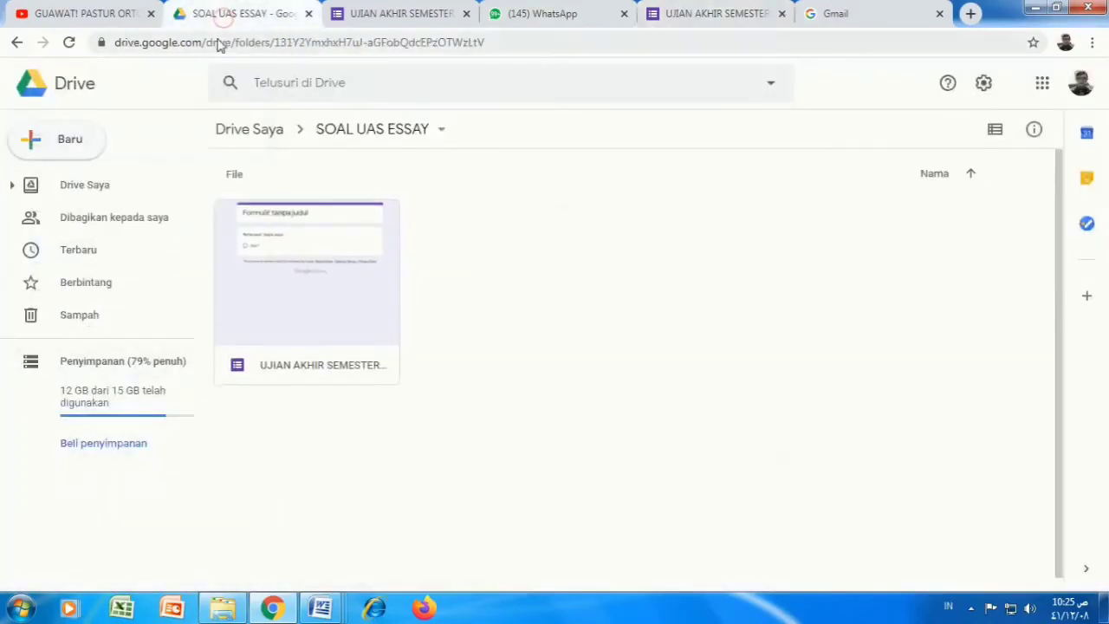
# Step: Return to My Drive and open the UJIAN AKHIR SEMESTER form from the SOAL UAS ESSAY folder
pyautogui.click(63, 157)
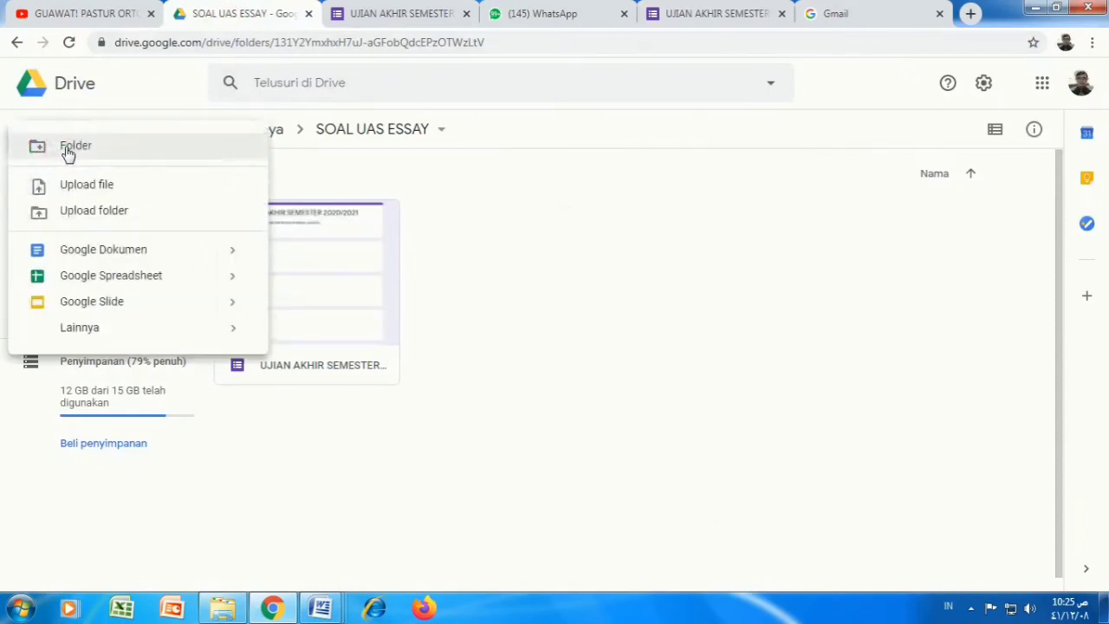
pyautogui.click(510, 206)
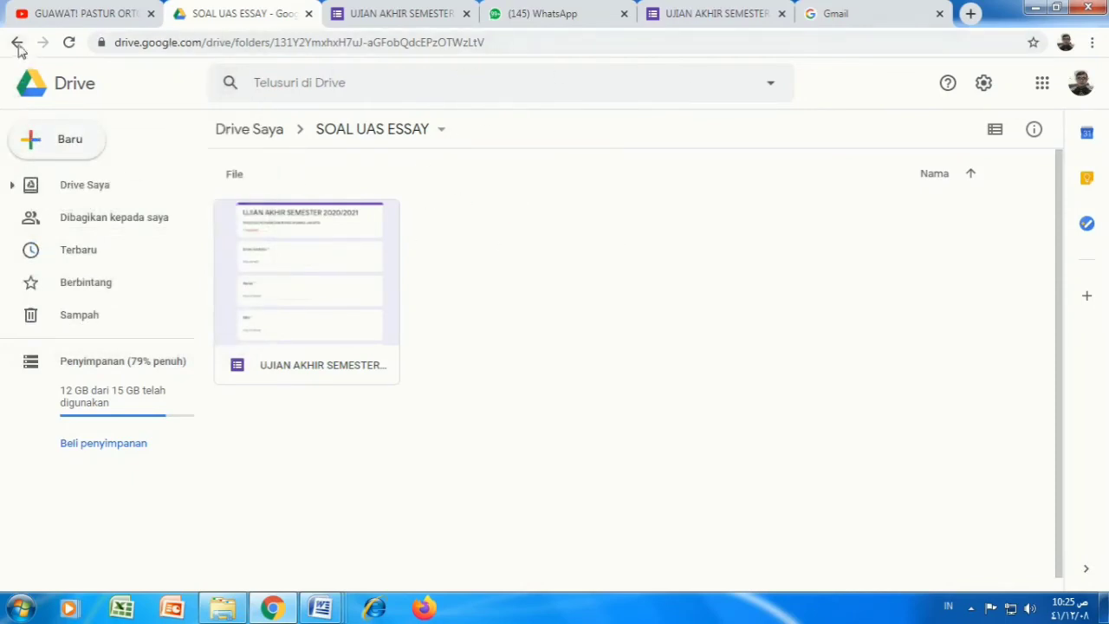
pyautogui.click(17, 42)
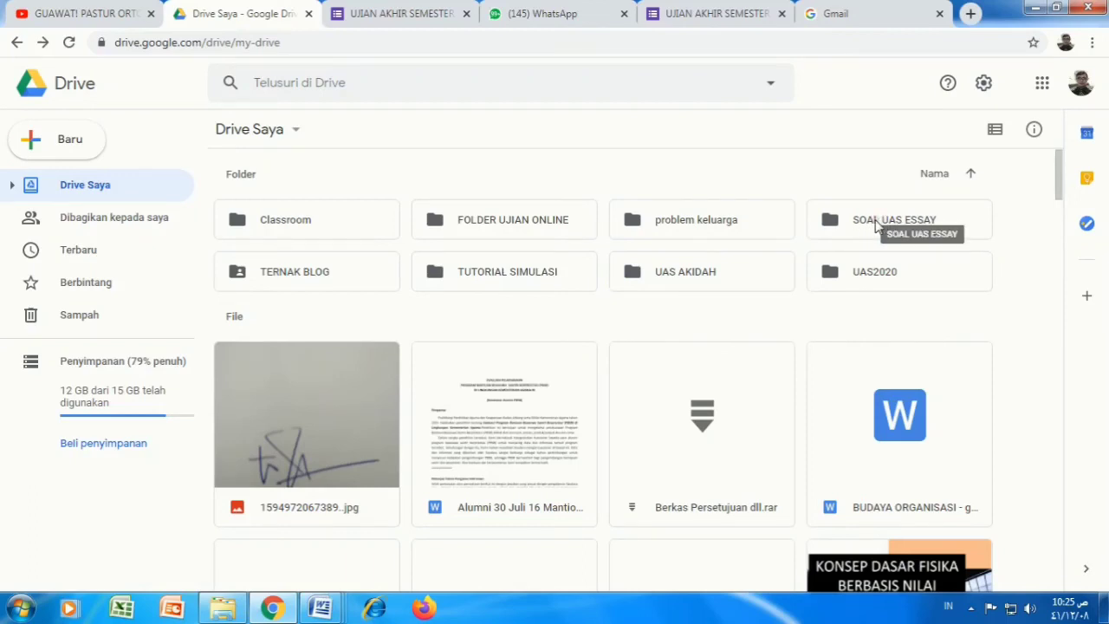
pyautogui.doubleClick(876, 224)
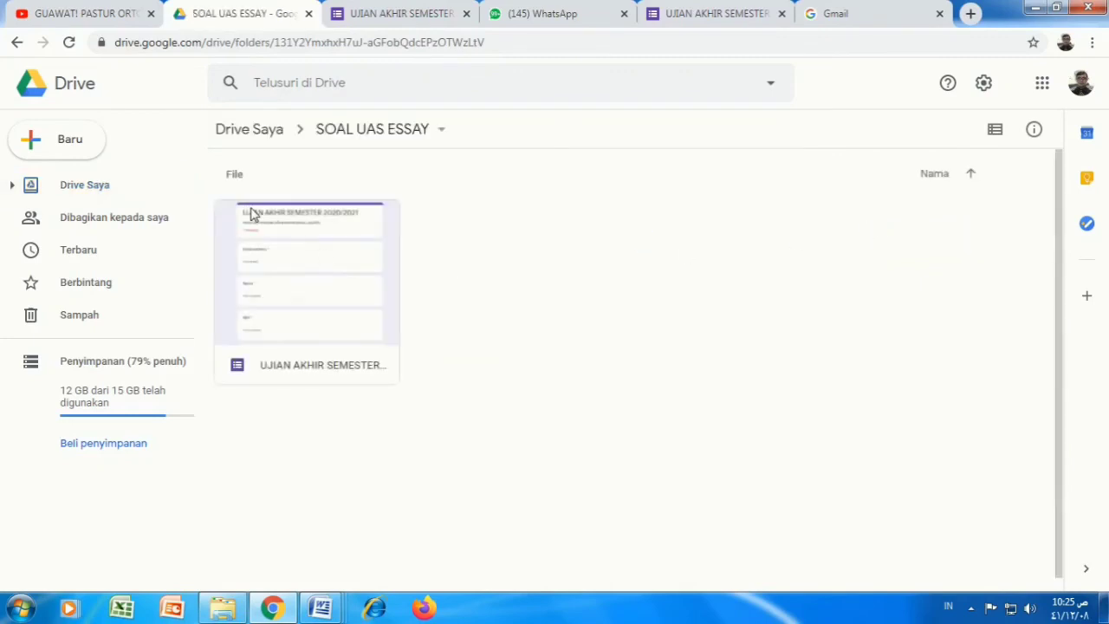
pyautogui.doubleClick(317, 338)
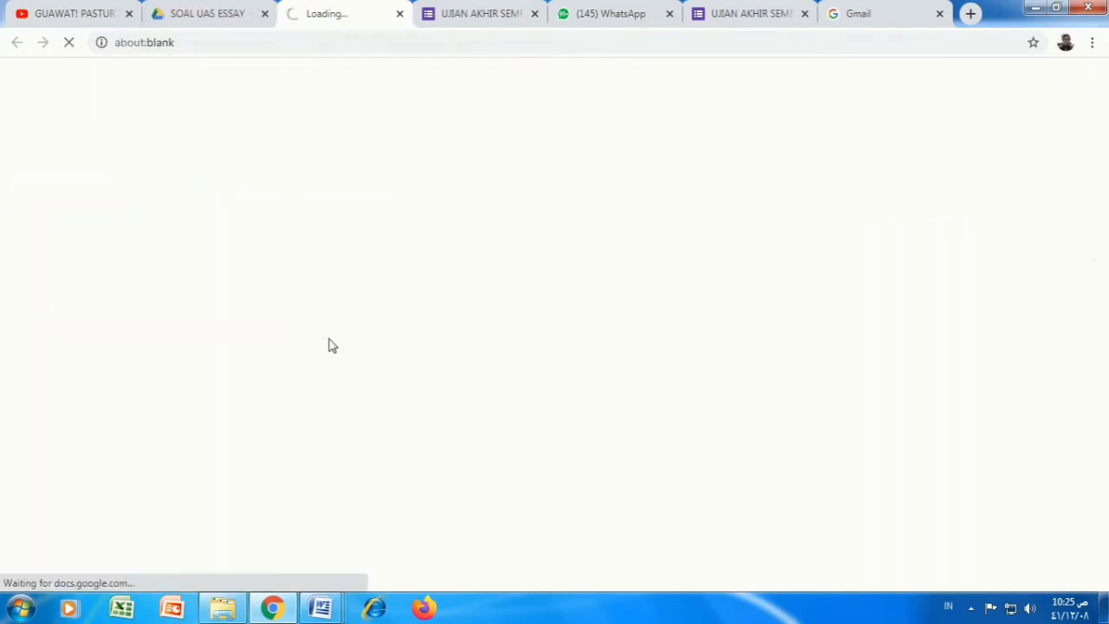
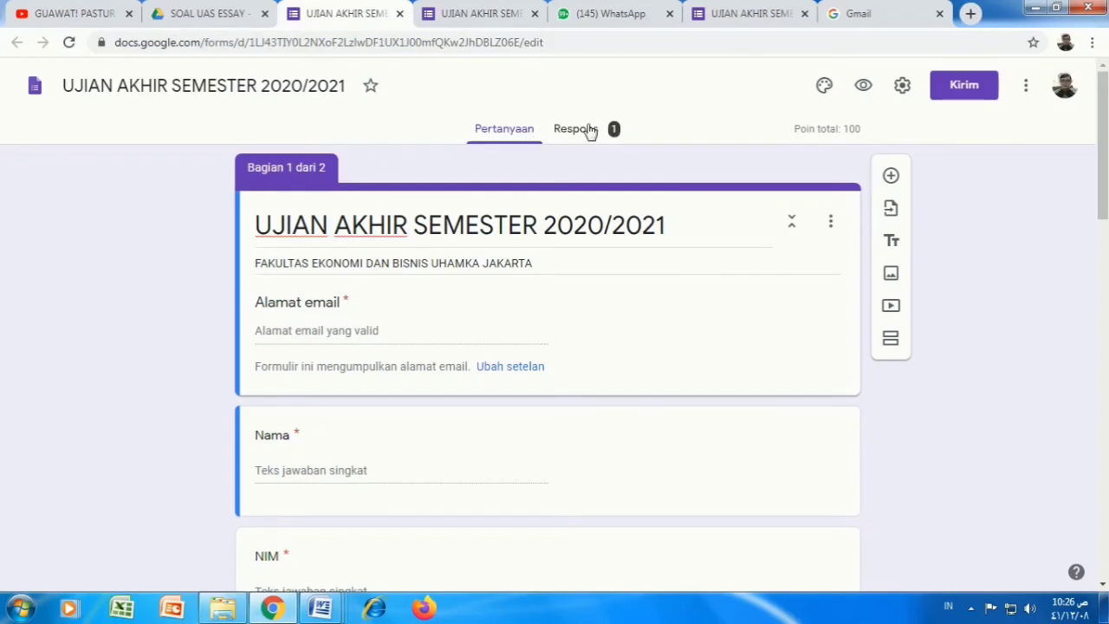
# Step: Open the exam form's responses and view them by question, starting with the Nama answers
pyautogui.click(589, 129)
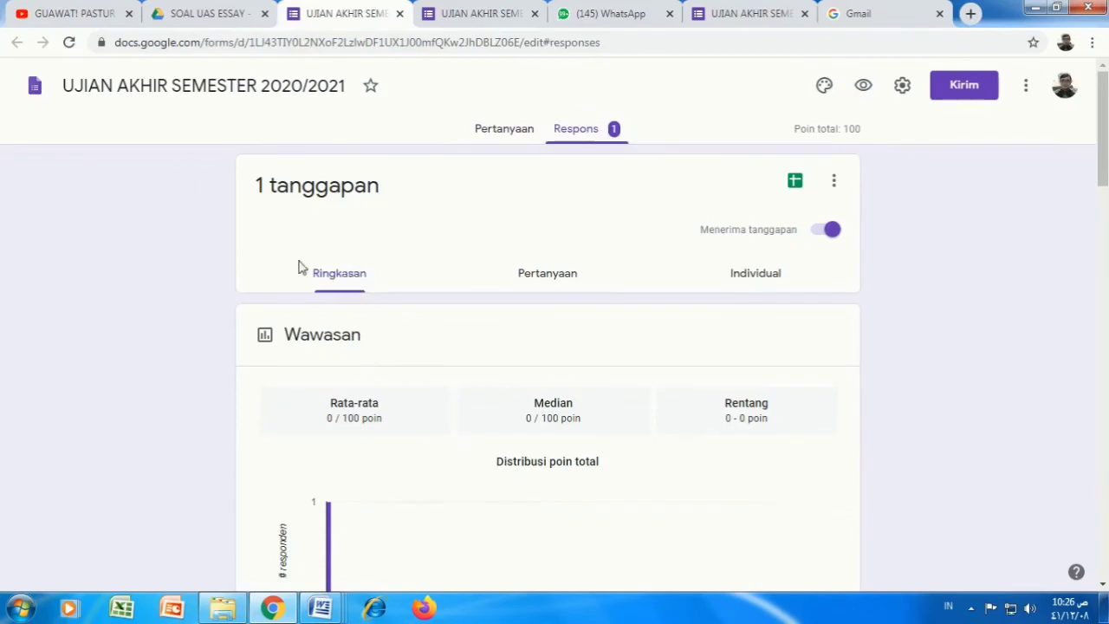
pyautogui.scroll(-1, 352, 261)
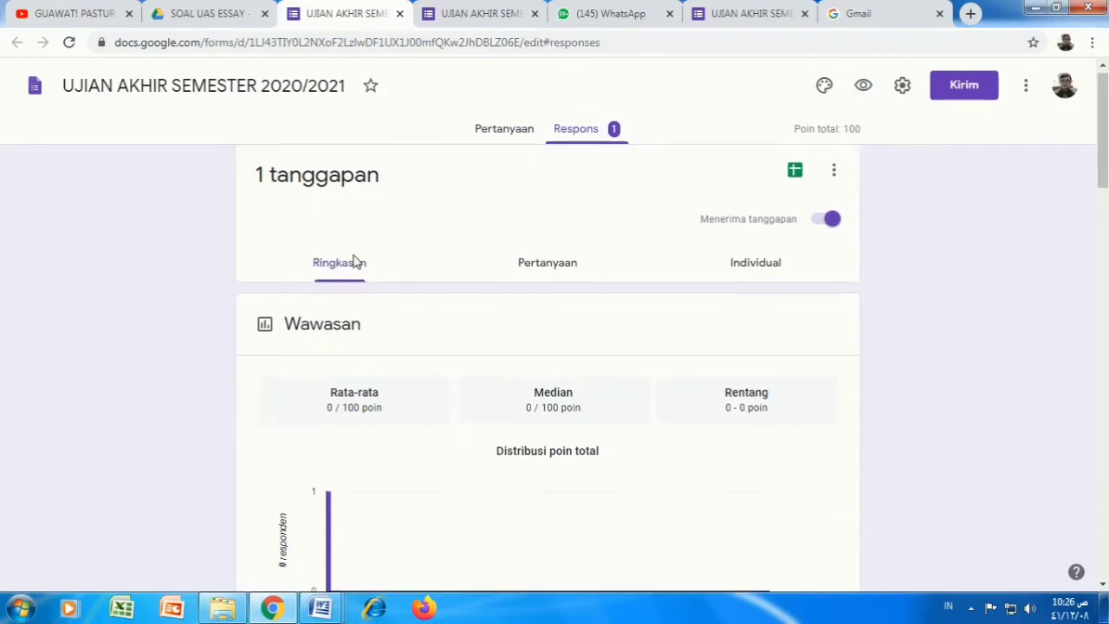
pyautogui.scroll(-6, 353, 262)
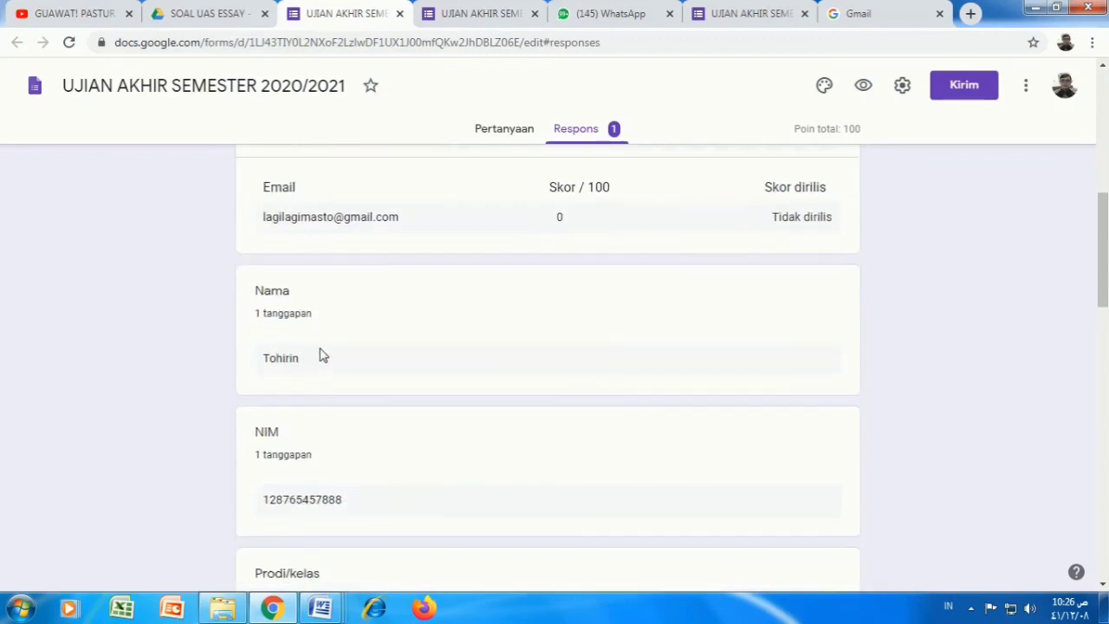
pyautogui.scroll(8, 323, 350)
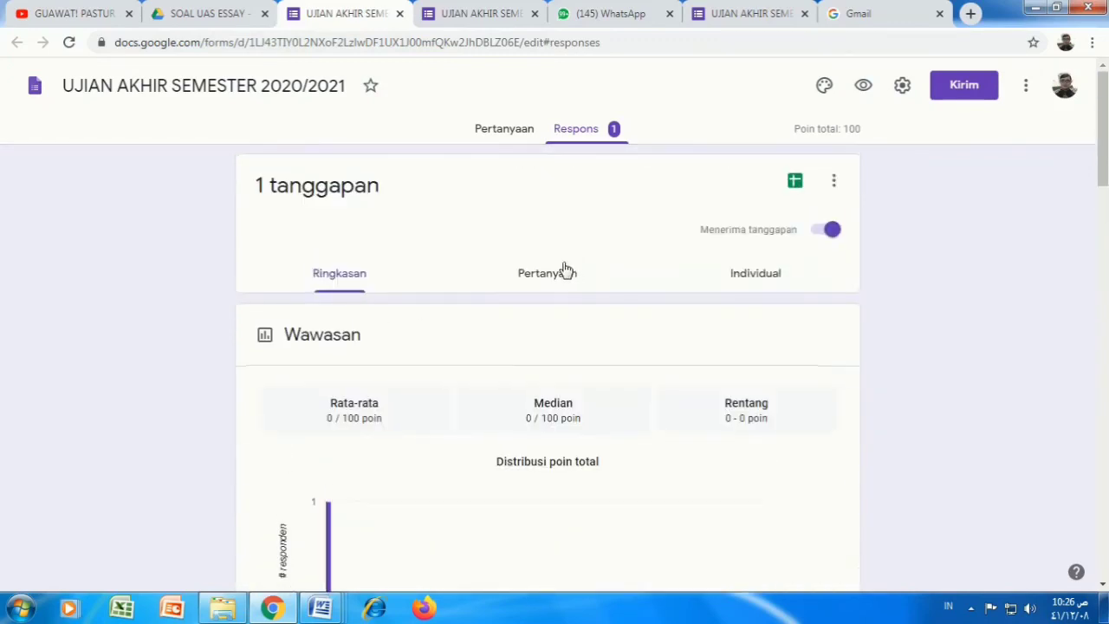
pyautogui.click(546, 275)
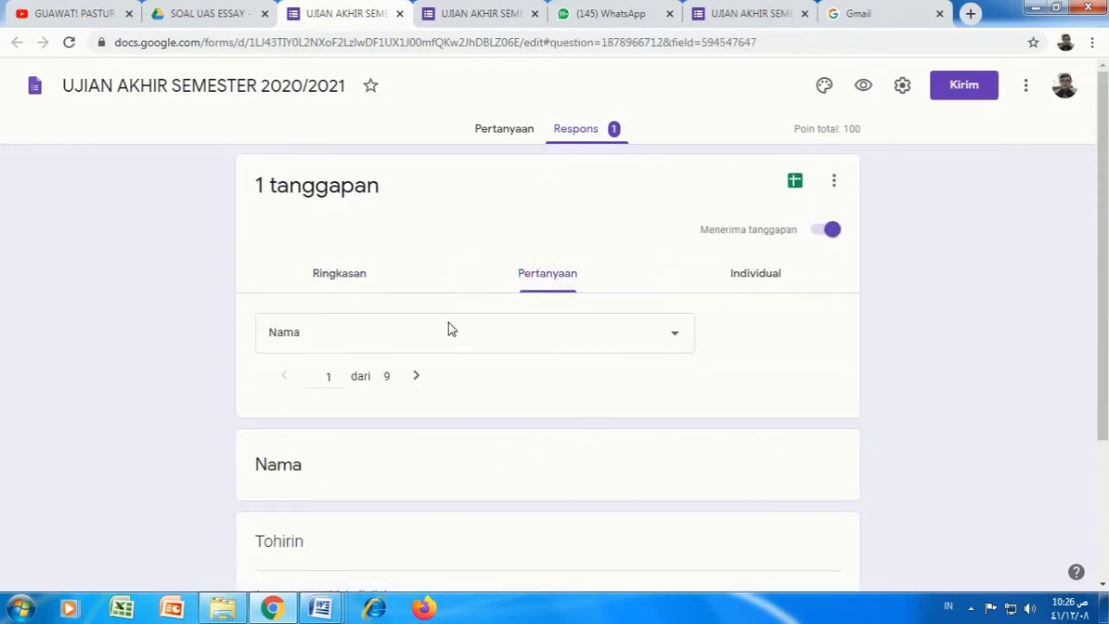
pyautogui.scroll(-3, 421, 386)
pyautogui.scroll(3, 419, 367)
# Step: Open the student's individual response and scroll to questions 1–3, currently scored 0 of 100
pyautogui.click(745, 277)
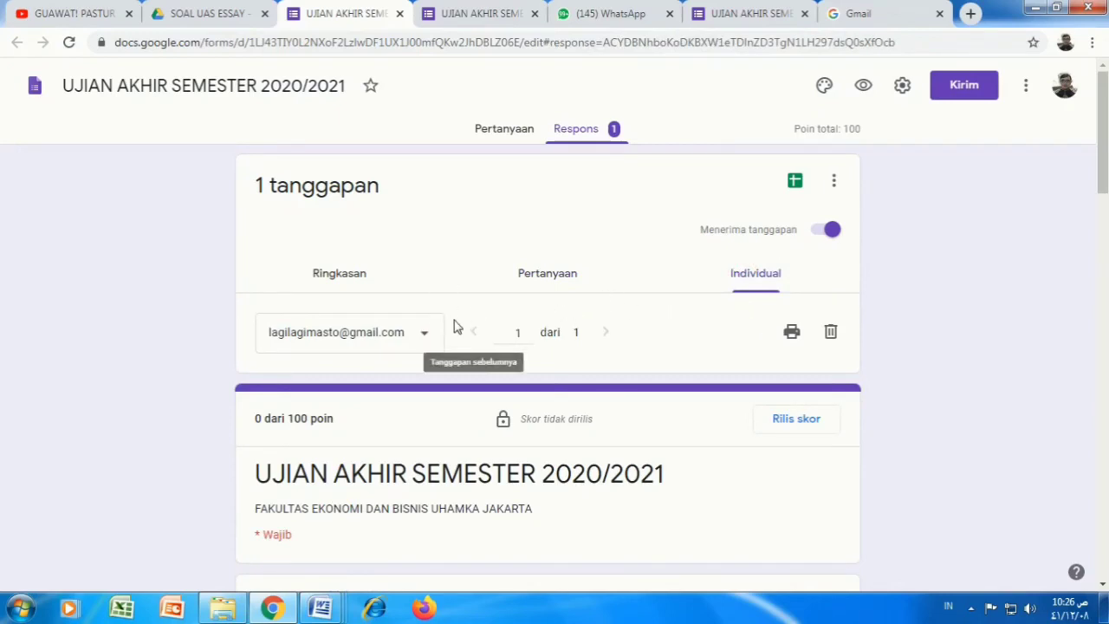
pyautogui.scroll(-1, 455, 326)
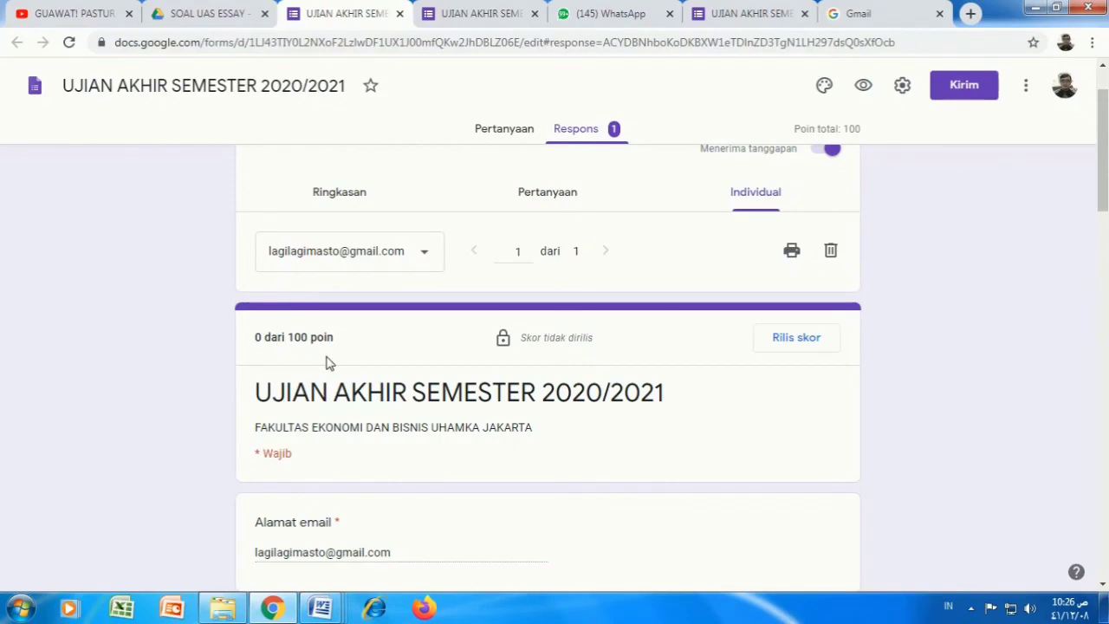
pyautogui.scroll(-2, 333, 359)
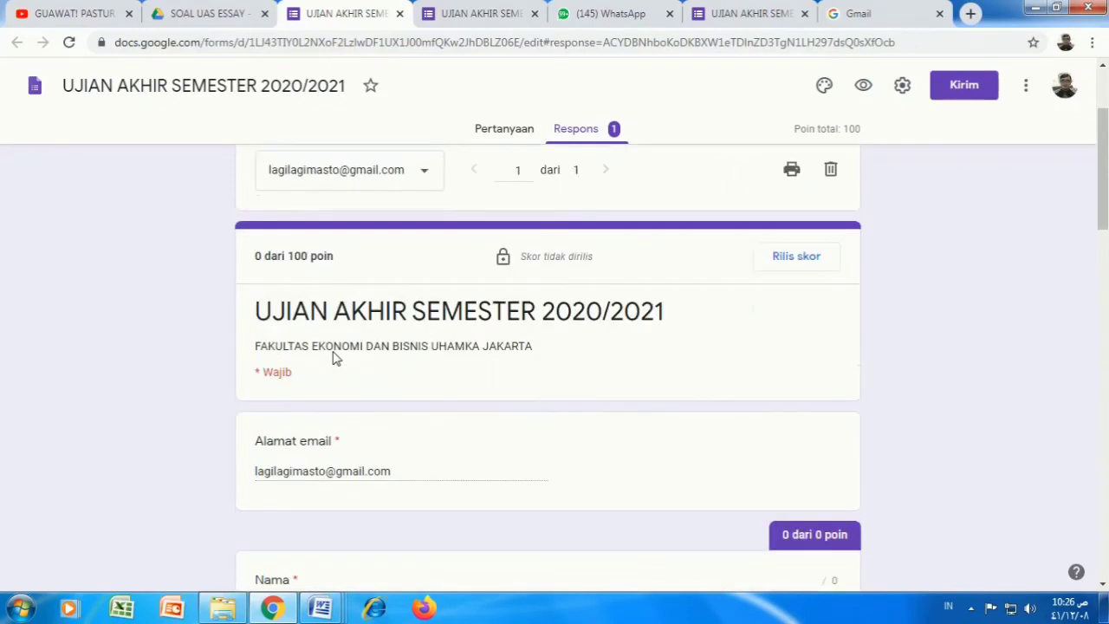
pyautogui.scroll(-5, 336, 351)
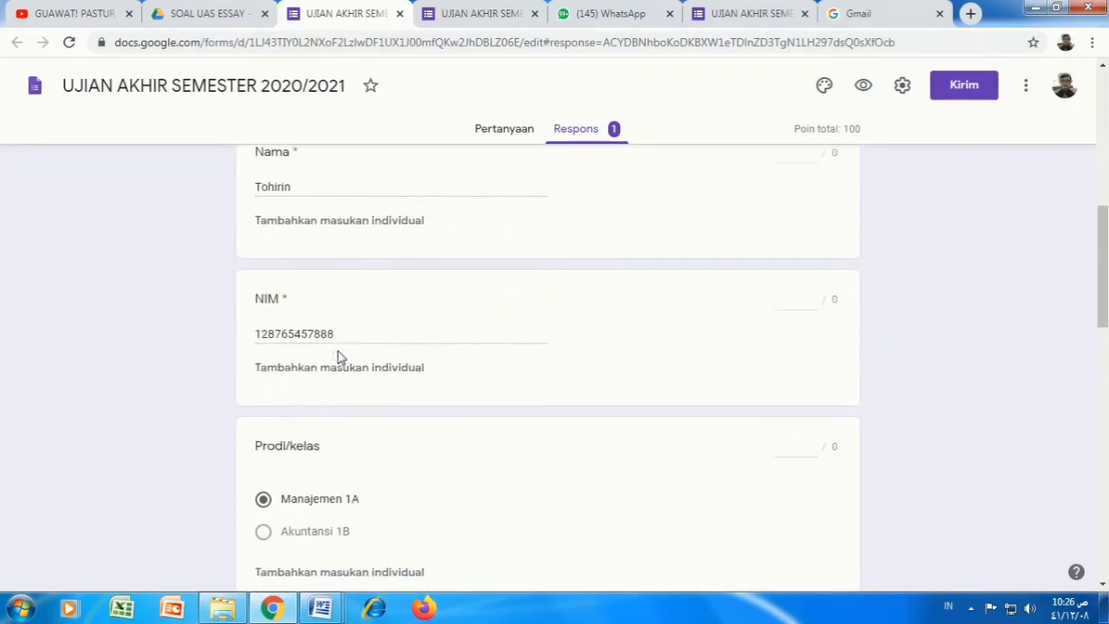
pyautogui.scroll(-5, 337, 356)
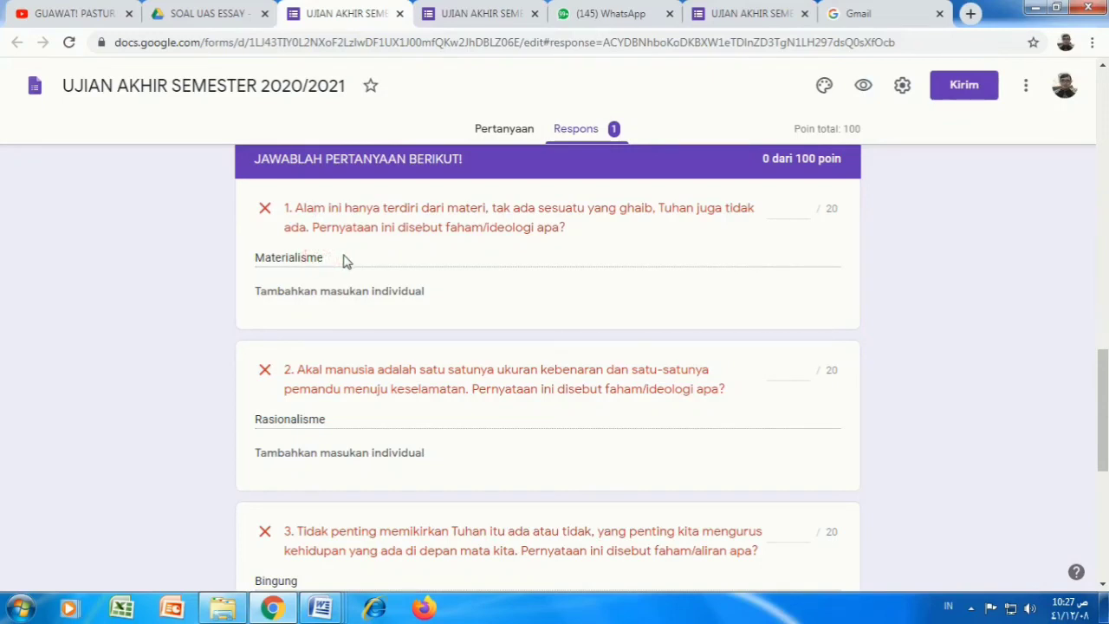
# Step: Award 20 points each to questions 1 and 2 of the response
pyautogui.click(777, 210)
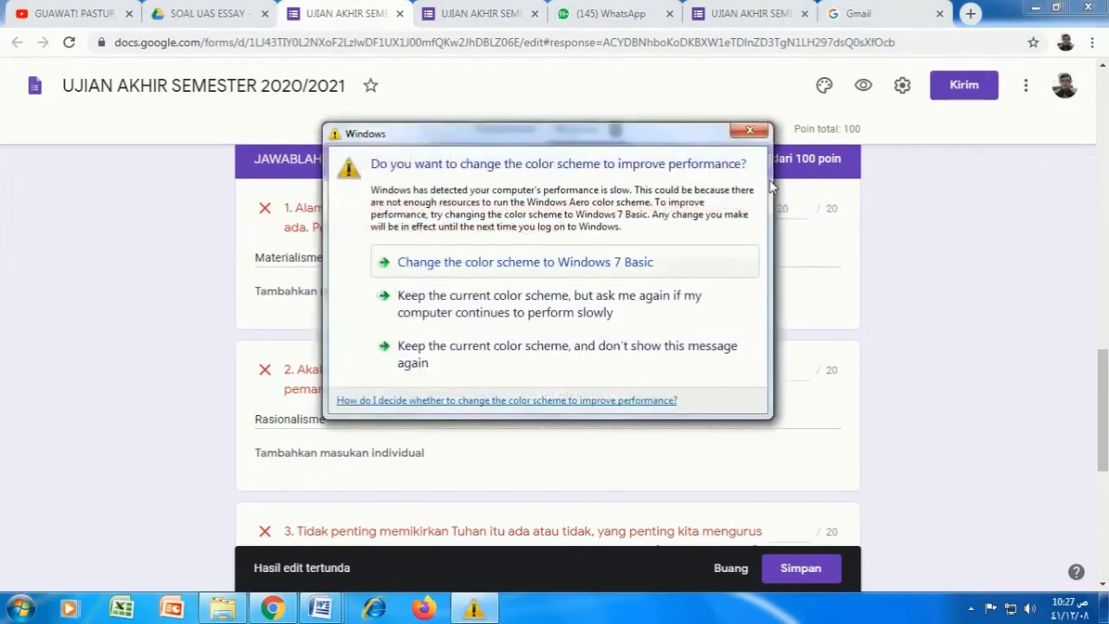
pyautogui.click(750, 132)
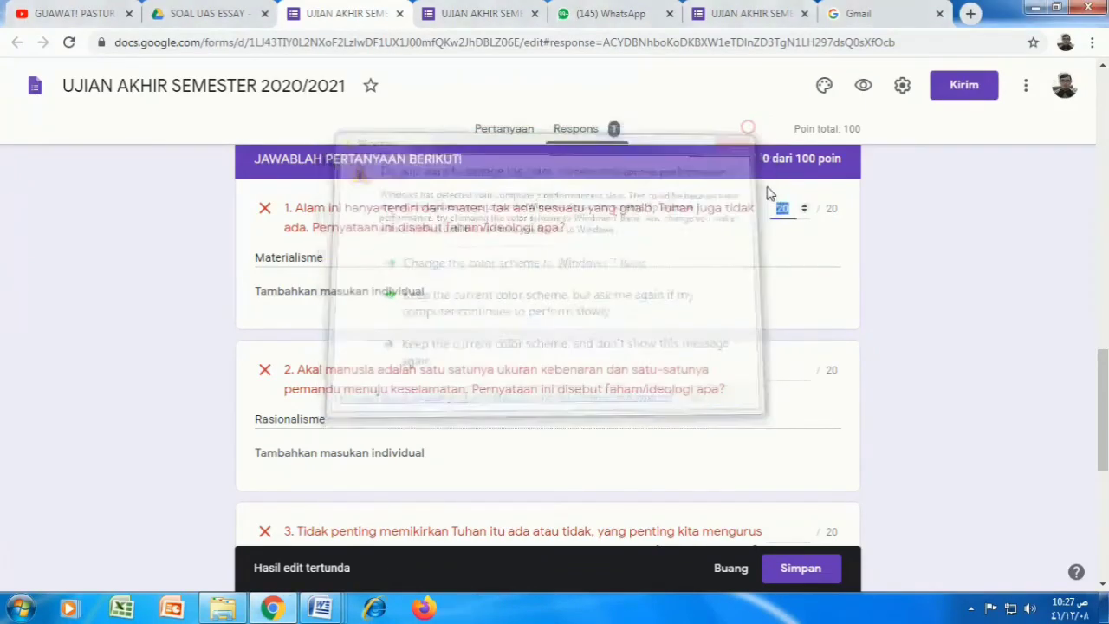
pyautogui.click(780, 231)
pyautogui.scroll(-1, 580, 315)
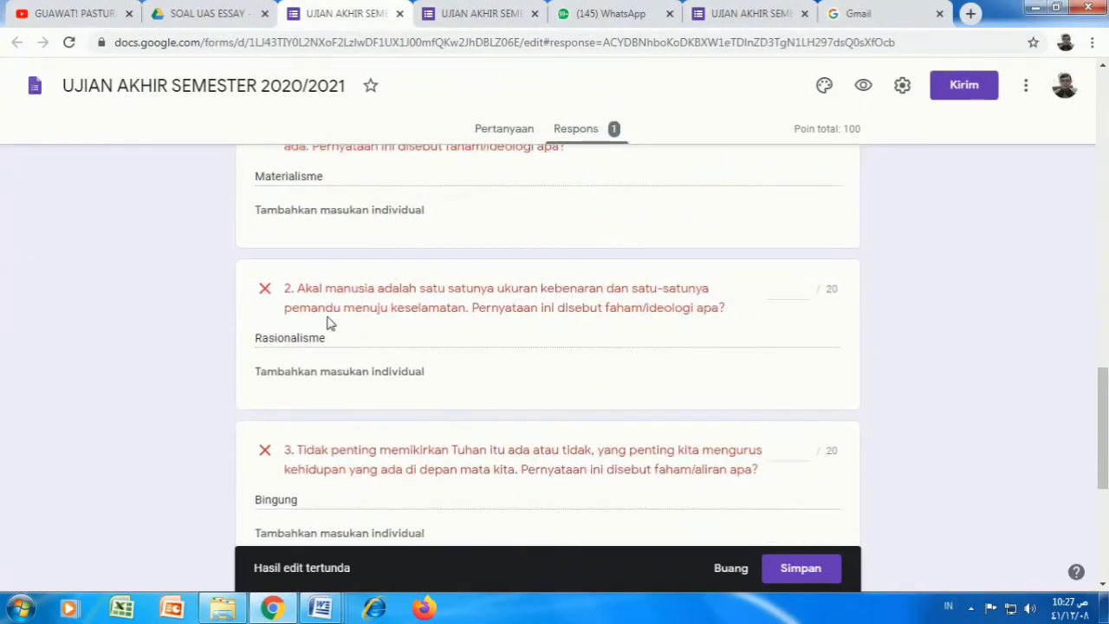
pyautogui.click(790, 293)
pyautogui.write('20')
pyautogui.click(735, 390)
# Step: Give question 3 a score of 0 and question 4 a score of 20
pyautogui.scroll(-1, 745, 389)
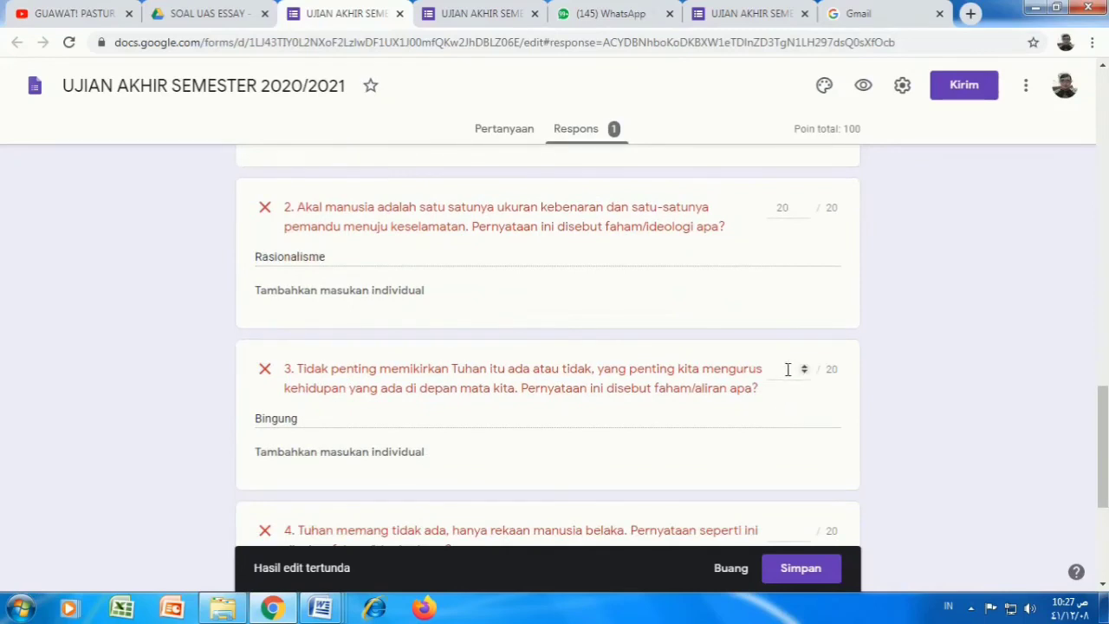
pyautogui.click(786, 370)
pyautogui.write('0')
pyautogui.scroll(-2, 777, 418)
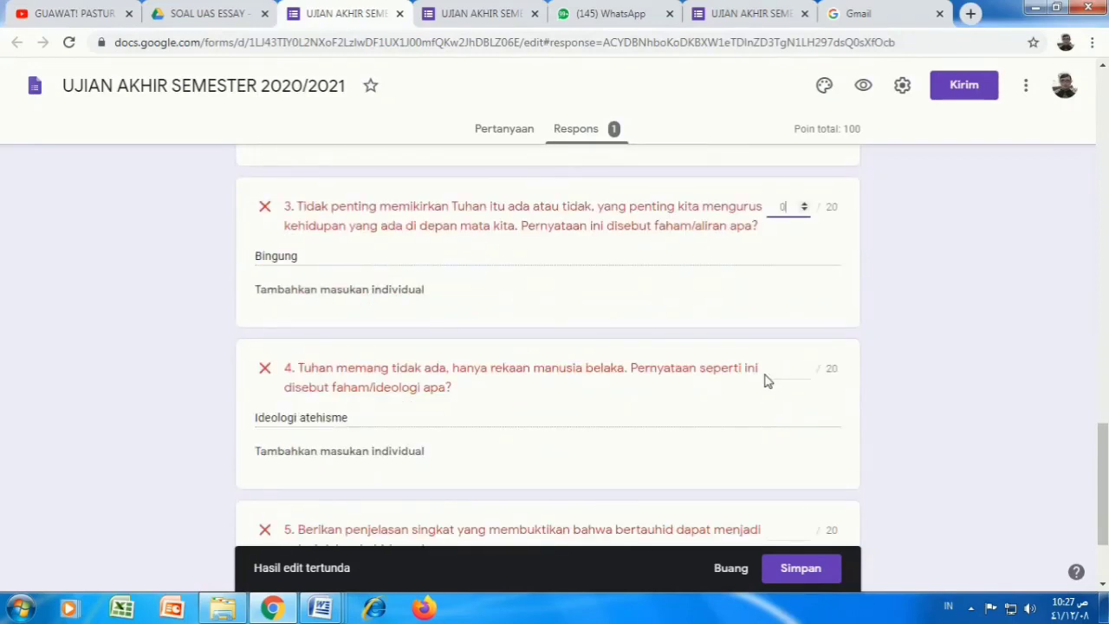
pyautogui.click(769, 369)
# Step: Score question 5 at 10 of 20 points and save the grading edits
pyautogui.scroll(-2, 766, 416)
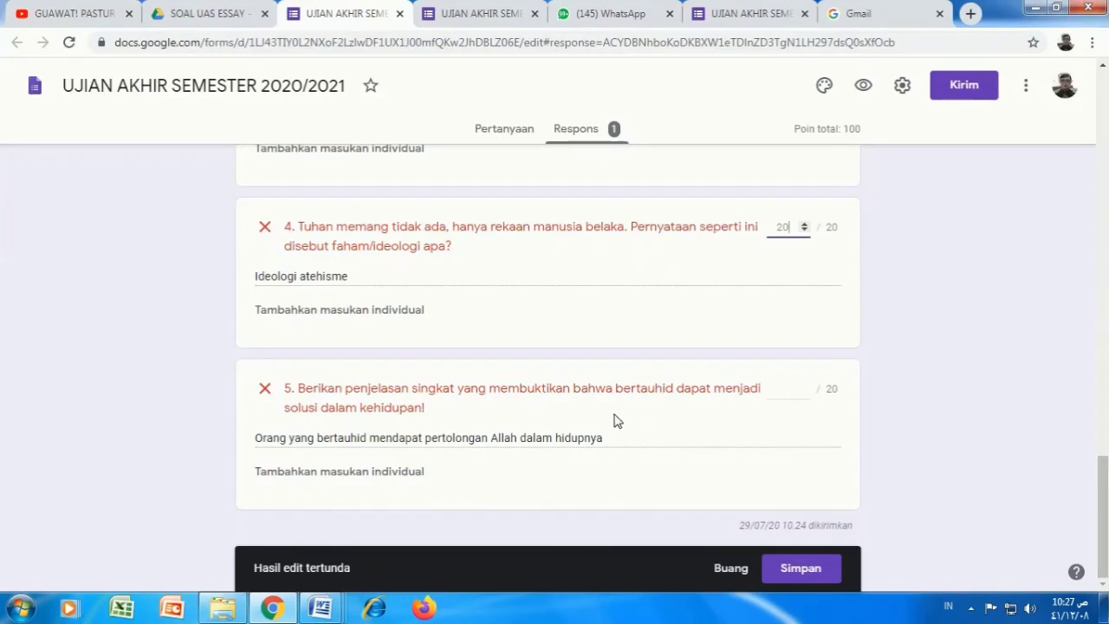
pyautogui.moveTo(603, 439); pyautogui.dragTo(483, 438)
pyautogui.click(792, 392)
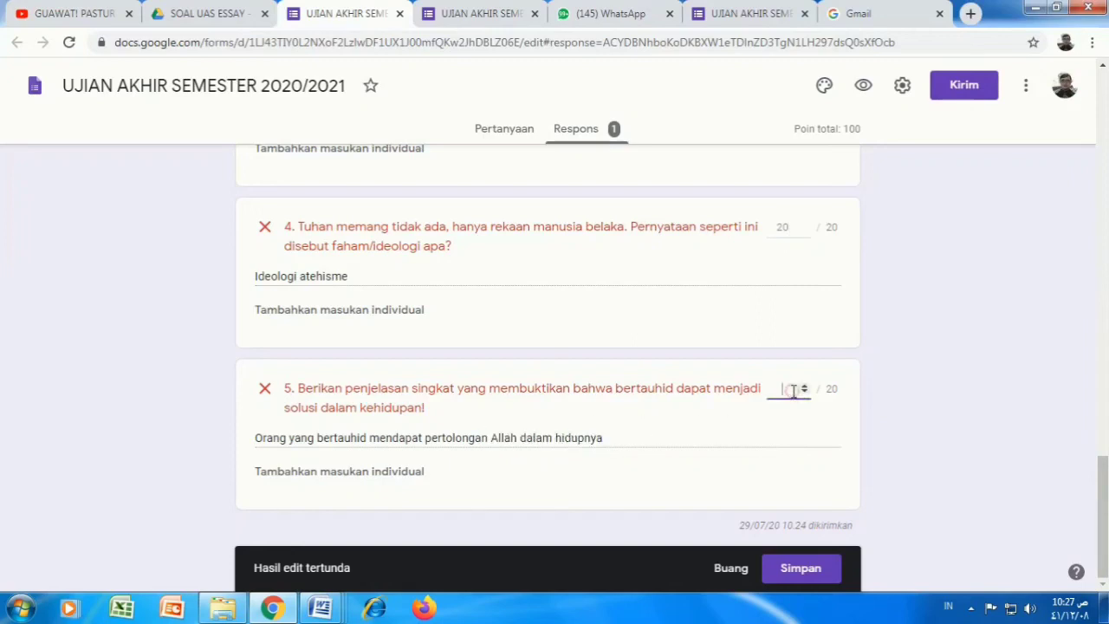
pyautogui.write('10')
pyautogui.scroll(5, 659, 384)
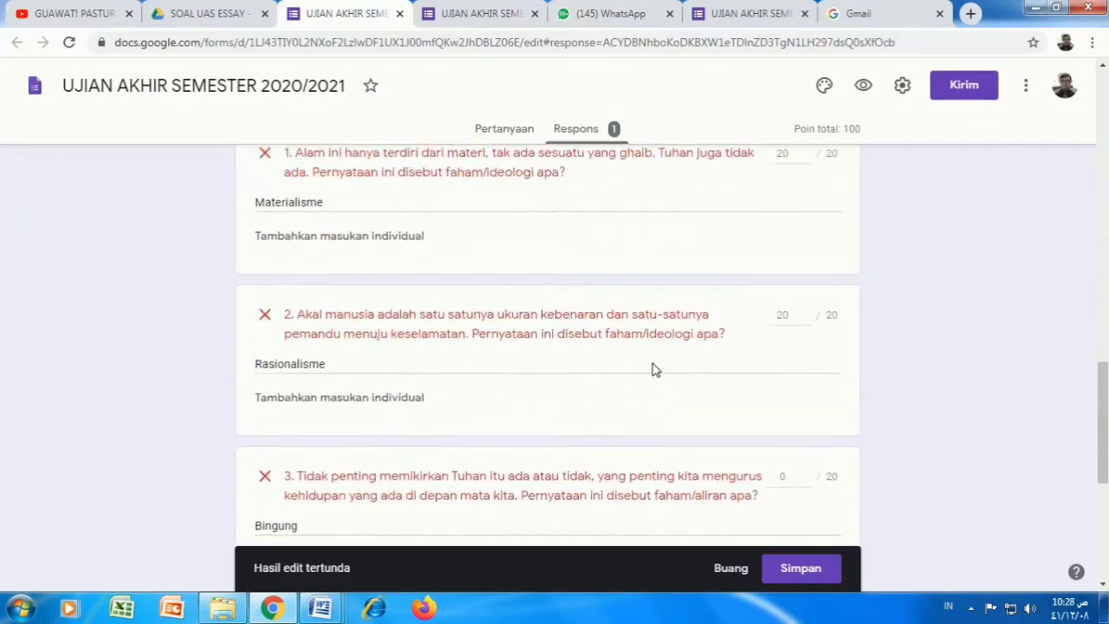
pyautogui.scroll(2, 654, 370)
pyautogui.scroll(-6, 656, 364)
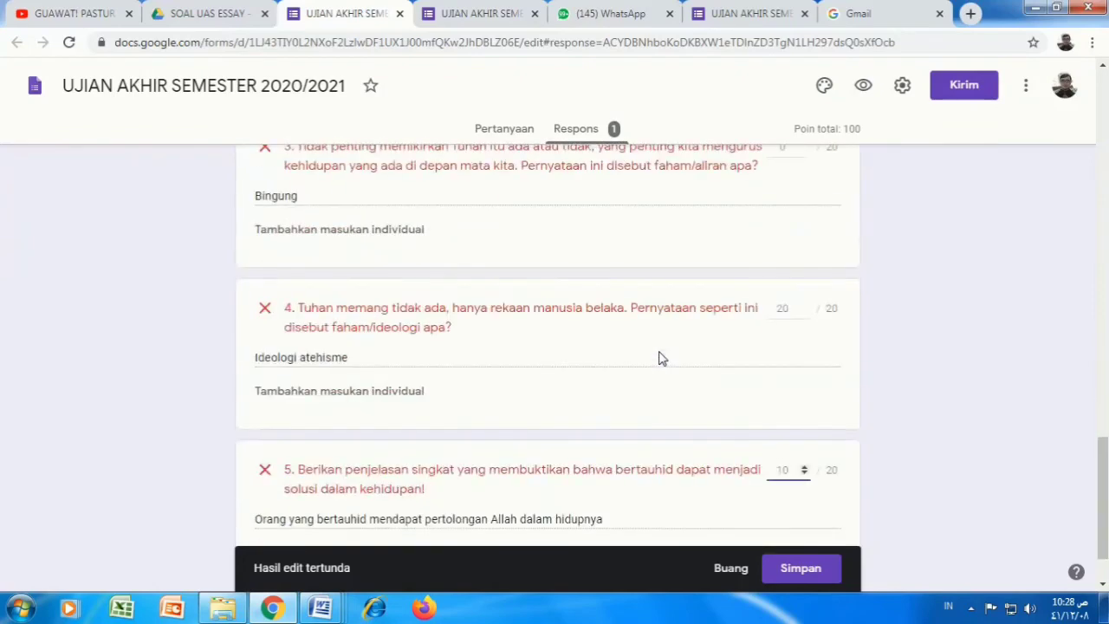
pyautogui.scroll(-1, 659, 358)
pyautogui.click(666, 326)
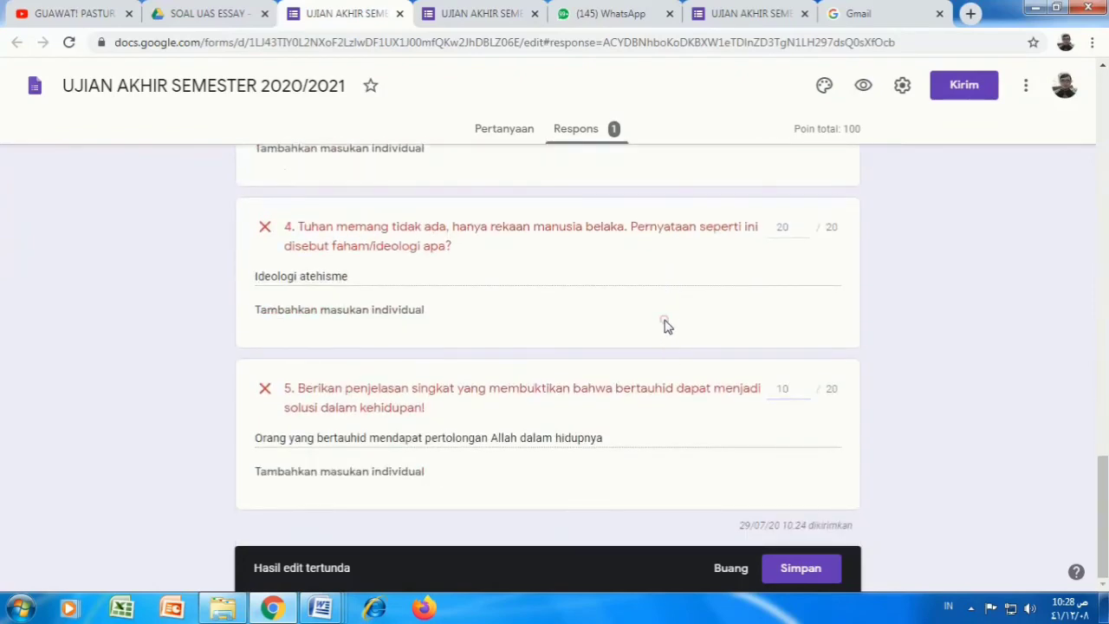
pyautogui.click(801, 568)
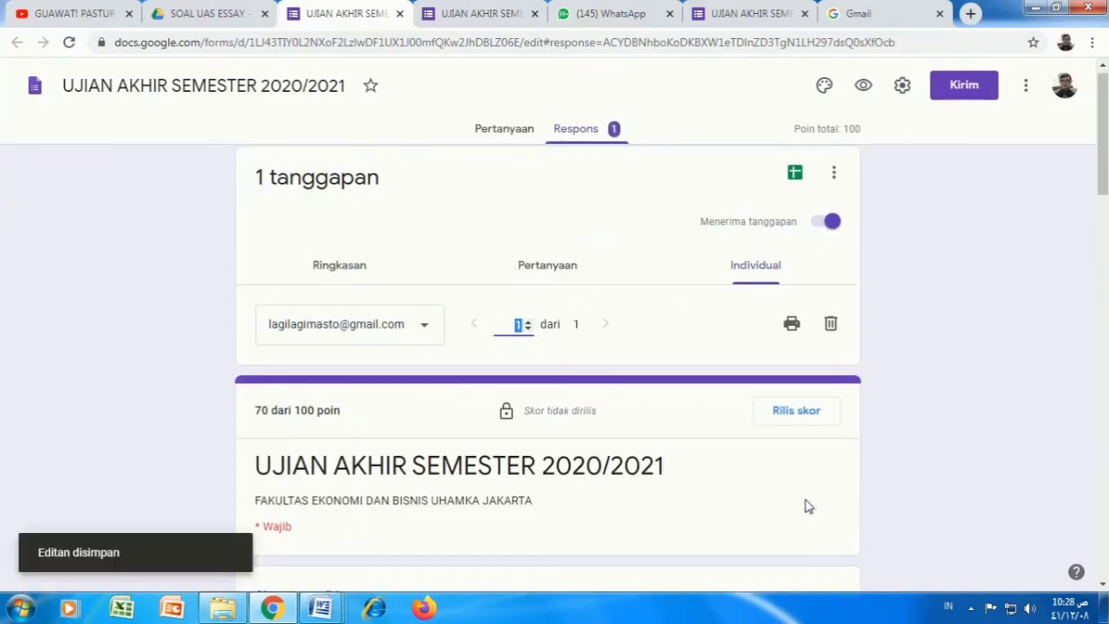
# Step: Scroll through the saved response to check the 70/100 total and each question's marks
pyautogui.scroll(-1, 691, 416)
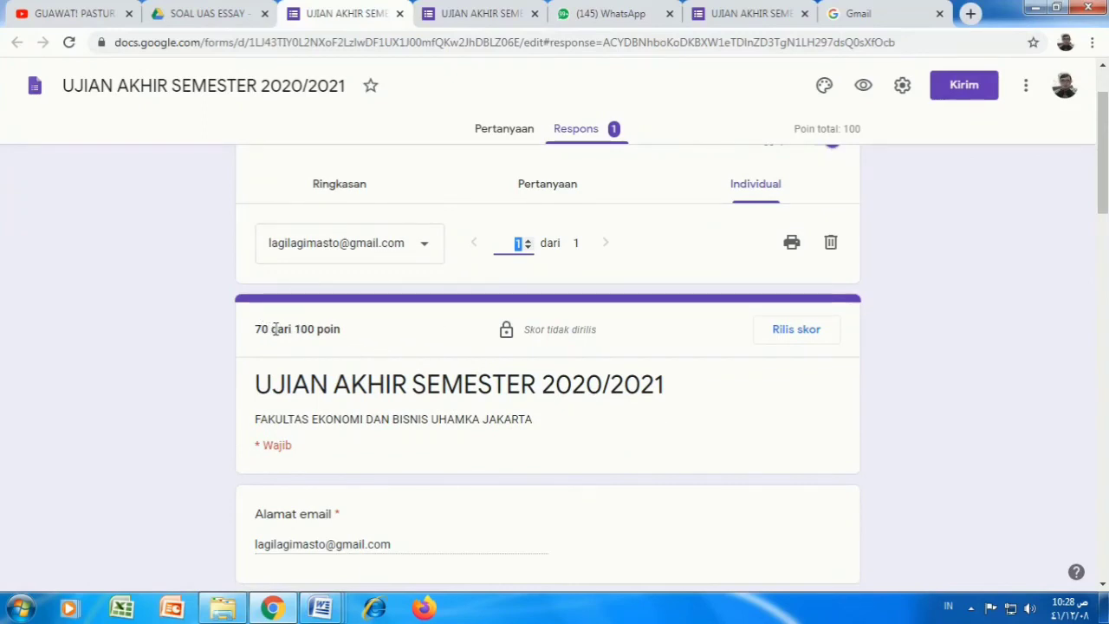
pyautogui.scroll(1, 276, 330)
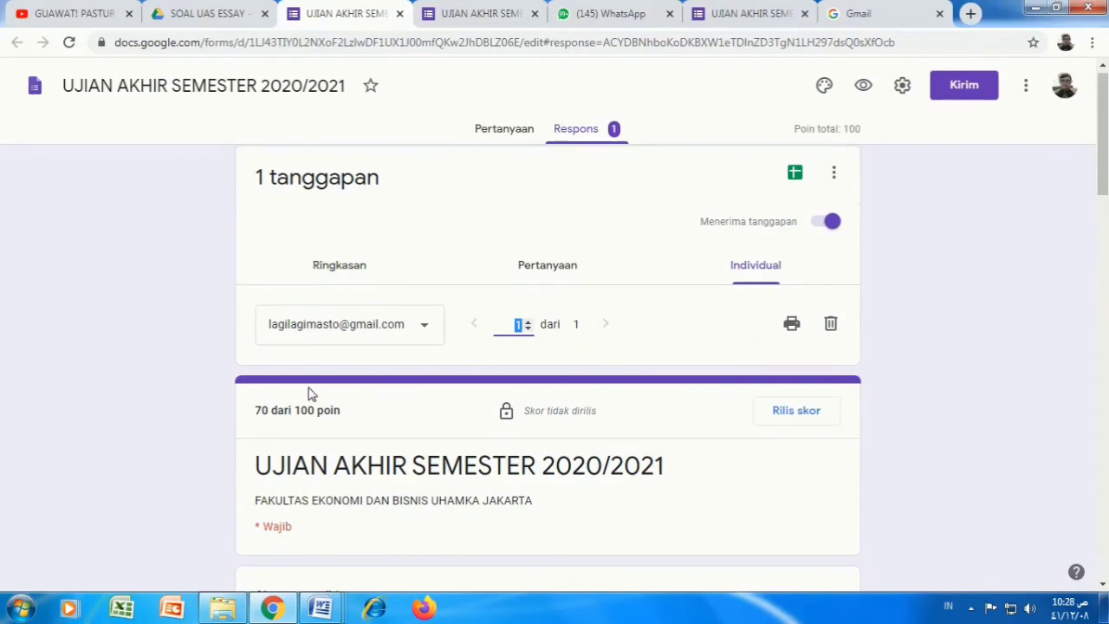
pyautogui.scroll(-1, 321, 403)
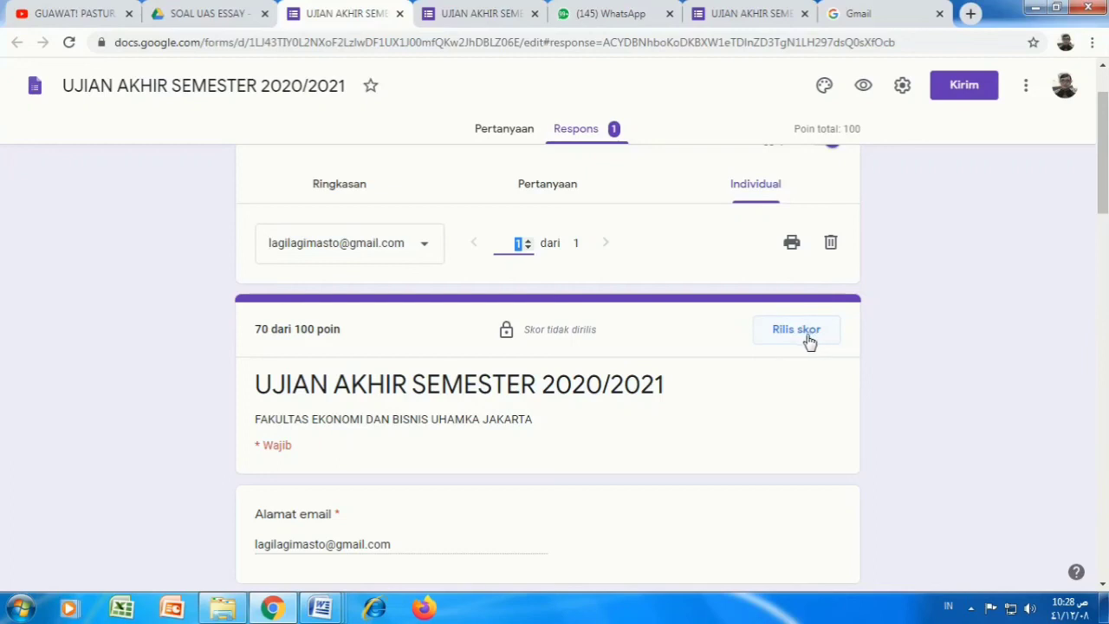
pyautogui.scroll(-1, 682, 374)
pyautogui.scroll(-10, 682, 374)
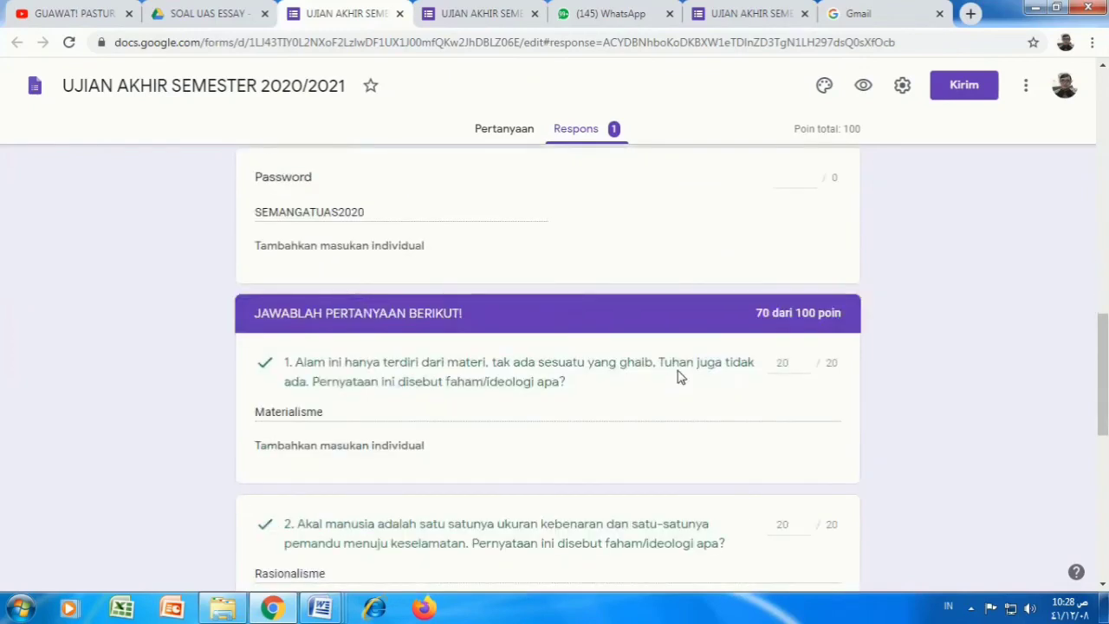
pyautogui.scroll(-1, 679, 370)
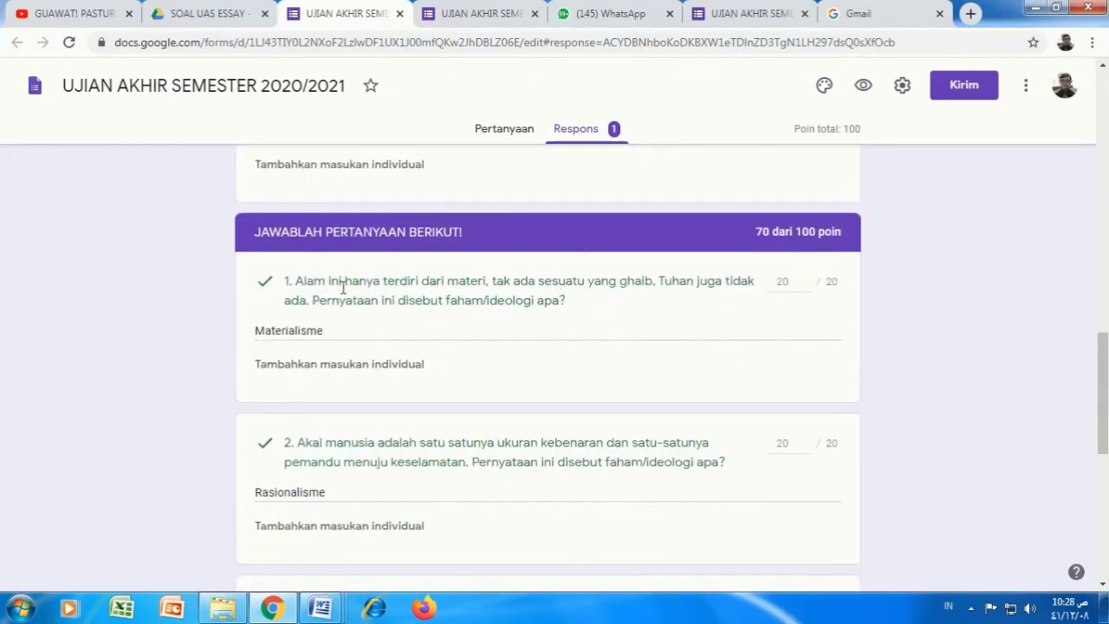
pyautogui.scroll(-1, 329, 297)
pyautogui.scroll(-2, 472, 359)
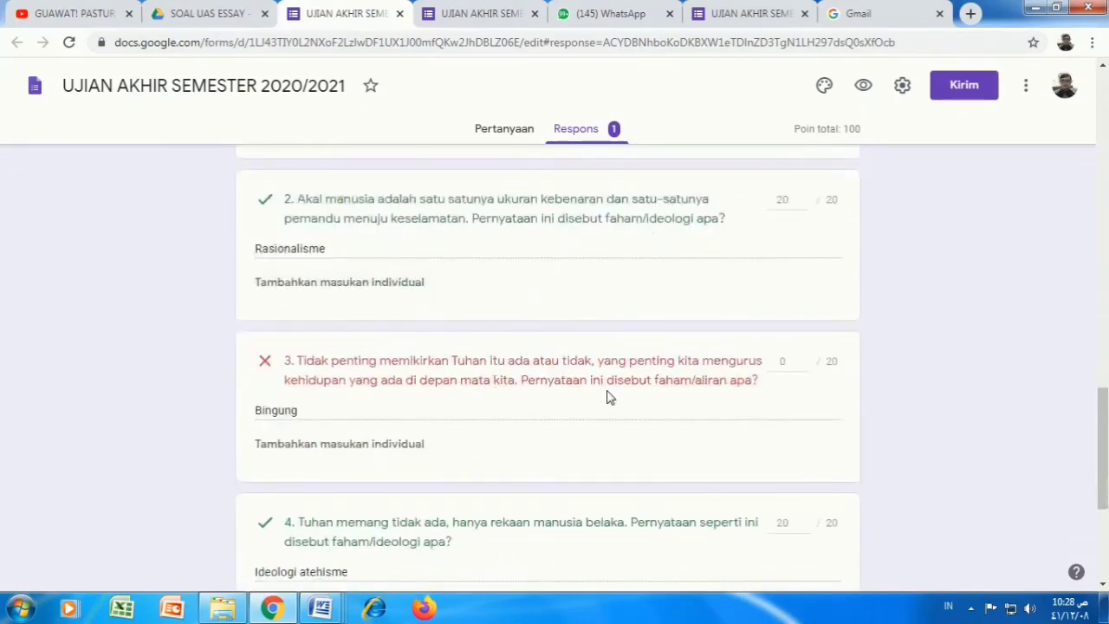
pyautogui.scroll(-3, 355, 339)
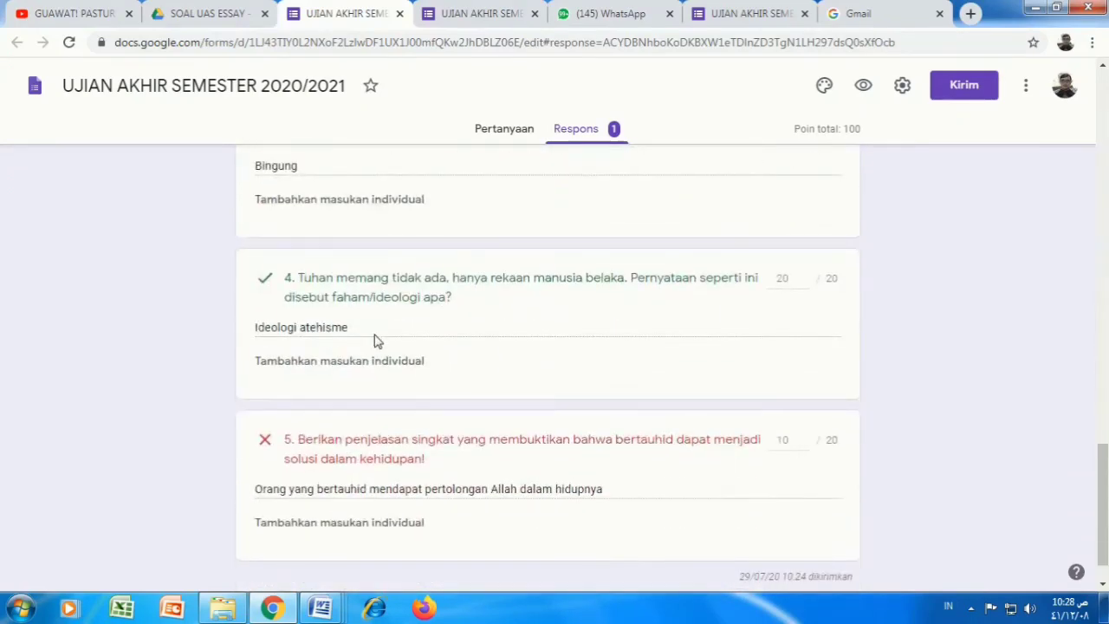
pyautogui.scroll(10, 451, 355)
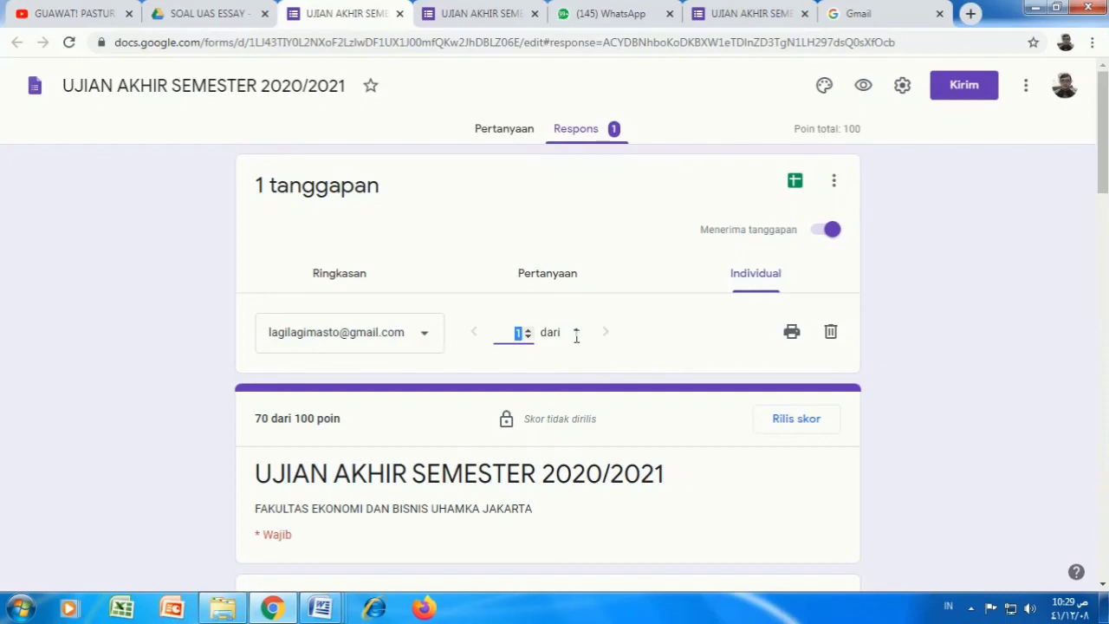
pyautogui.click(334, 276)
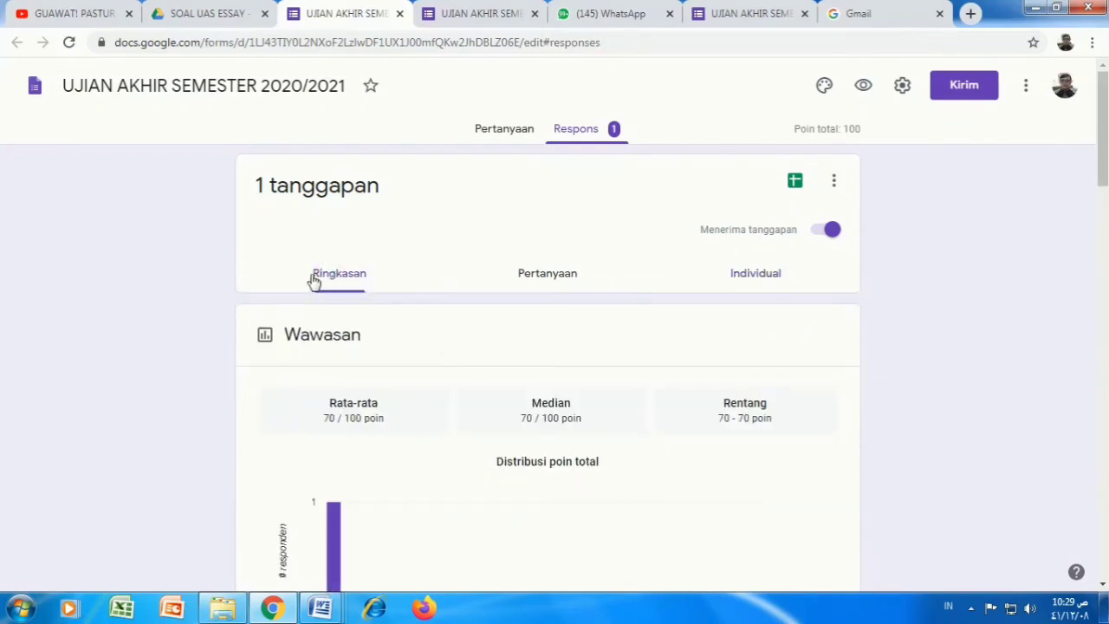
pyautogui.click(545, 275)
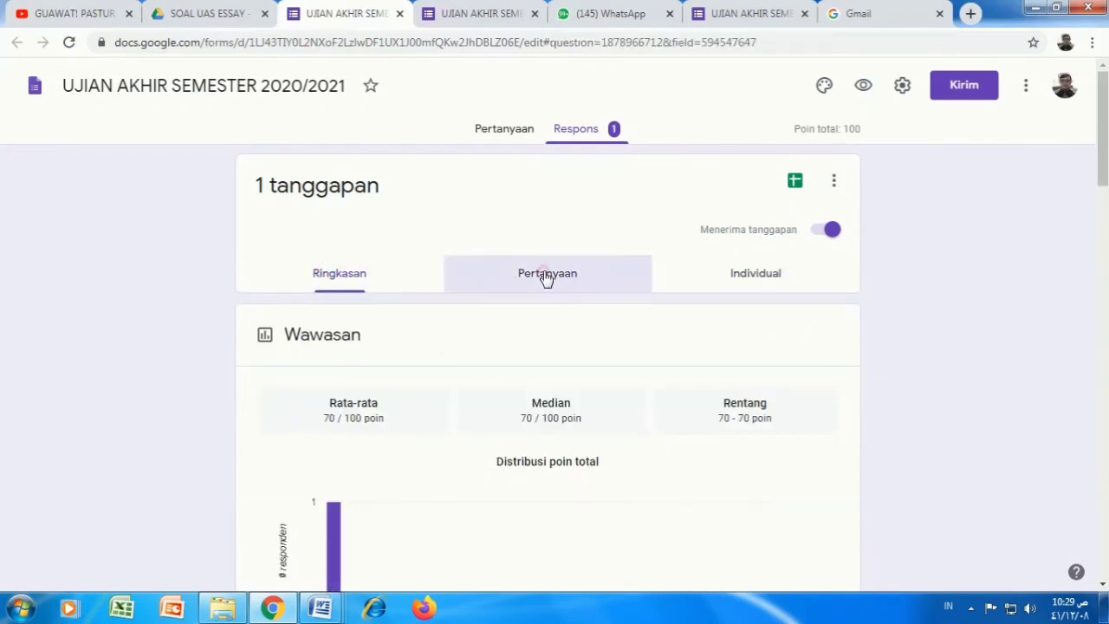
pyautogui.click(747, 283)
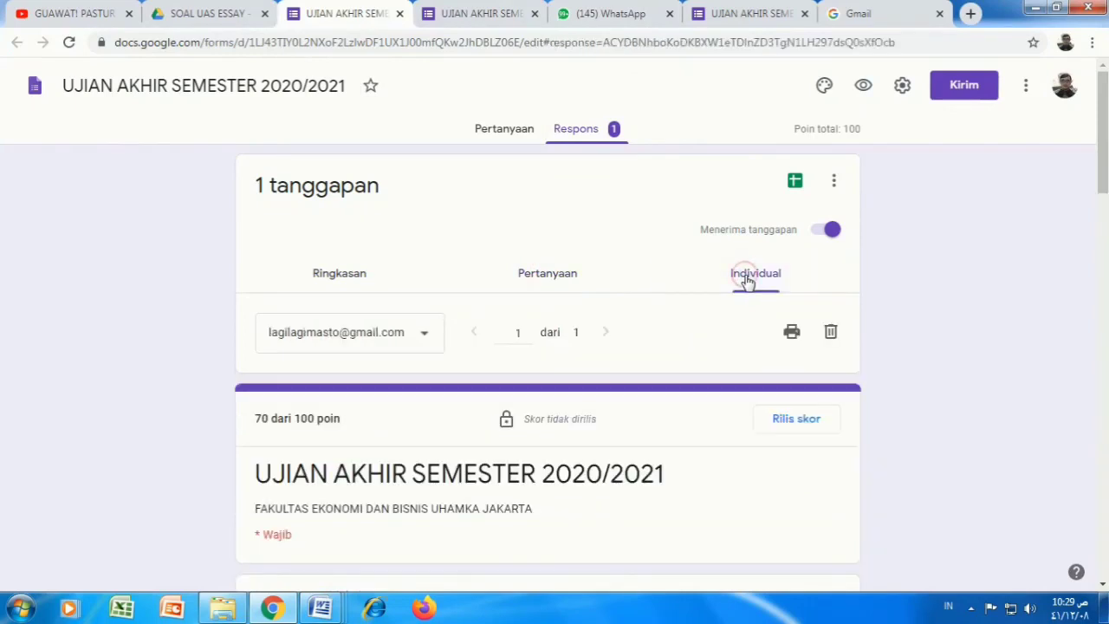